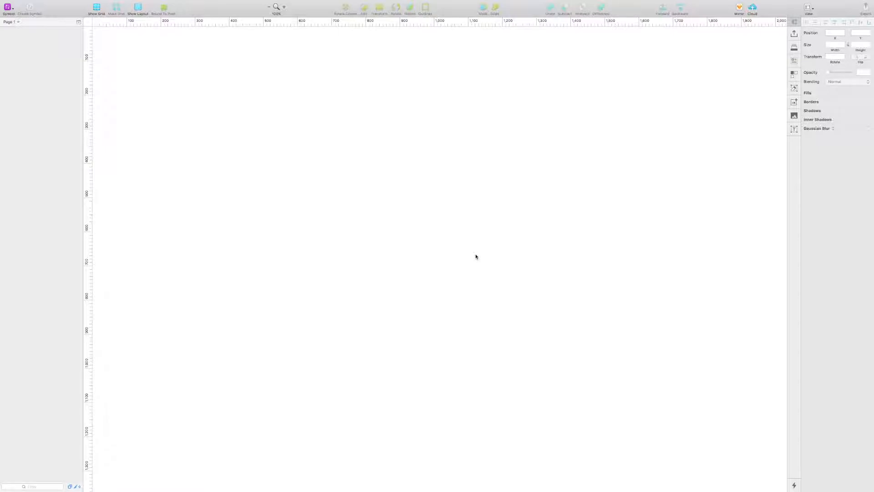
key(super+n)
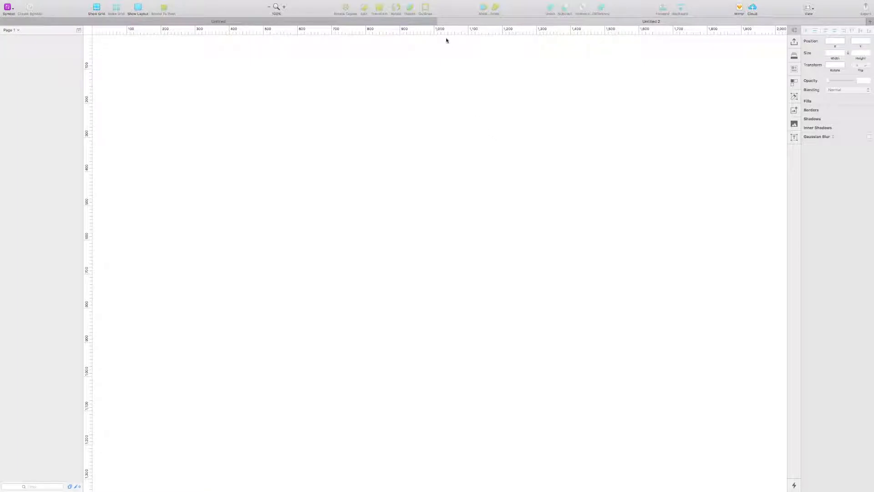
click(440, 22)
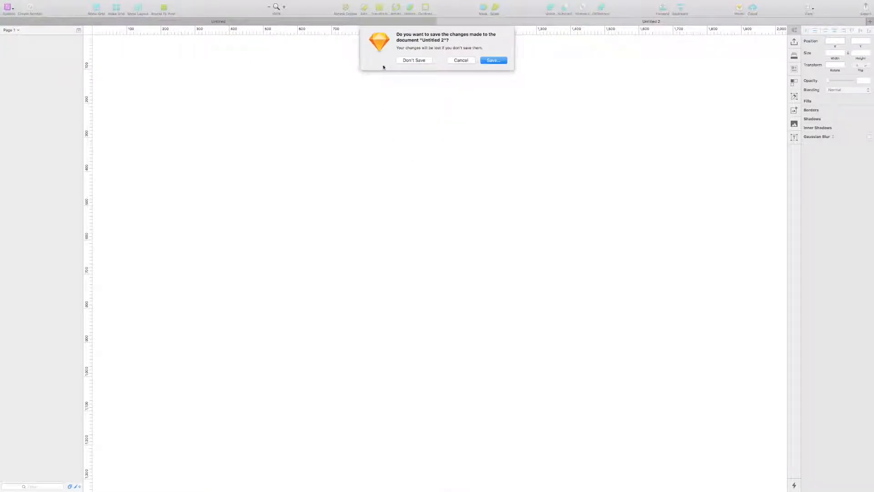
click(410, 60)
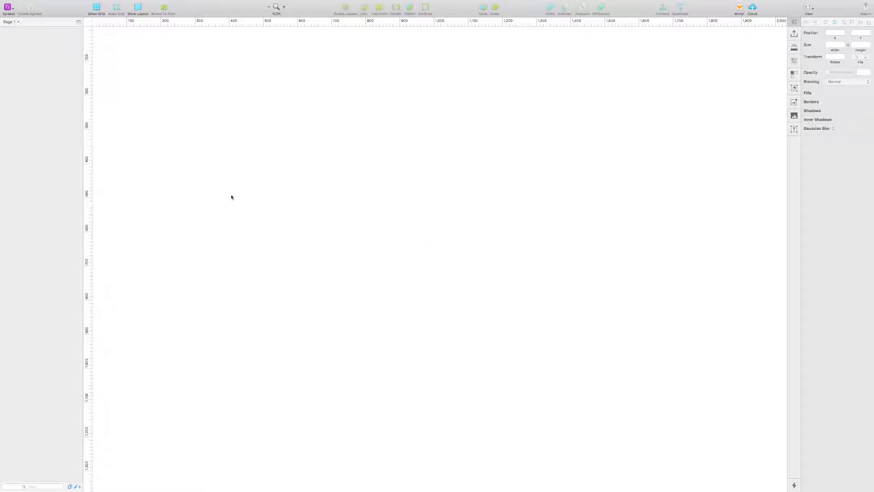
Show the pages list above the layer list and enlarge it.
click(76, 23)
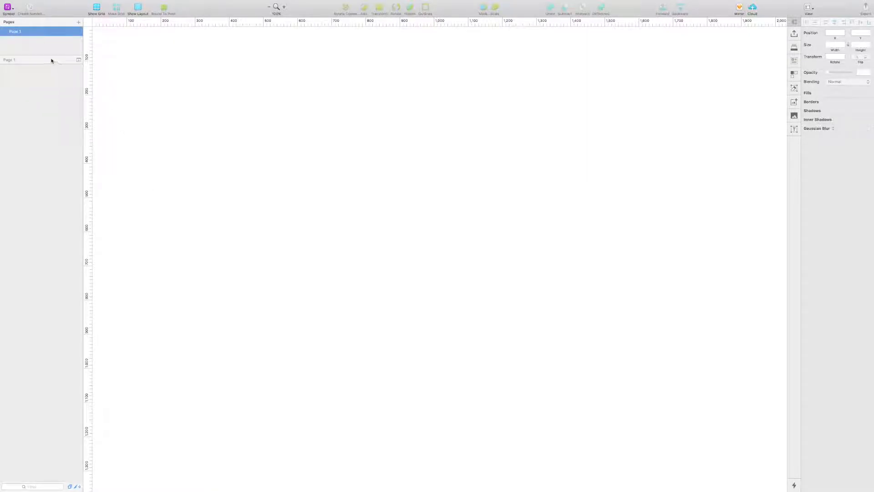
drag(51, 56, 55, 130)
Draw a blue rectangle near the upper middle of the canvas and resize it to about 416 × 202 px.
key(r)
drag(299, 102, 409, 216)
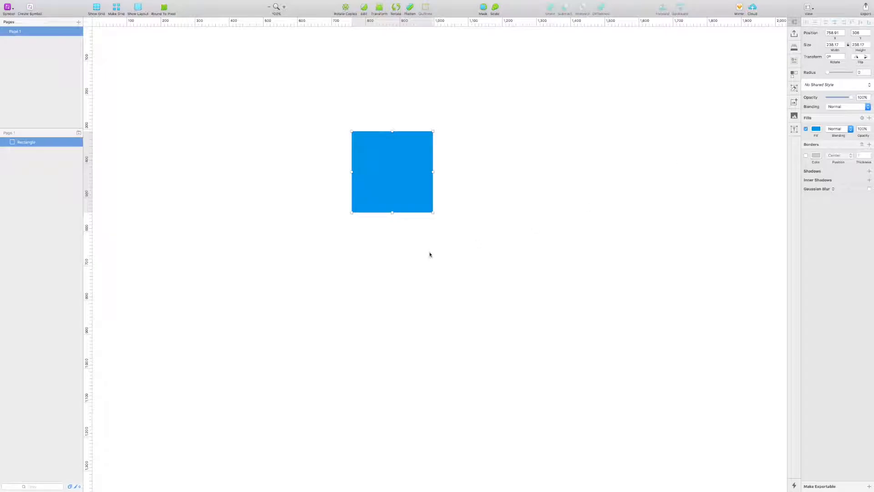
drag(393, 212, 493, 168)
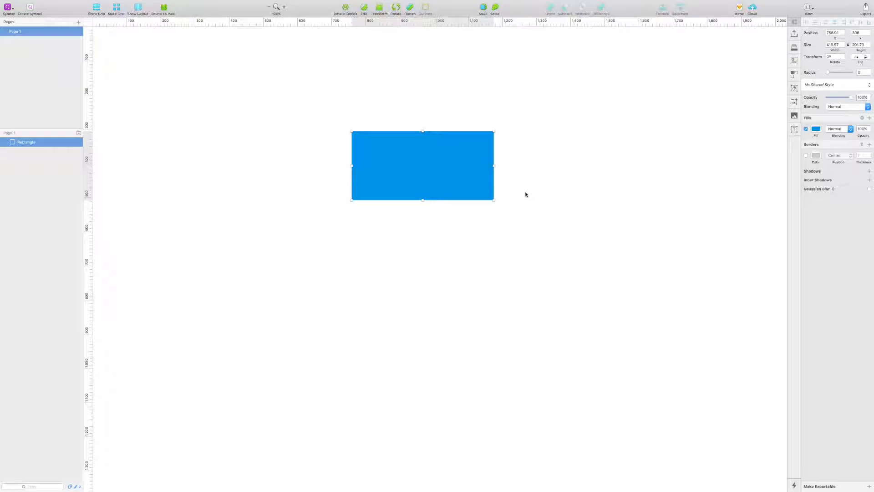
Narrow the rectangle in small increments to a width of about 354 px.
key(super+Left)
key(super+Left)
key(super+Left)
key(super+Left)
key(super+Left)
key(super+Left)
key(super+Left)
key(super+Left)
key(super+Left)
key(super+Left)
key(super+Left)
key(super+Left)
key(super+Left)
key(super+Left)
key(super+Left)
key(super+Left)
key(super+Left)
key(super+Left)
key(super+Left)
key(super+Left)
key(super+Left)
key(super+Left)
key(super+Left)
key(super+Left)
key(super+Left)
key(super+Left)
key(super+Left)
key(super+Left)
key(super+Left)
key(super+Left)
key(super+Left)
key(super+Left)
key(super+Left)
key(super+Left)
key(super+Left)
key(super+Left)
key(super+Left)
key(super+Left)
key(super+Left)
key(super+Left)
key(super+Left)
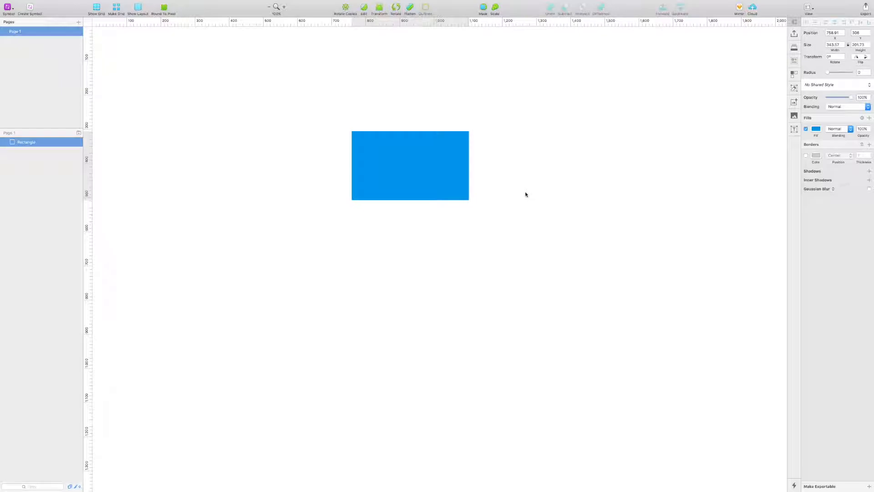
key(super+Right)
key(super+Right)
key(super+Right)
key(super+Right)
key(super+Right)
key(super+Right)
key(super+Right)
key(super+Right)
key(super+Right)
key(super+Right)
key(super+Right)
key(super+Right)
key(super+Right)
key(super+Right)
key(super+Right)
key(super+Right)
key(super+Right)
key(super+Right)
key(super+Right)
key(super+Right)
key(super+Left)
key(super+Left)
key(super+Left)
key(super+Left)
key(super+Left)
key(super+Left)
key(super+Left)
key(super+Left)
key(super+Left)
key(super+Left)
key(super+Left)
key(super+Left)
key(super+Left)
key(super+Left)
key(super+Left)
key(super+Left)
key(super+Left)
key(super+Left)
key(super+Left)
key(super+Left)
Shorten the rectangle in small increments to a height of about 182 px.
key(super+Up)
key(super+Up)
key(super+Up)
key(super+Up)
key(super+Up)
key(super+Up)
key(super+Up)
key(super+Up)
key(super+Up)
key(super+Up)
key(super+Up)
key(super+Up)
key(super+Up)
key(super+Up)
key(super+Up)
key(super+Up)
key(super+Up)
key(super+Up)
key(super+Up)
key(super+Up)
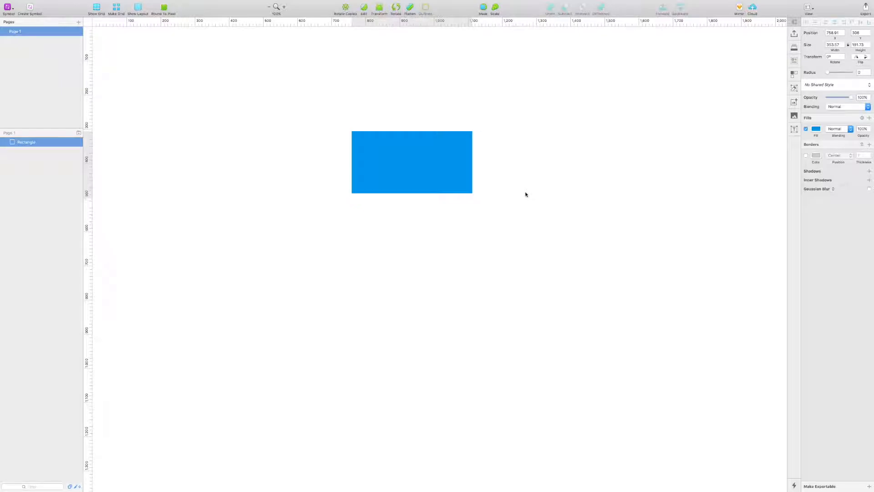
key(super+Down)
key(super+Down)
key(super+Down)
key(super+Down)
key(super+Down)
key(super+Down)
key(super+Down)
key(super+Down)
key(super+Down)
key(super+Down)
key(super+Down)
key(super+Down)
key(super+Down)
key(super+Down)
key(super+Down)
key(super+Down)
key(super+Down)
key(super+Down)
key(super+Down)
key(super+Down)
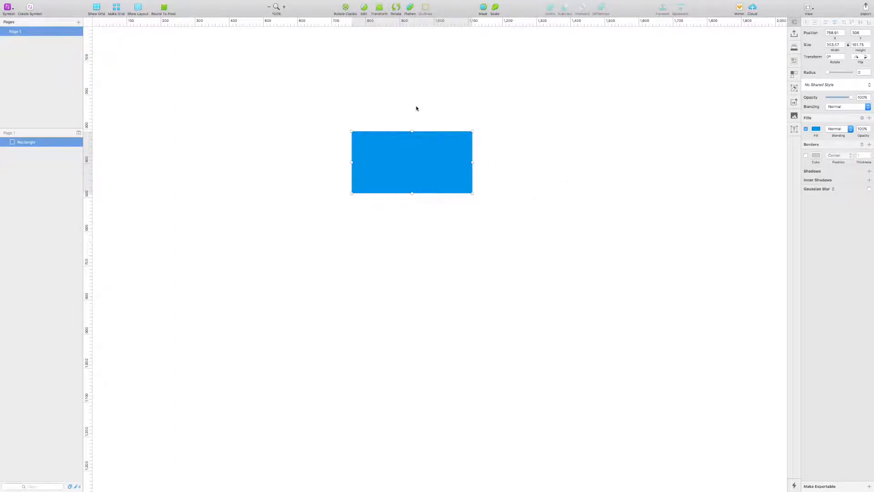
Move the rectangle to X 756, Y 309 and round it to whole pixels, 354 × 182.
click(421, 117)
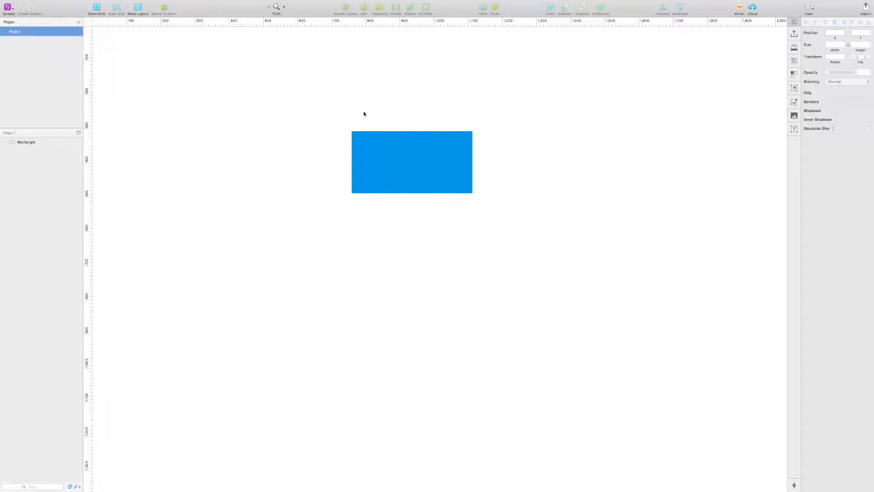
drag(329, 176, 400, 220)
drag(237, 198, 400, 291)
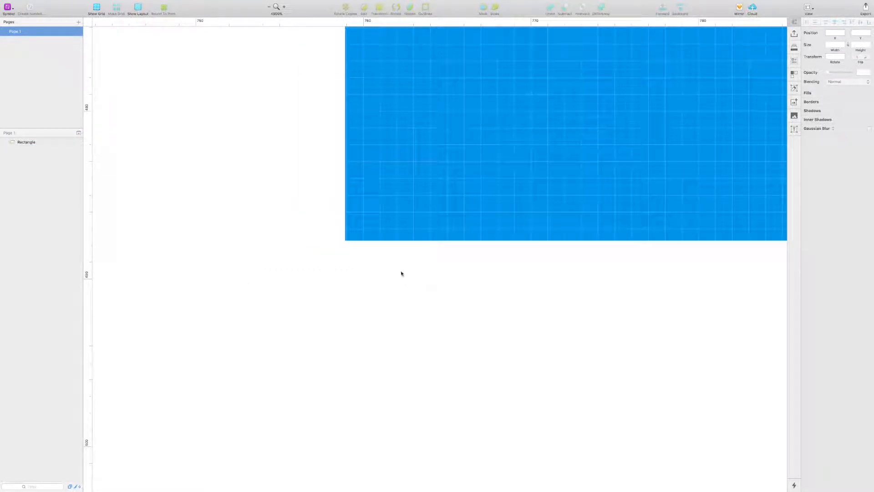
drag(400, 219, 350, 238)
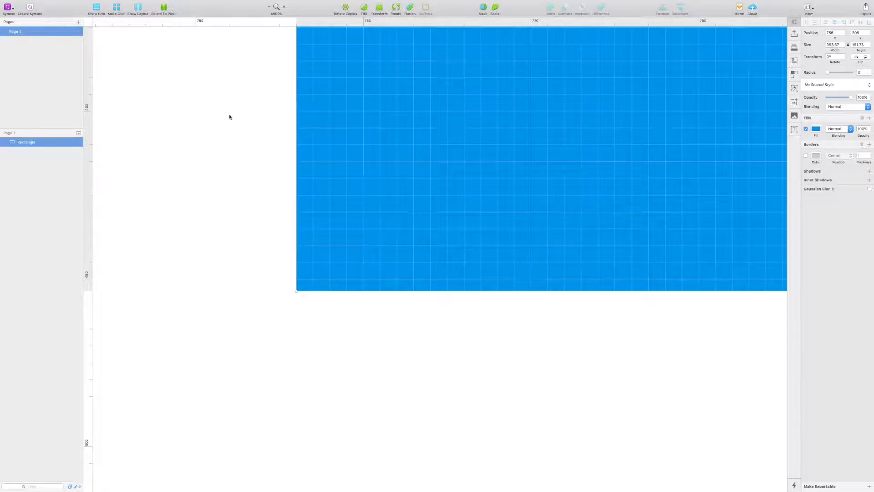
click(165, 9)
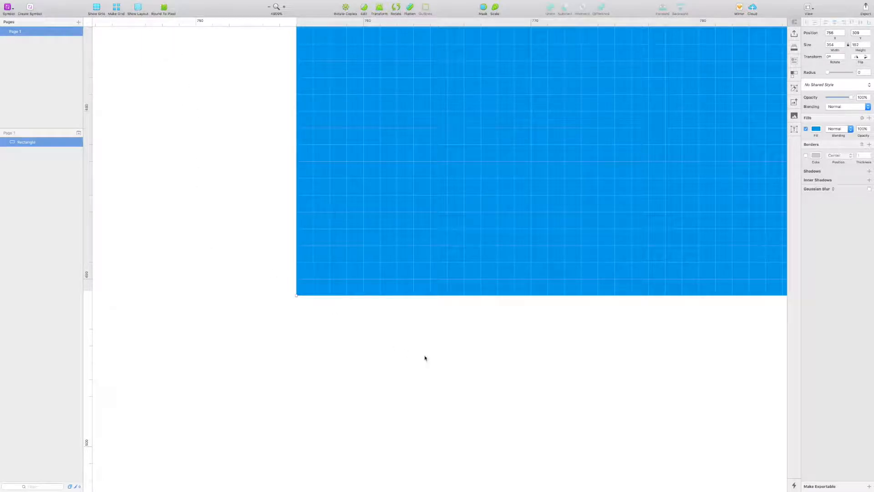
click(394, 340)
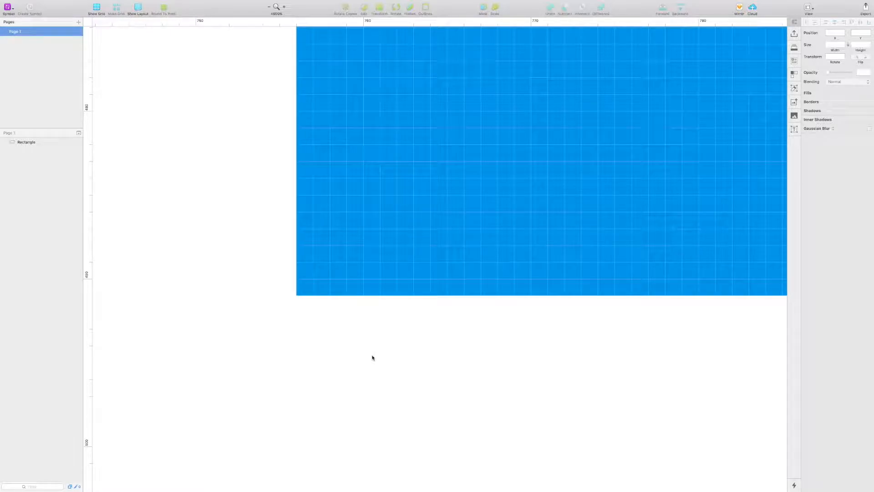
Hide the pixel grid and return the canvas zoom to 100%.
key(ctrl+x)
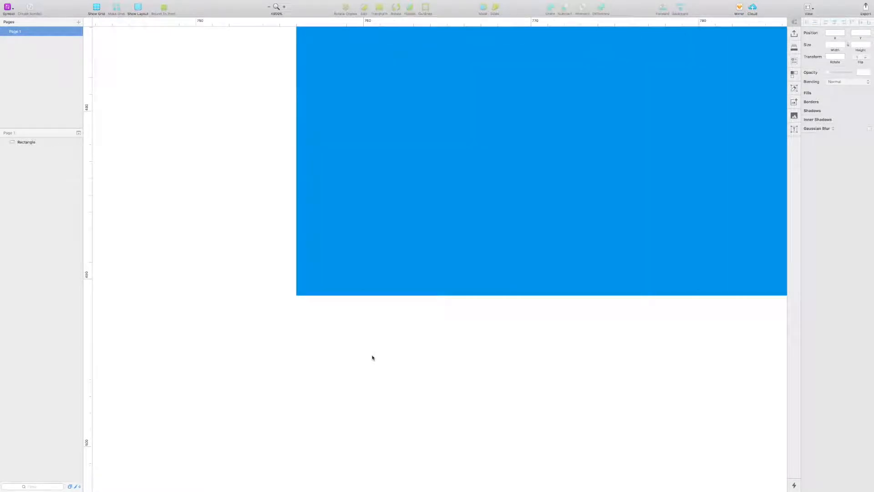
key(super+0)
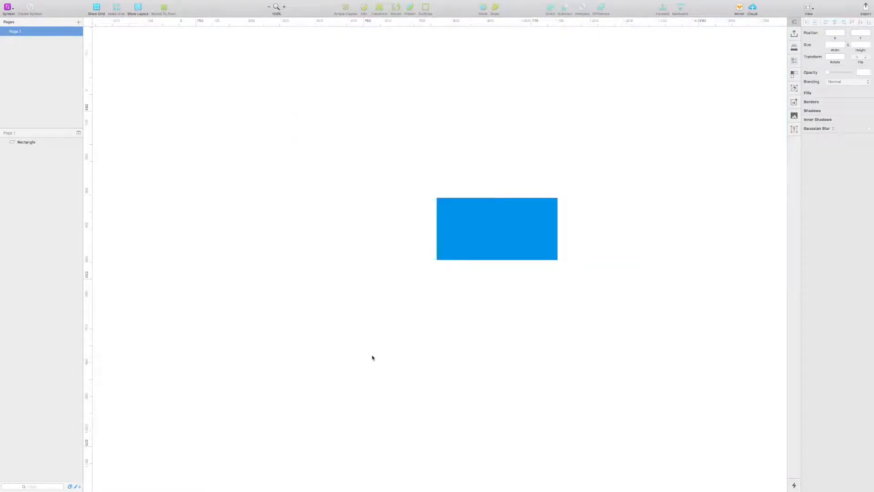
scroll(539, 312, right, 5)
scroll(523, 313, up, 1)
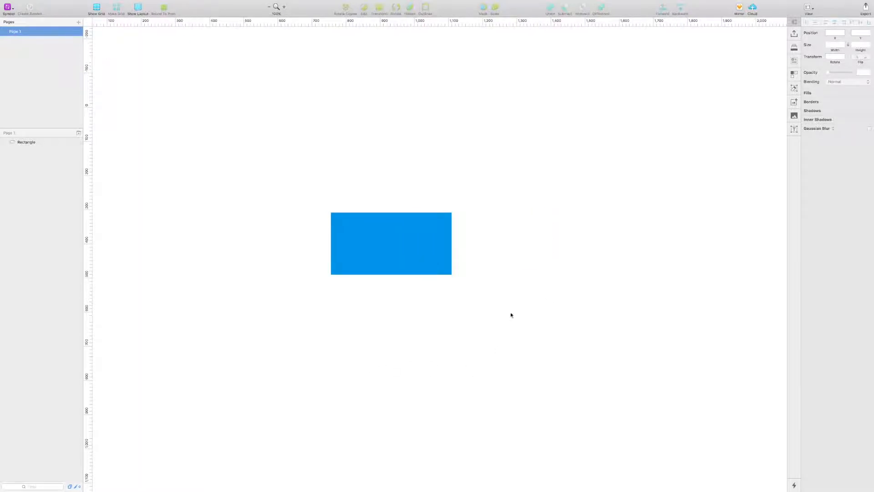
Change the rectangle's fill to the medium grey global color (RGB 155, 155, 155).
click(374, 252)
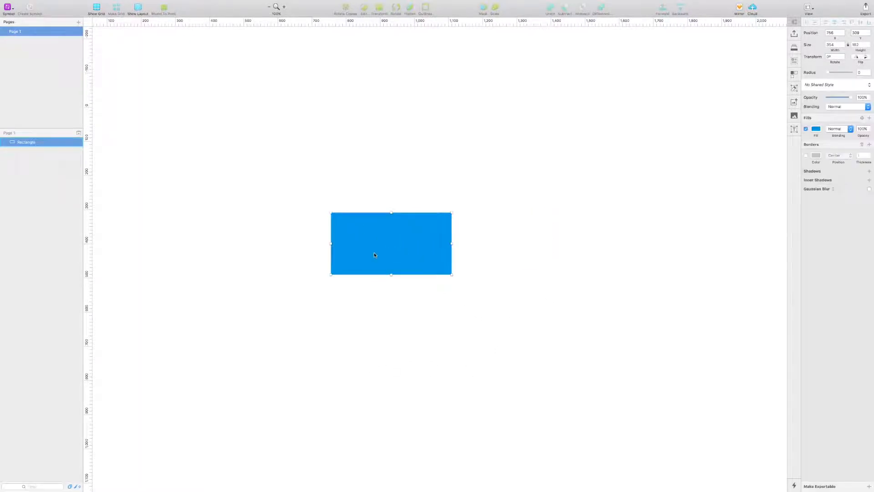
right_click(364, 240)
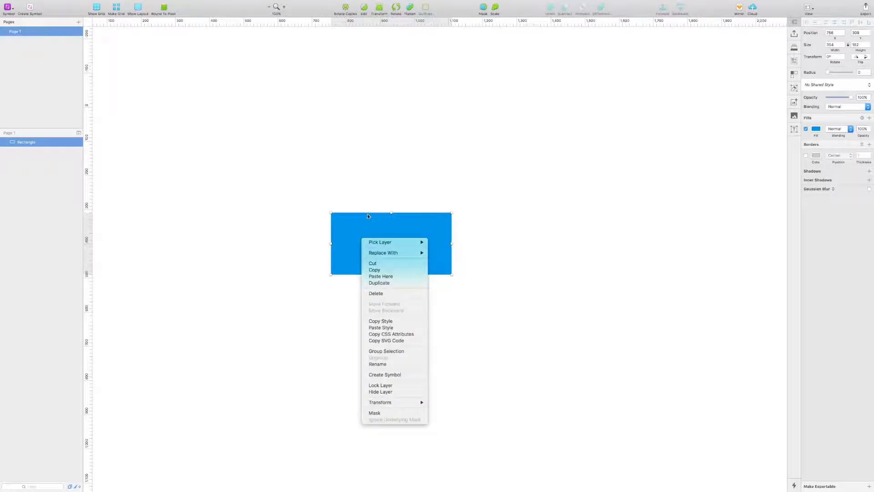
click(381, 189)
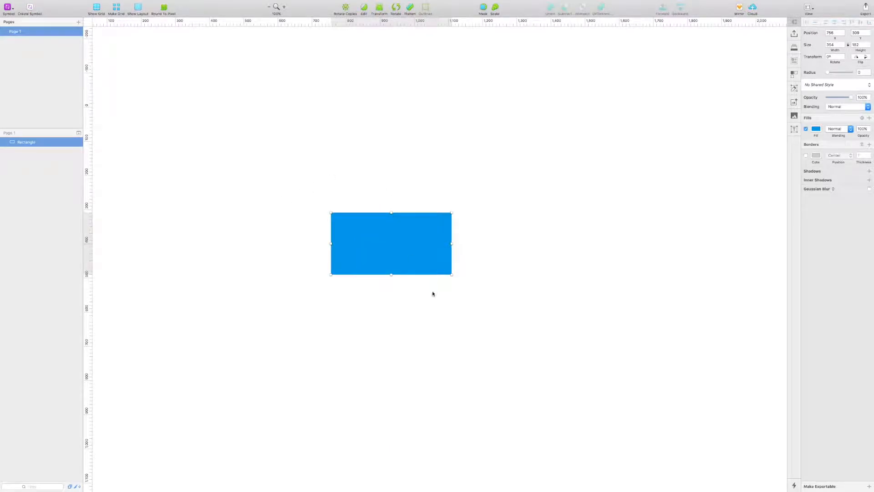
click(815, 129)
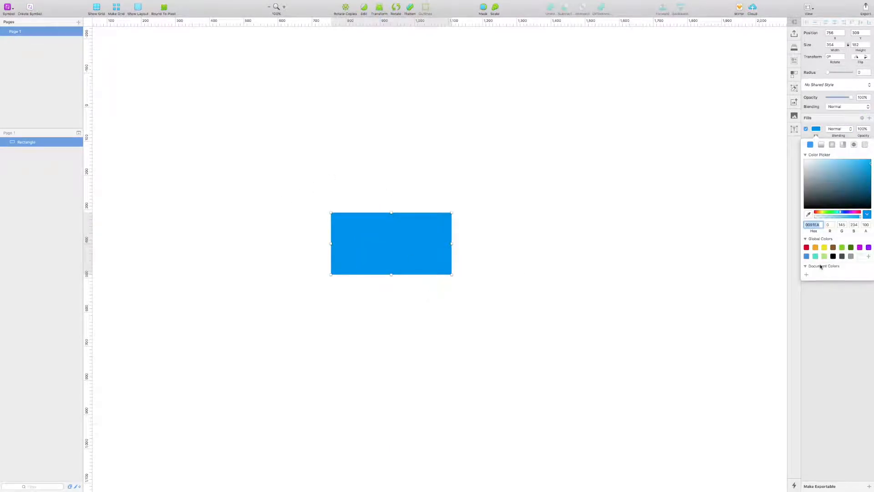
click(806, 256)
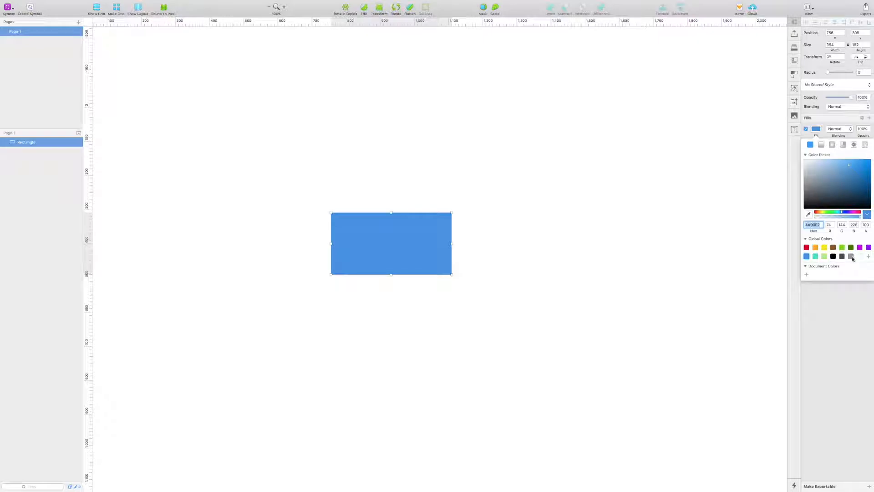
click(851, 257)
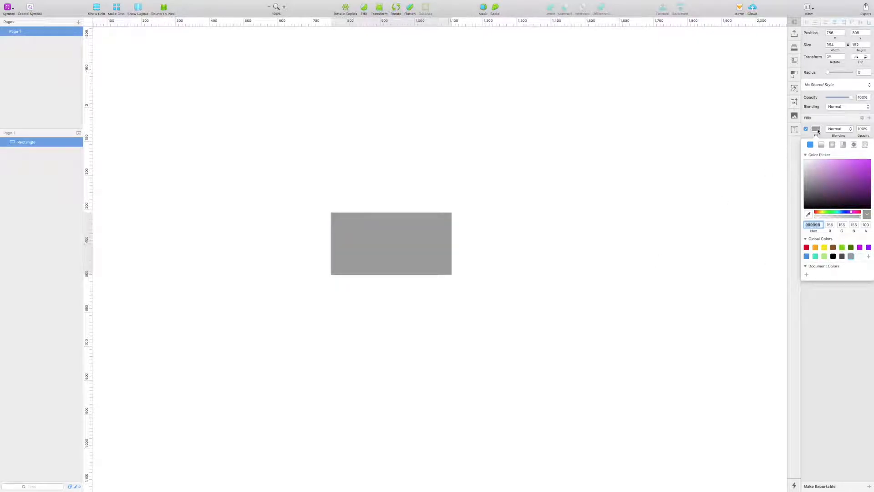
click(577, 223)
click(379, 268)
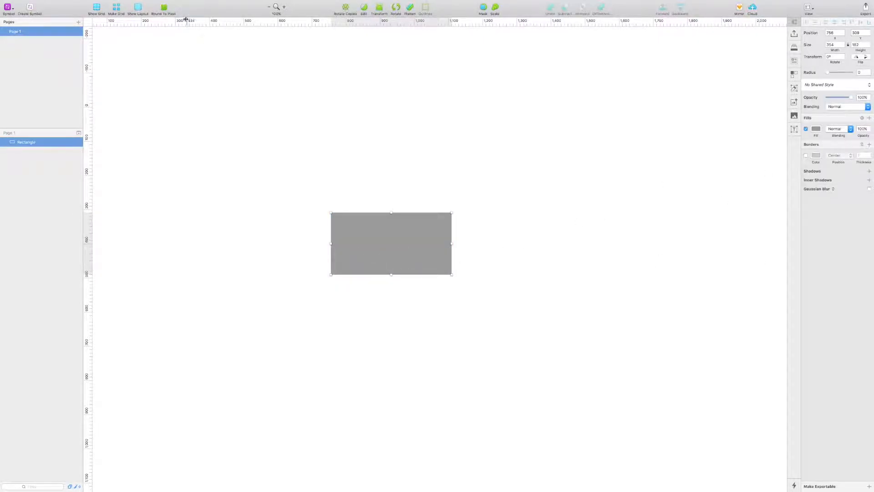
Set the grey rectangle's style as the default style for new shapes.
mouse_move(98, 5)
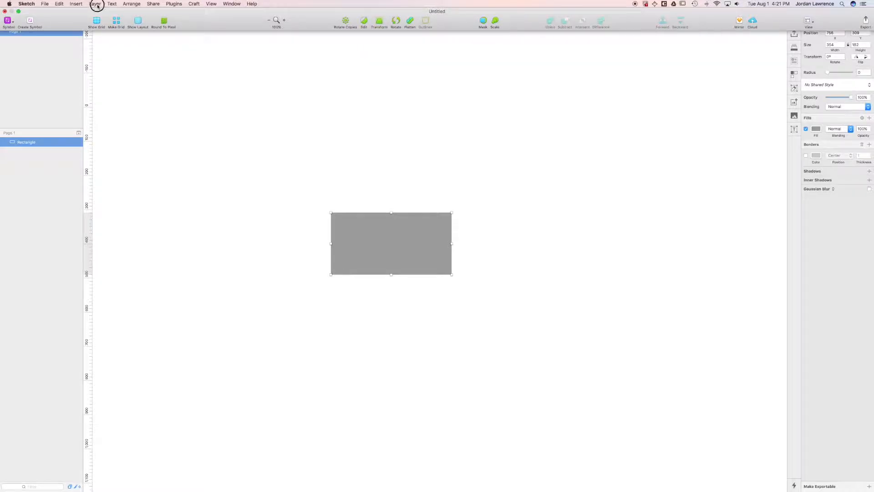
click(95, 4)
mouse_move(122, 59)
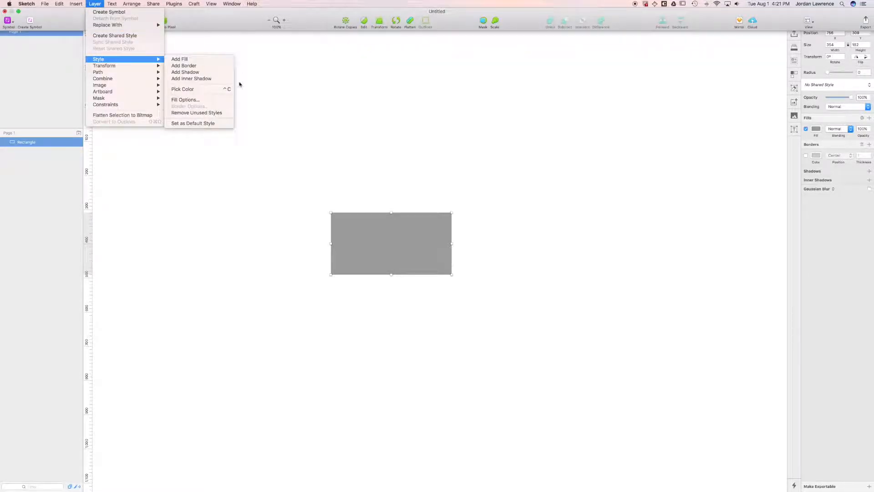
click(218, 124)
Test the default style by drawing a rectangle, an oval and another rectangle of about 270 × 138 px around the original.
key(r)
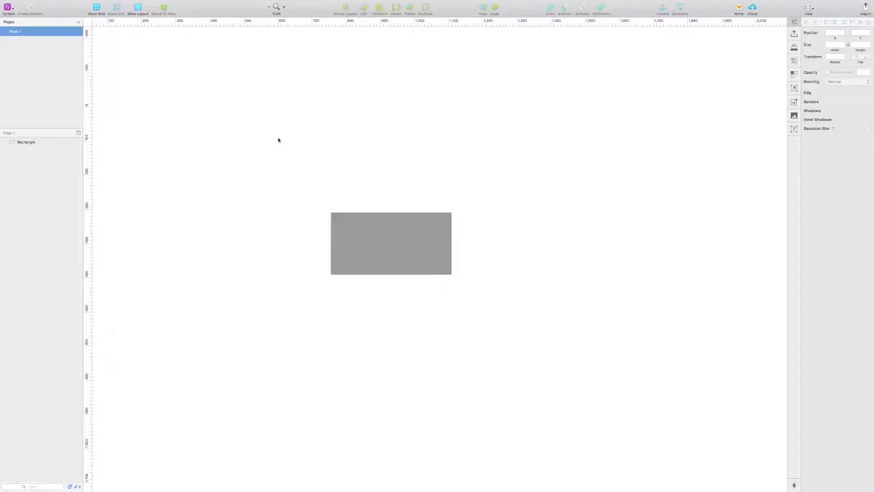
drag(510, 190, 614, 246)
drag(407, 115, 486, 198)
key(r)
drag(253, 107, 345, 154)
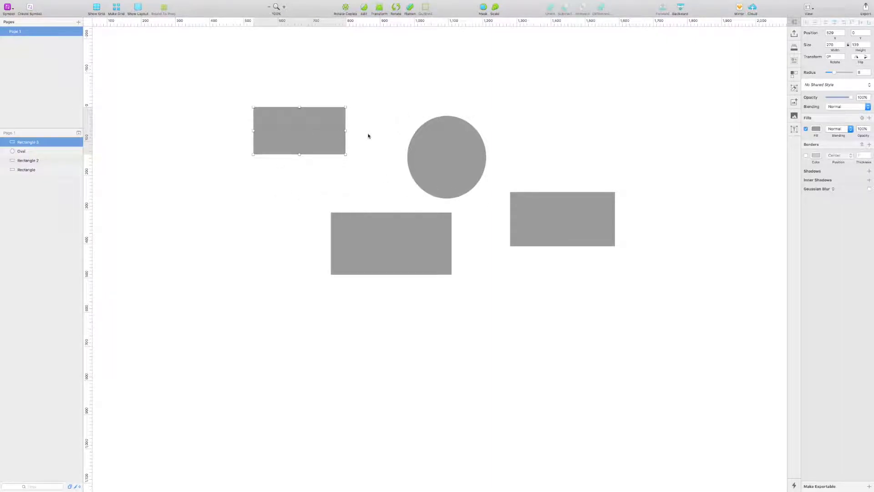
Undo the two test rectangles and the test oval.
key(super+z)
key(super+z)
key(super+z)
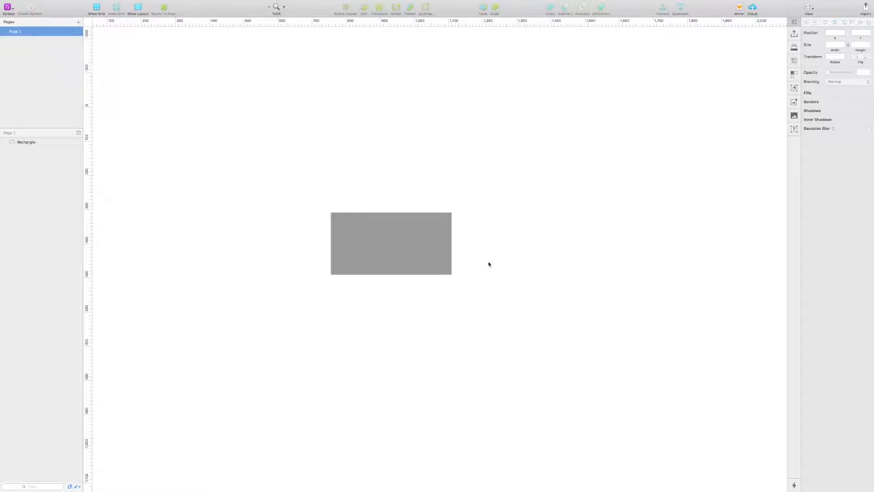
Move the grey rectangle across the canvas to about X 1009, Y 322.
click(405, 245)
drag(405, 246, 490, 250)
click(487, 191)
drag(509, 207, 445, 171)
click(426, 219)
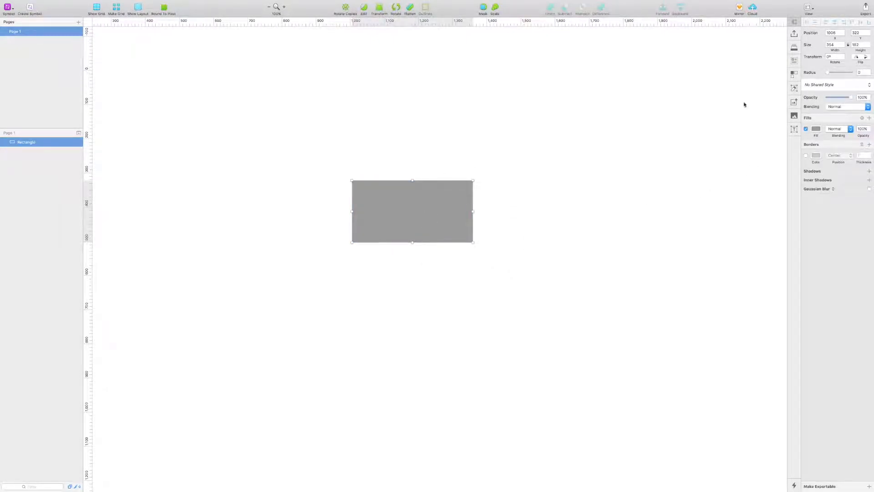
click(602, 177)
Round the grey rectangle's corners with a radius of 10.
click(438, 205)
drag(829, 76, 835, 74)
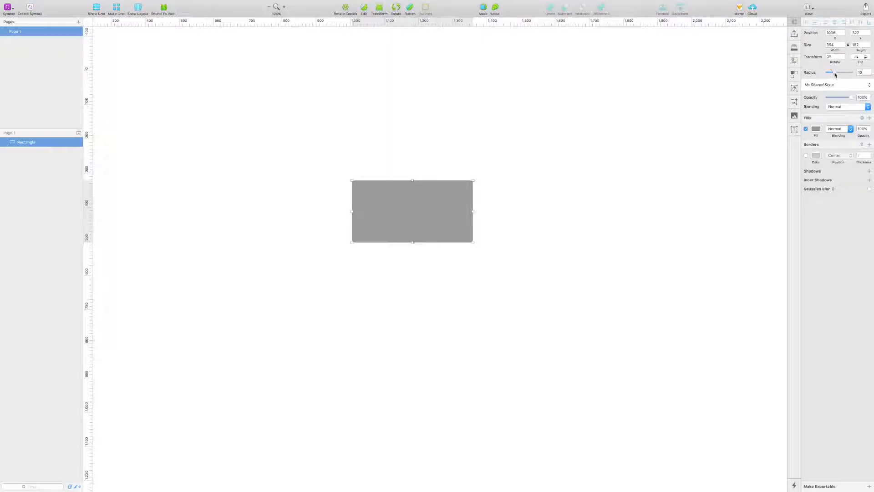
click(617, 110)
click(428, 213)
click(347, 234)
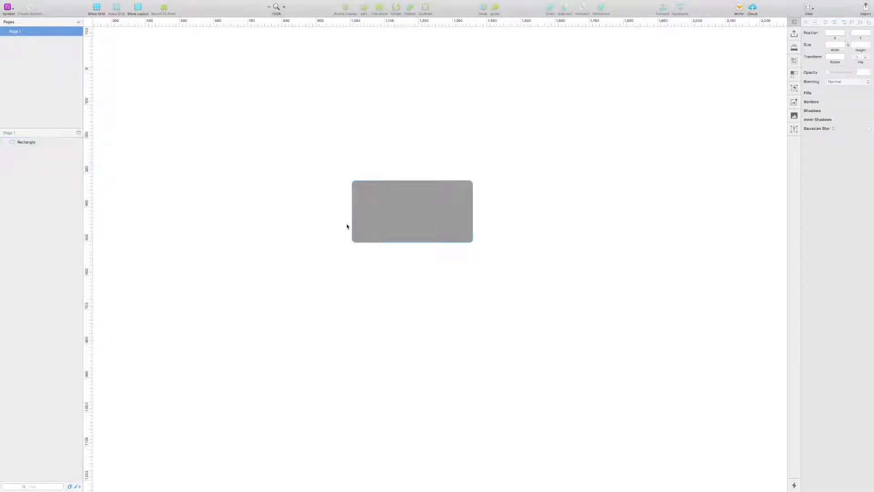
key(super+a)
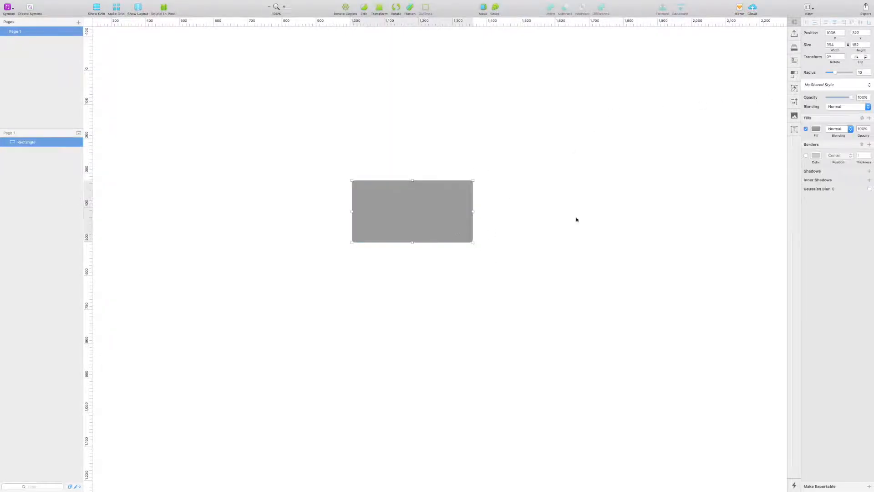
Reset the grey rectangle's corner radius to 0, then set it back to 10.
drag(836, 74, 815, 81)
click(860, 73)
key(Down)
key(Down)
key(Down)
click(750, 154)
Edit the rectangle's points so that its two left corners have radius 0, and inspect the shape up close.
click(382, 225)
double_click(364, 239)
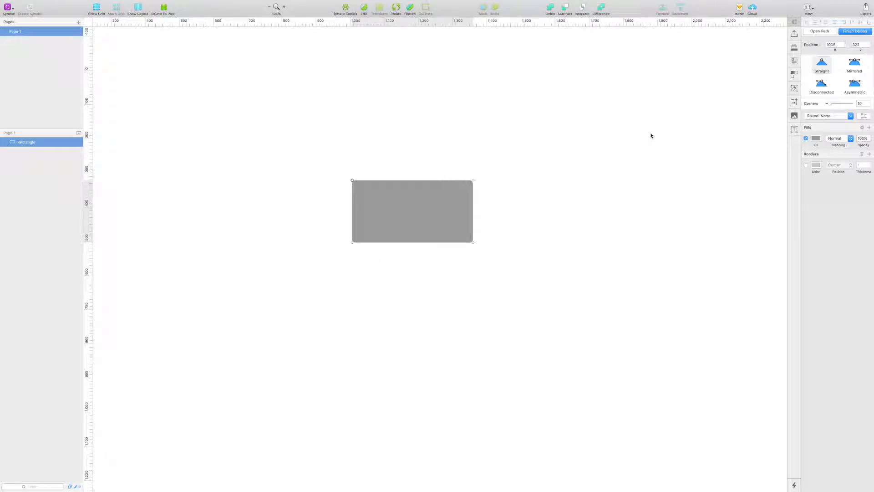
click(830, 104)
drag(830, 105, 793, 112)
click(824, 105)
click(620, 150)
click(620, 151)
click(519, 311)
drag(342, 173, 490, 269)
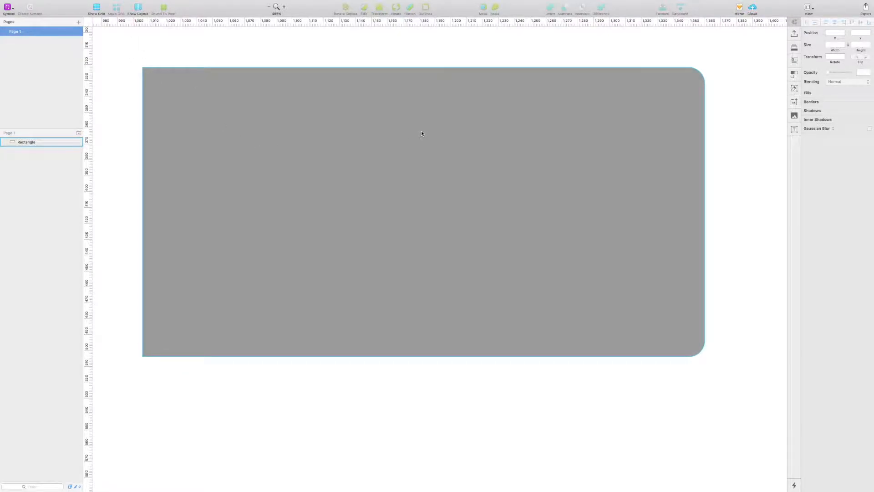
Apply one uniform corner radius to all four corners of the grey rectangle.
click(441, 153)
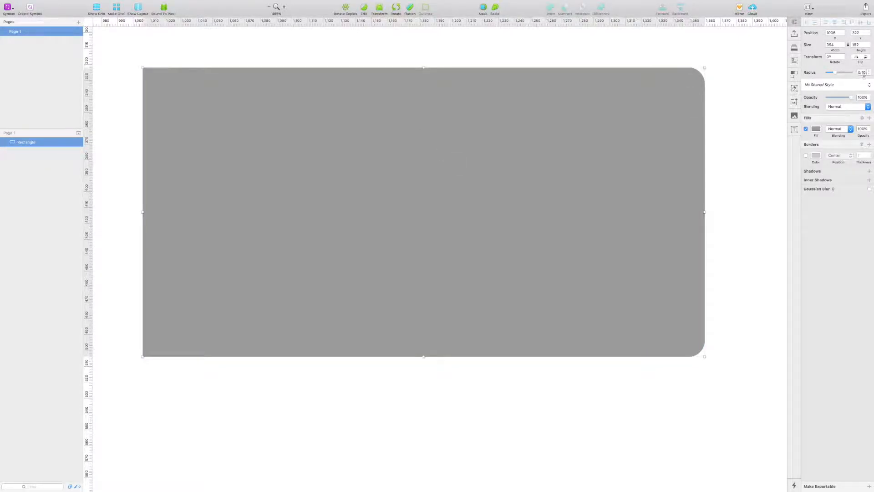
mouse_move(839, 75)
mouse_down()
mouse_move(823, 72)
mouse_move(835, 73)
mouse_up()
click(744, 77)
scroll(718, 113, down, 6)
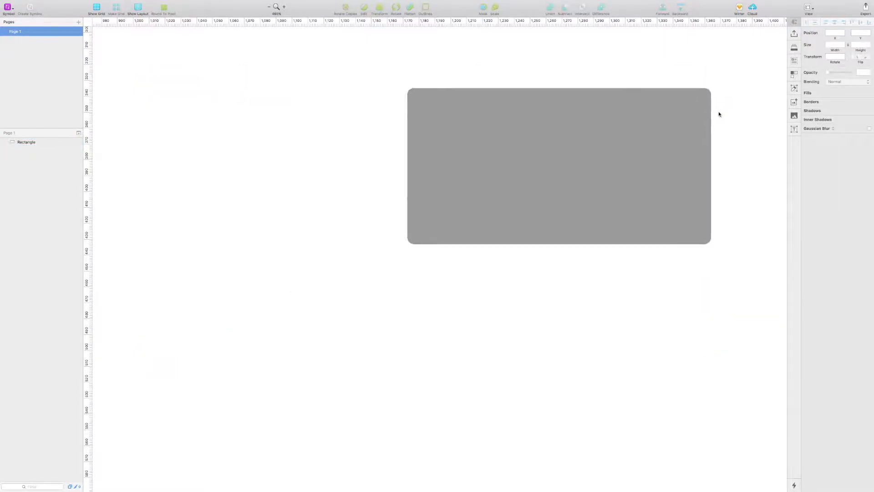
drag(739, 100, 503, 158)
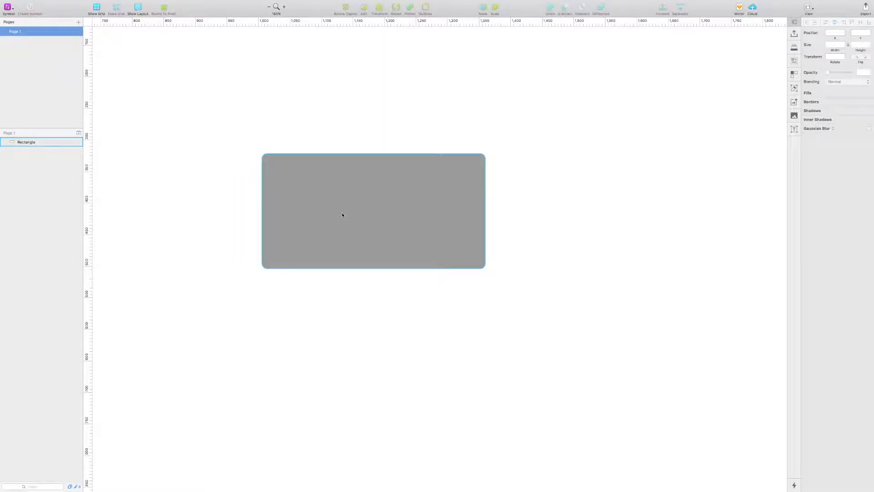
Draw a thin bar about 92 × 17 px to the right of the rounded rectangle and duplicate it alongside.
drag(486, 207, 322, 218)
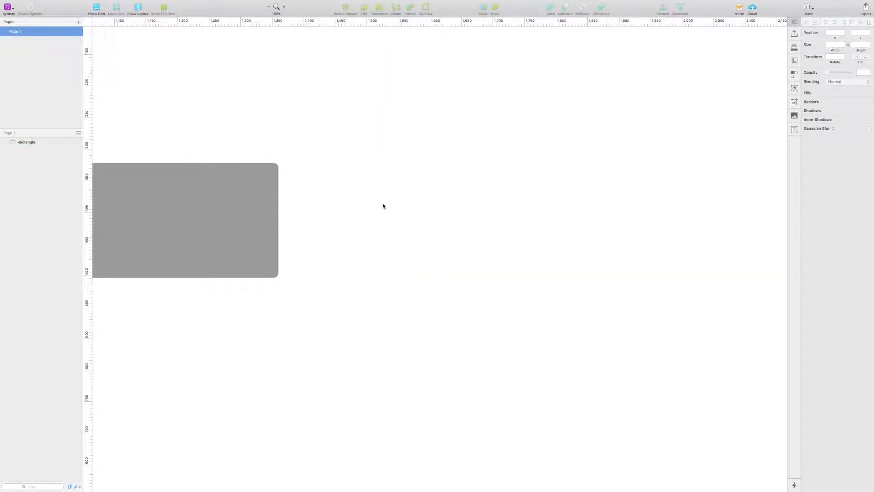
drag(366, 176, 472, 182)
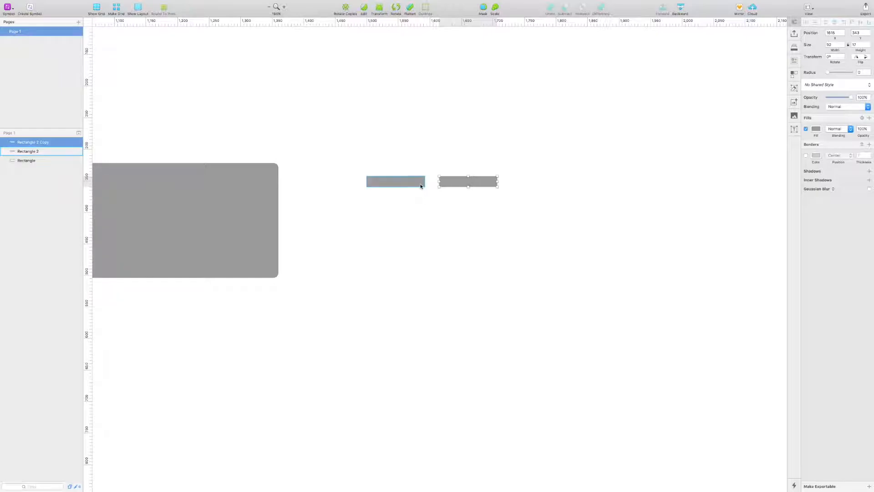
Rotate the two thin bars to opposite 45° slopes and join their lower ends into a V.
click(419, 182)
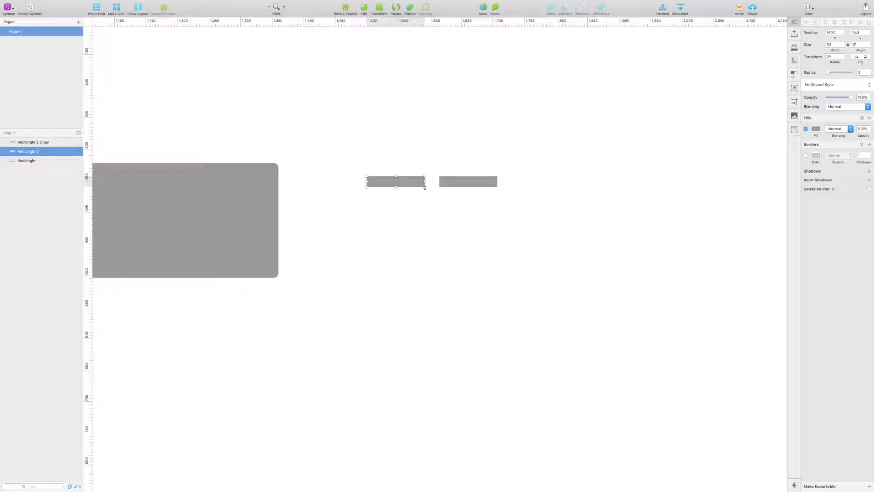
drag(424, 186, 412, 203)
click(451, 185)
drag(497, 187, 498, 160)
drag(453, 194, 414, 193)
Lengthen the second bar to about 209 px to form the long arm of the check mark.
click(505, 159)
click(446, 164)
drag(451, 160, 502, 107)
click(532, 137)
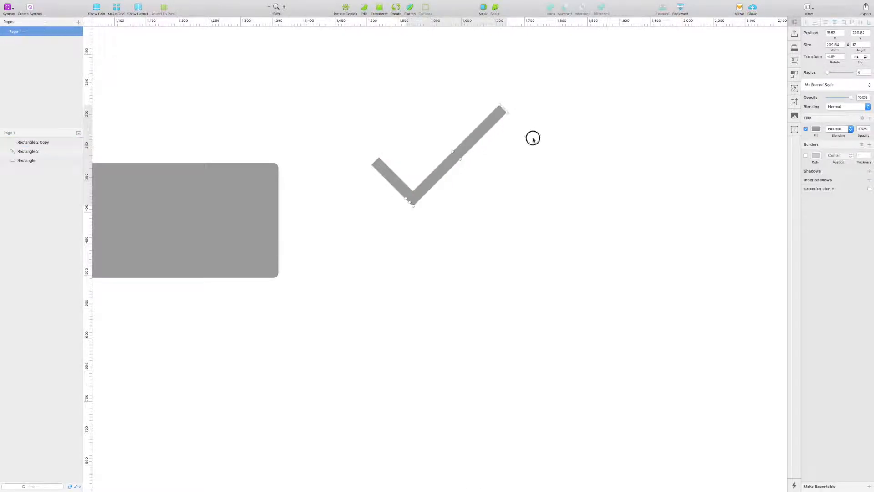
Move both check mark bars slightly lower and inspect the corner joint where they overlap.
mouse_move(431, 236)
mouse_down()
mouse_move(437, 200)
mouse_move(445, 235)
mouse_up()
drag(400, 205, 446, 247)
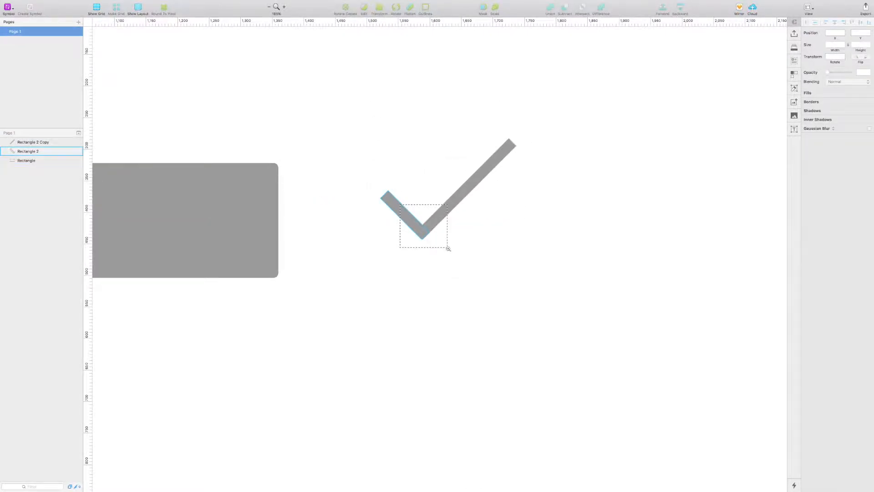
click(436, 340)
click(541, 382)
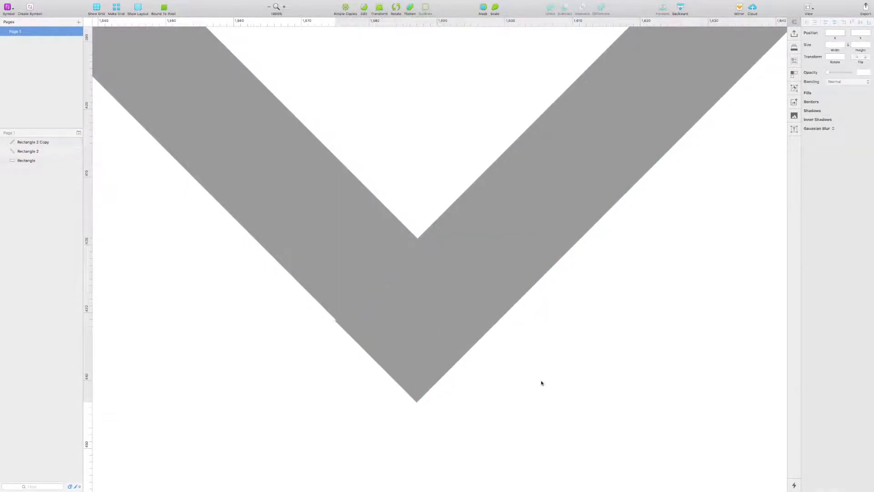
key(super+0)
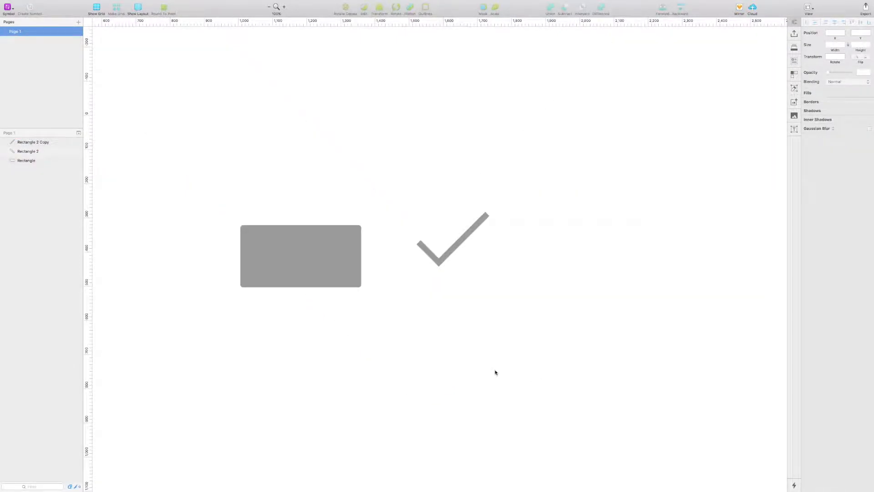
Merge the two check mark bars with Union and center the combined shape on the rounded rectangle.
mouse_move(482, 269)
mouse_down()
mouse_move(503, 299)
mouse_move(507, 278)
mouse_move(468, 266)
mouse_up()
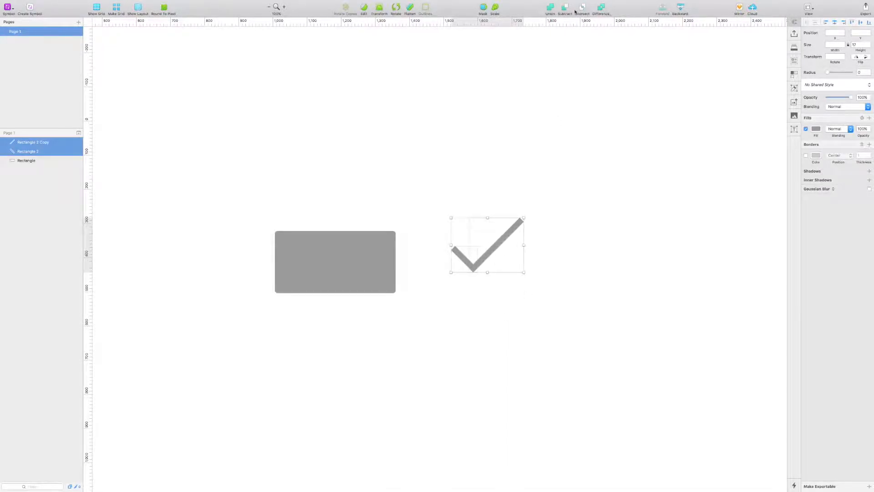
click(549, 8)
click(550, 234)
drag(503, 241, 370, 262)
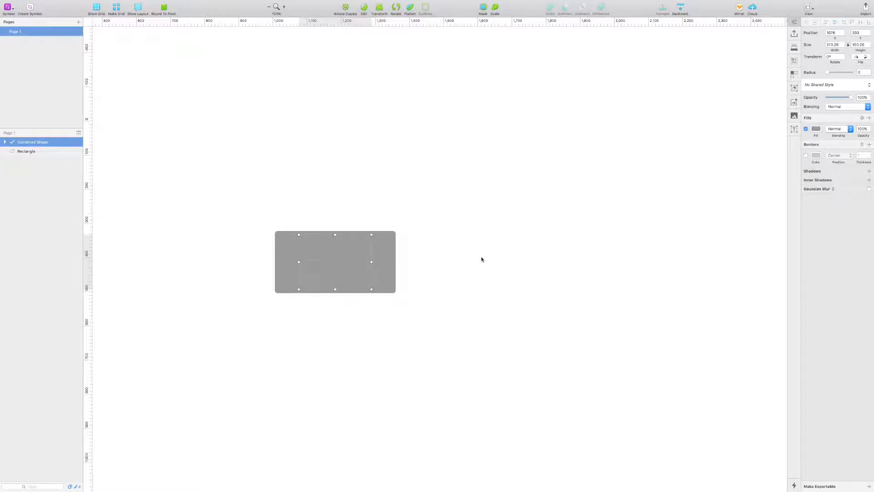
Fill the check mark with white sampled from the canvas and scale it down, centered on the rounded rectangle.
key(ctrl+c)
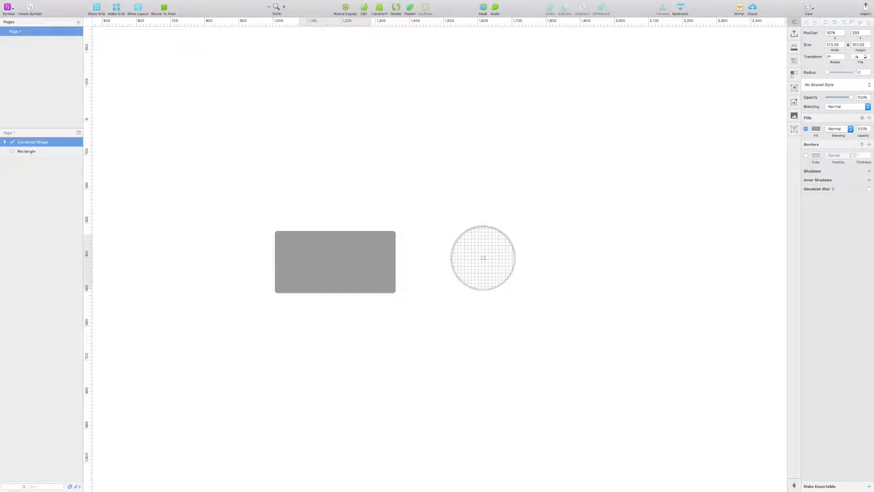
click(483, 258)
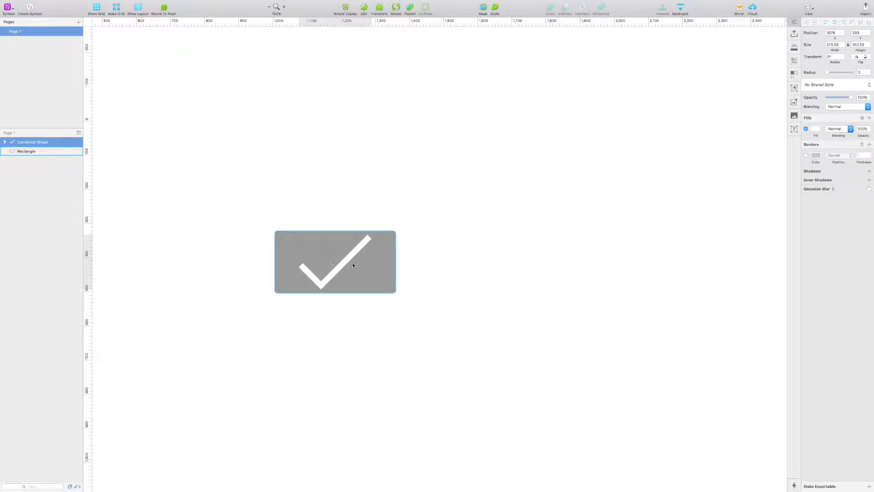
mouse_move(351, 260)
mouse_down()
mouse_move(369, 262)
mouse_move(340, 260)
mouse_up()
click(464, 304)
Draw a rectangle about 236 × 223 px to the right of the check mark button and fill it with the red global color.
scroll(487, 306, left, 3)
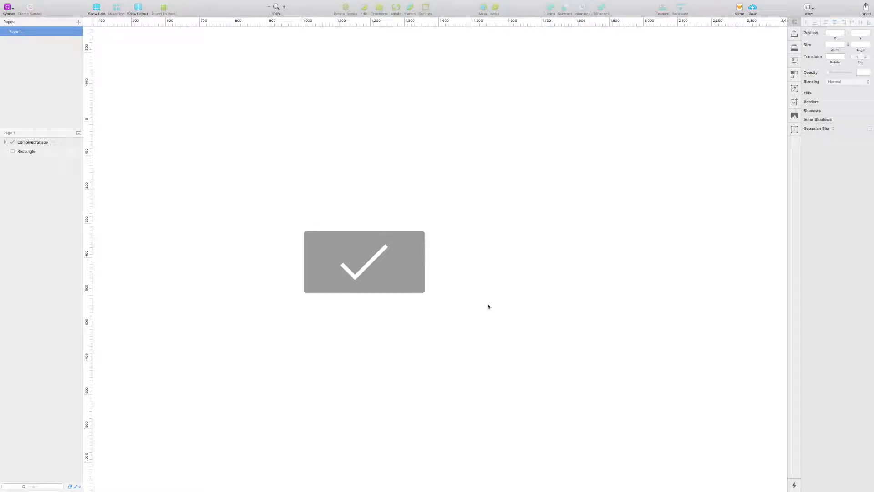
scroll(537, 316, left, 5)
scroll(510, 321, right, 1)
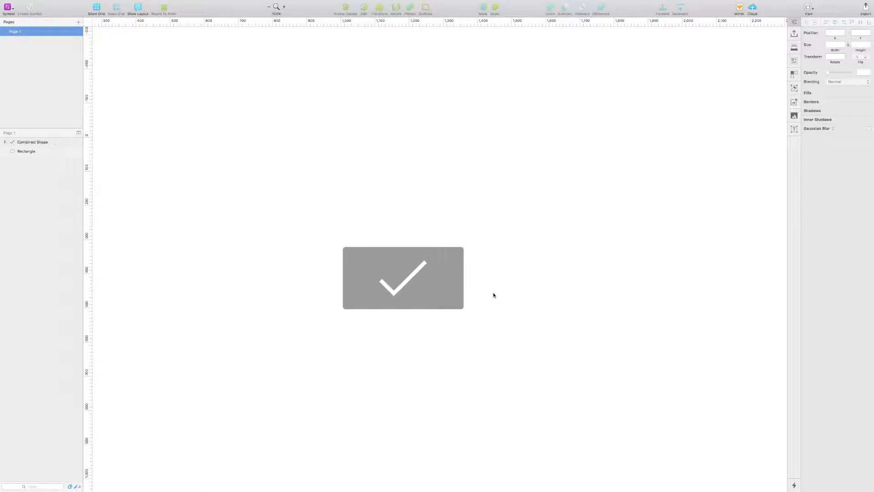
drag(506, 291, 442, 294)
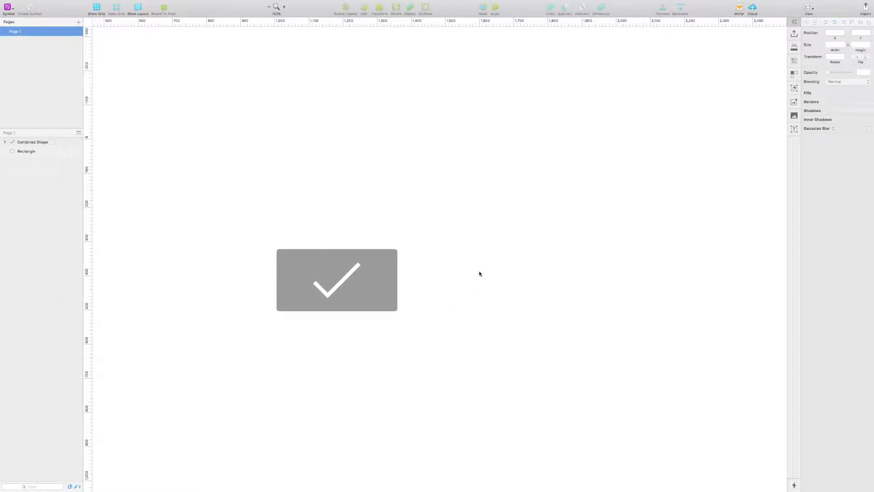
key(r)
drag(469, 186, 549, 262)
click(815, 130)
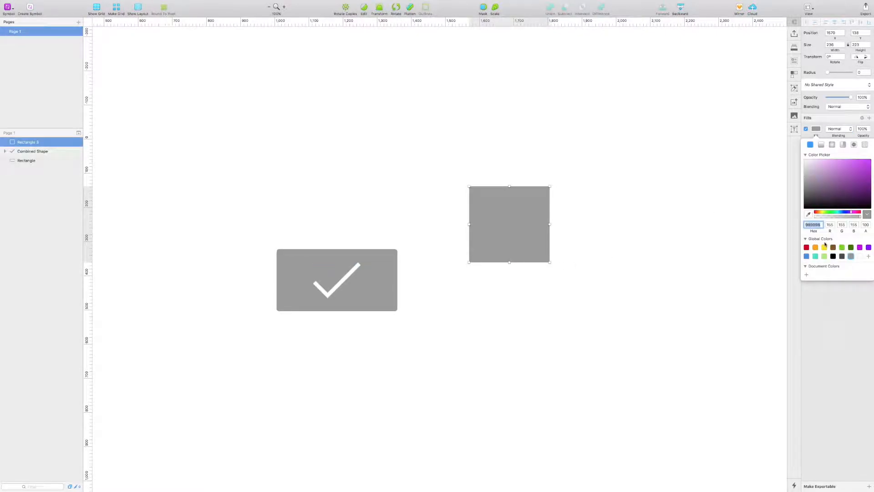
click(809, 250)
click(775, 146)
Duplicate the red rectangle with a diagonal overlap and apply Subtract to both to cut a corner notch.
drag(514, 237, 530, 298)
click(592, 284)
drag(570, 218, 443, 356)
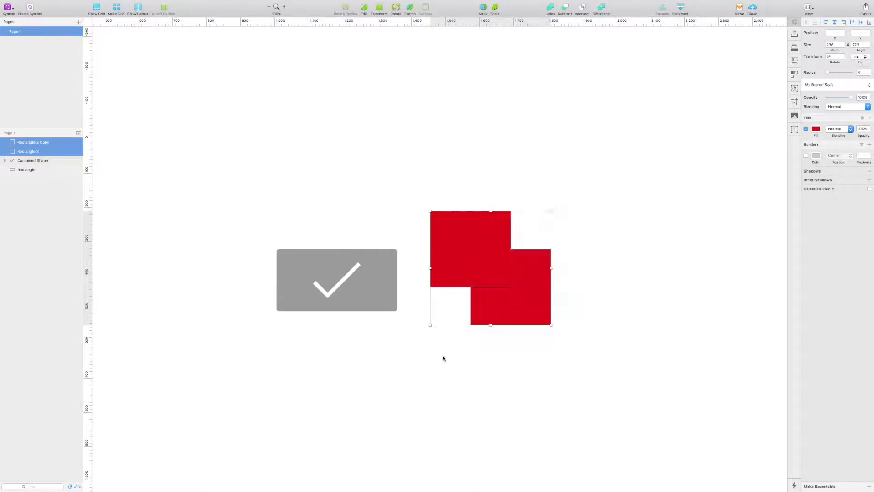
click(564, 7)
click(602, 142)
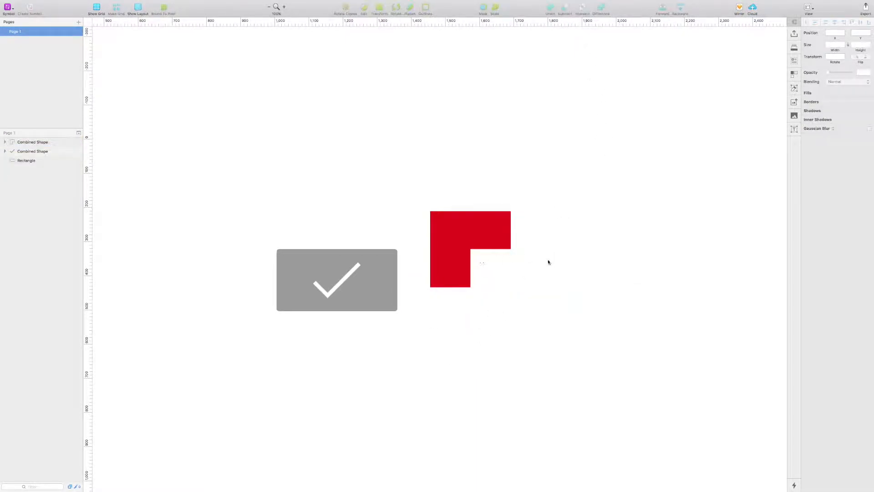
Expand the red combined shape in the layer list and select each of its component rectangles.
click(464, 234)
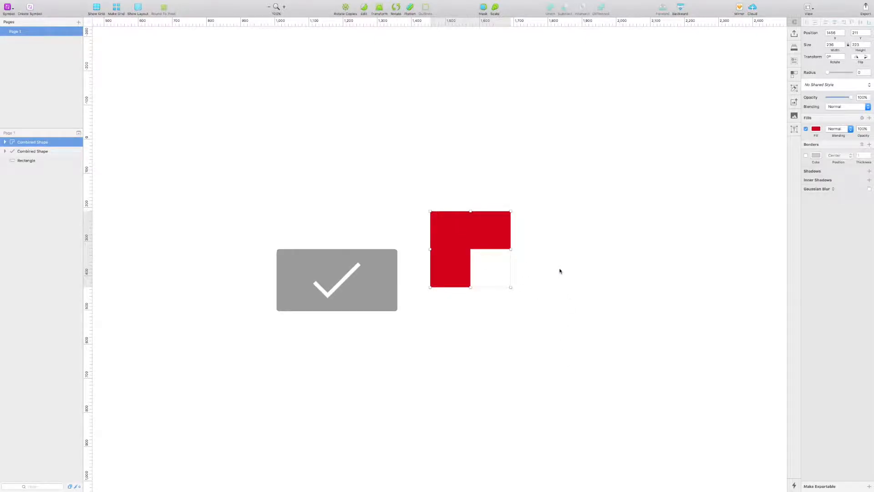
click(5, 142)
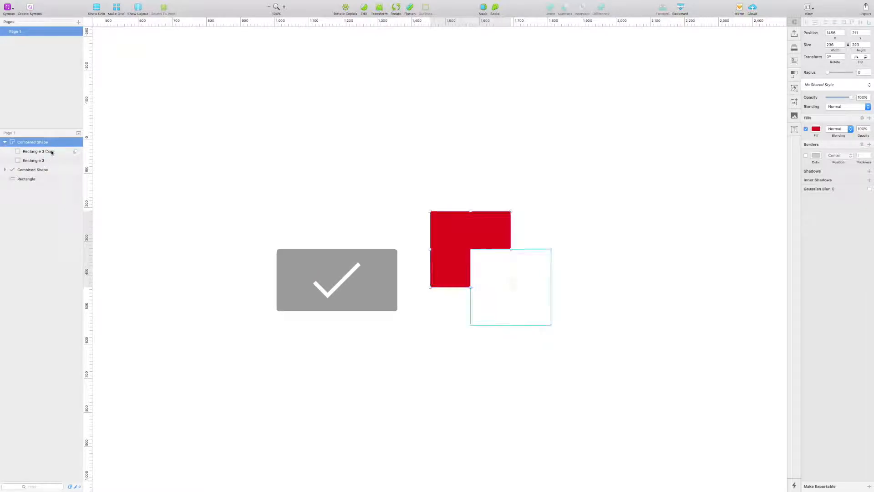
click(257, 185)
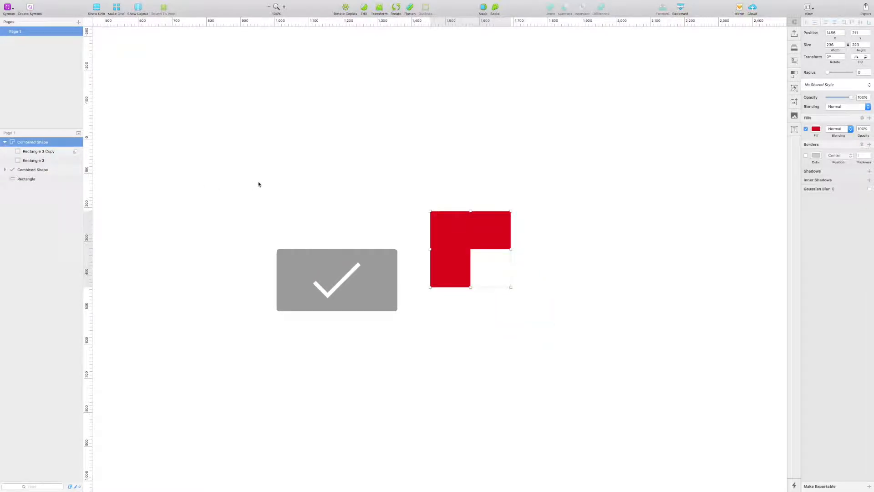
click(43, 161)
click(46, 152)
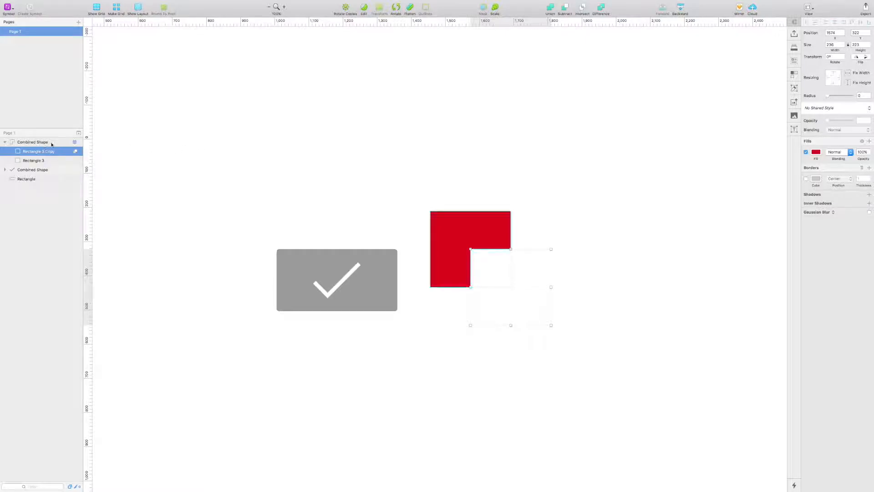
click(328, 189)
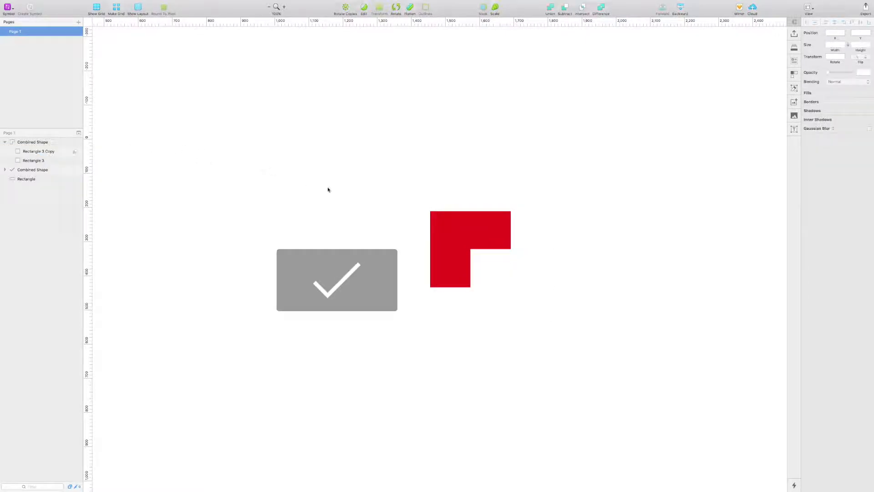
Try selecting the subtracted rectangle inside the red combined shape on the canvas and from the layer list.
double_click(509, 233)
click(522, 285)
click(37, 152)
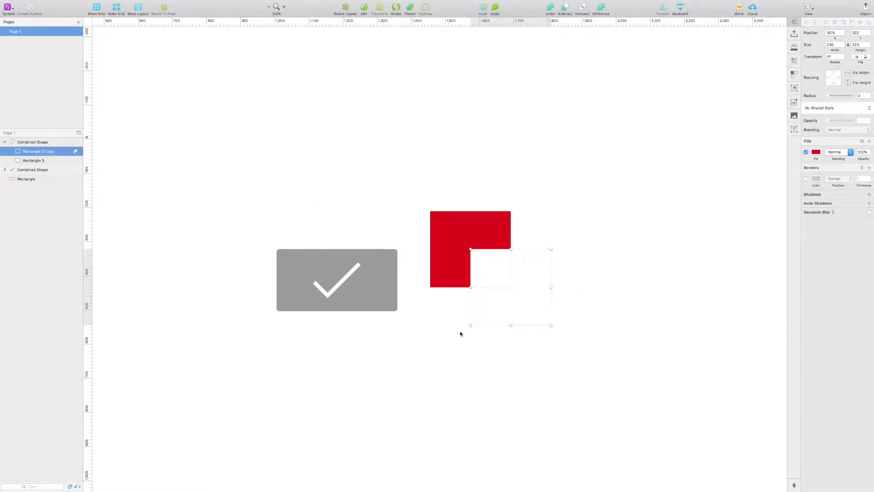
click(491, 268)
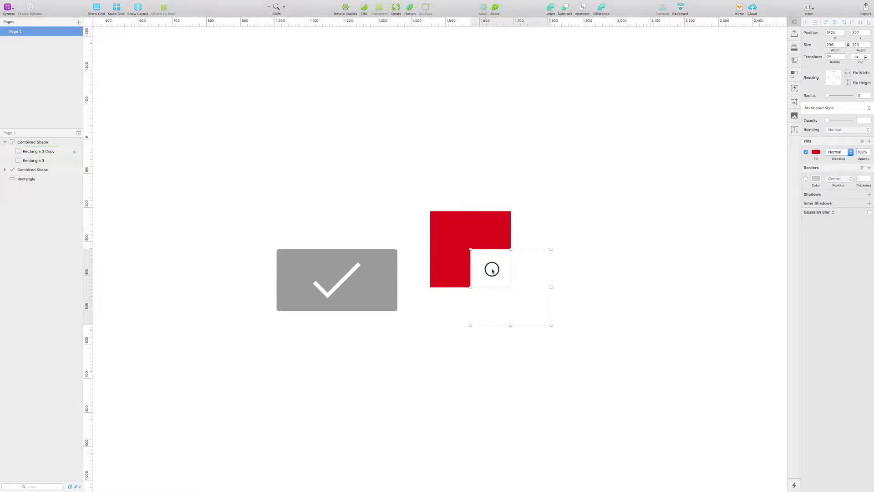
shift+click(34, 161)
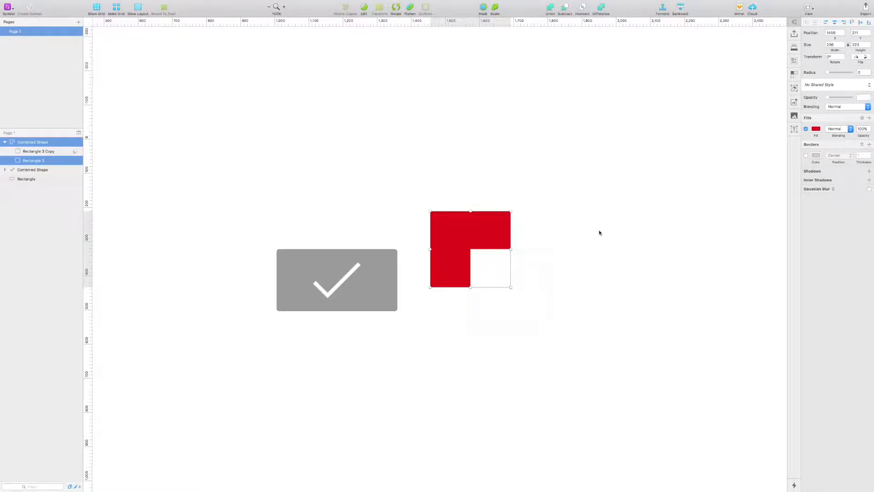
click(29, 151)
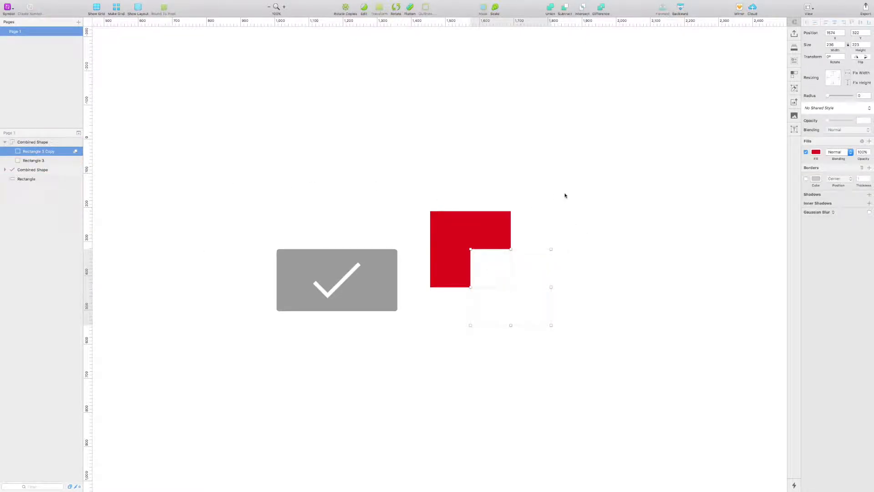
Nudge the subtracted rectangle inside the red combined shape up and left to X 1504, Y 262, thinning the remaining corner.
key(shift+Left)
key(shift+Left)
key(shift+Left)
key(shift+Left)
key(shift+Up)
key(shift+Up)
key(shift+Up)
key(shift+Up)
key(shift+Up)
key(shift+Up)
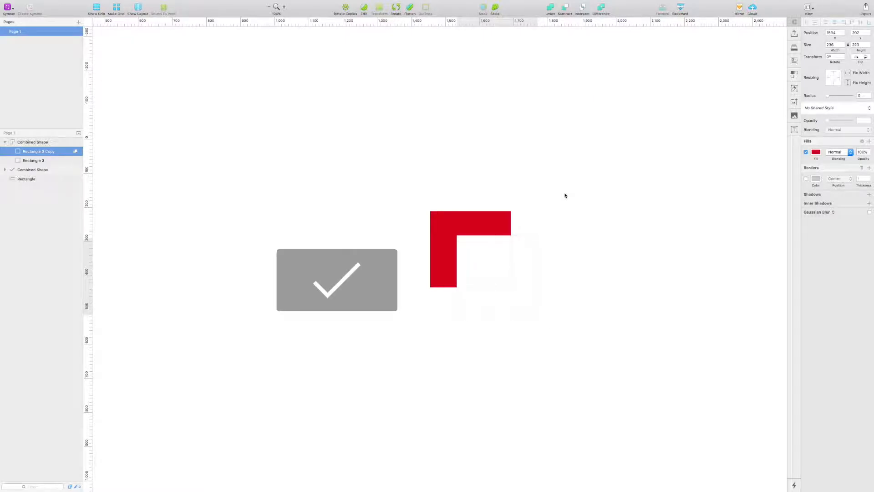
key(shift+Left)
key(shift+Left)
key(shift+Up)
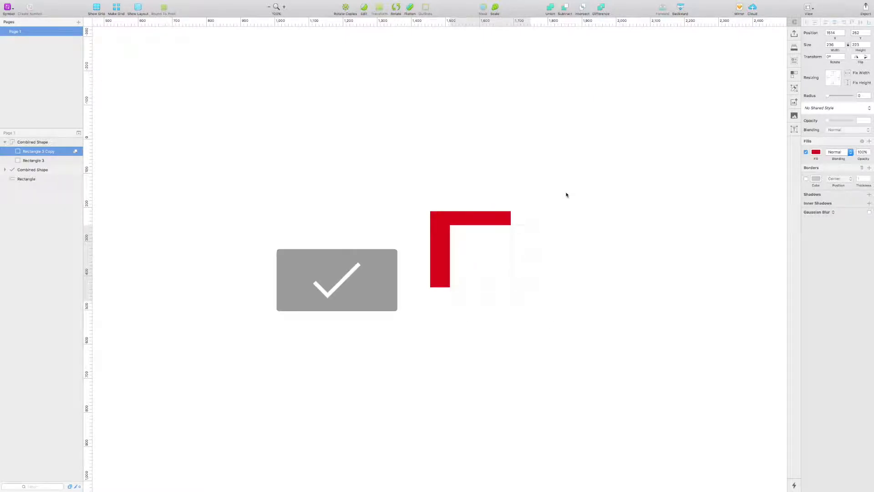
key(shift+Left)
key(shift+Left)
key(shift+Right)
key(shift+Down)
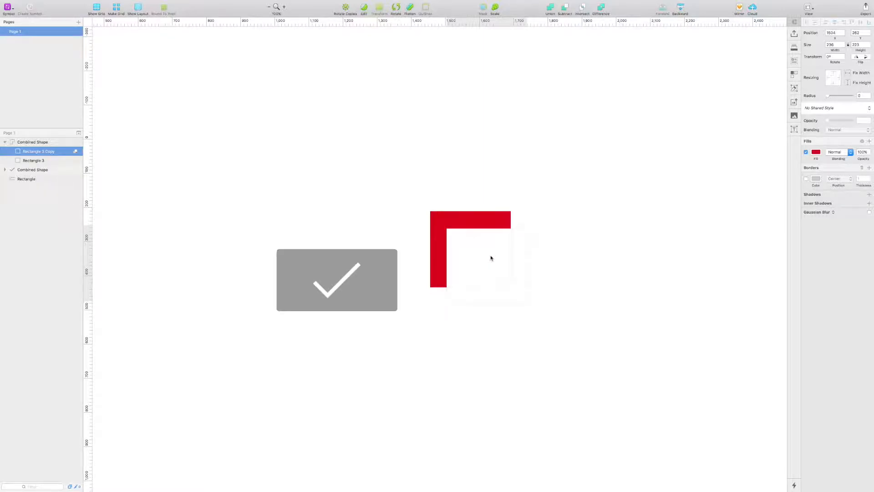
Nudge the subtracted rectangle down and right to X 1564, Y 312, and deselect it.
key(shift+Right)
key(shift+Right)
key(shift+Down)
key(shift+Down)
key(shift+Right)
key(shift+Right)
key(shift+Right)
key(shift+Down)
key(shift+Down)
key(shift+Down)
key(shift+Right)
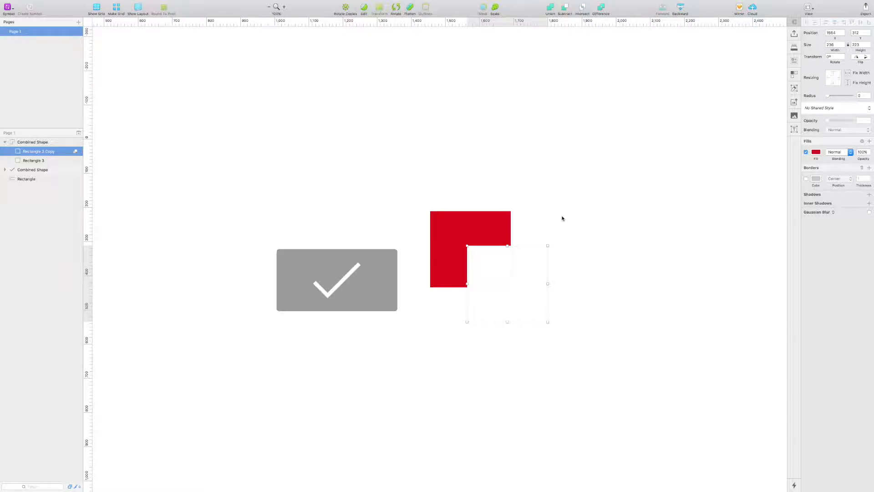
click(518, 140)
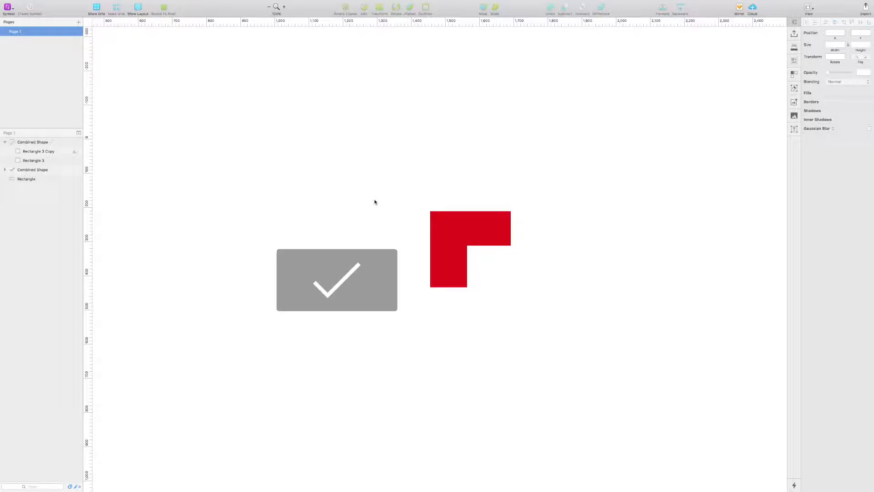
Separate the red combined shape into its two rectangles and try Intersect on them.
click(39, 142)
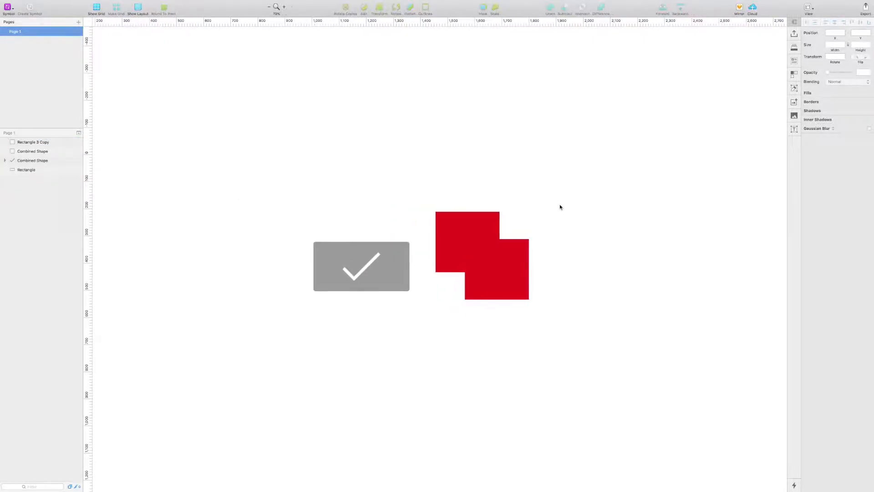
drag(560, 207, 432, 289)
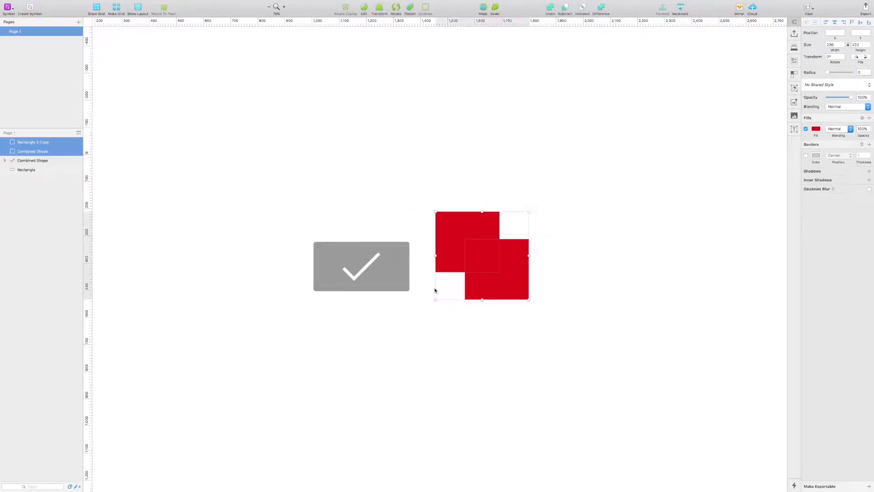
click(582, 9)
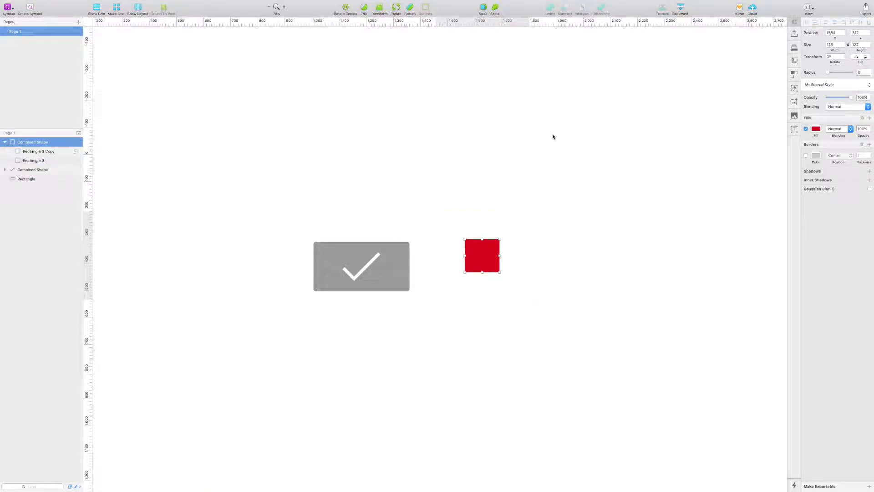
key(super+z)
Combine the two red rectangles with Difference and shift the copied rectangle slightly up and left inside the combined shape.
drag(525, 209, 433, 291)
click(601, 8)
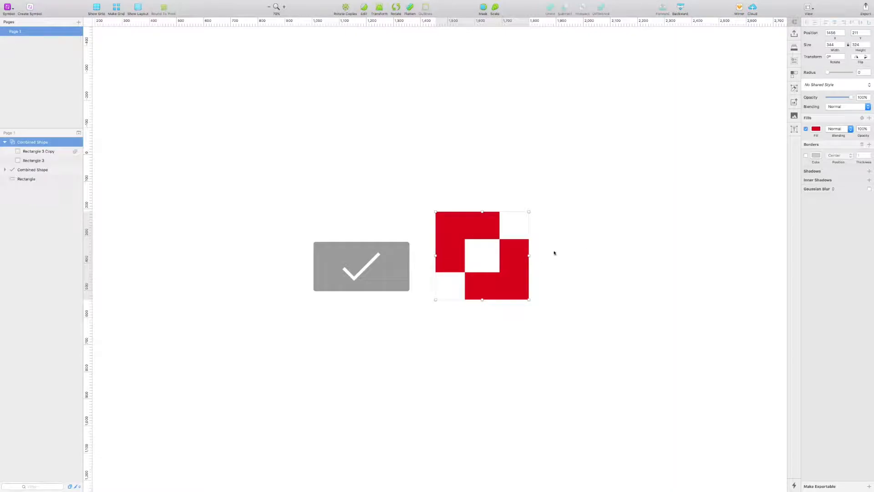
click(553, 269)
double_click(511, 288)
mouse_move(508, 283)
mouse_down()
mouse_move(497, 285)
mouse_move(523, 294)
mouse_move(507, 294)
mouse_move(508, 284)
mouse_up()
click(610, 223)
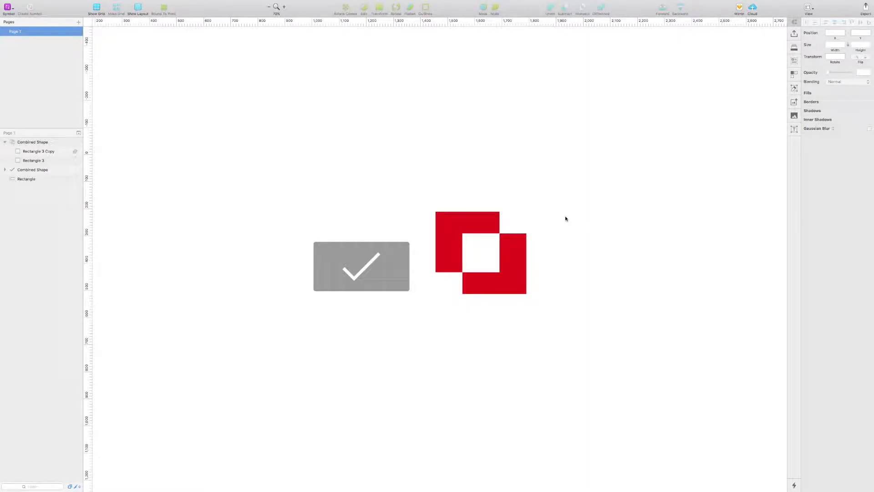
Delete the red combined shape beside the check mark button.
drag(565, 190, 452, 387)
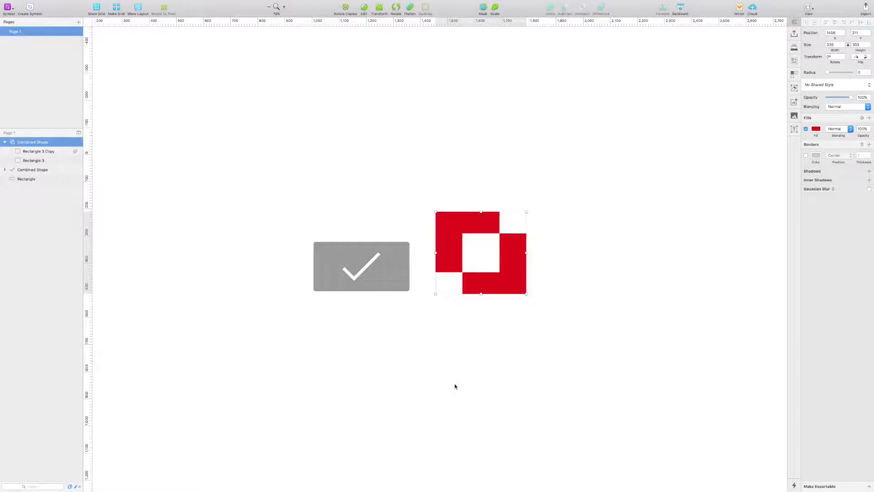
key(Delete)
scroll(437, 336, left, 3)
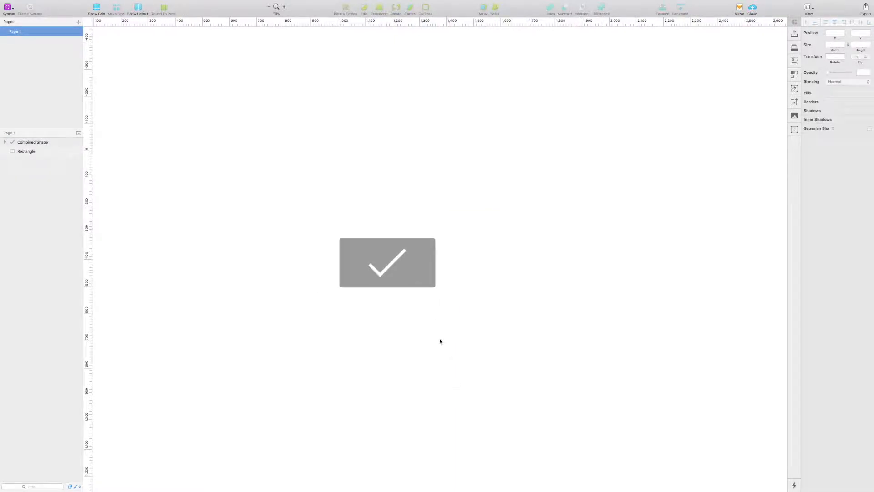
Duplicate the check mark button to the right of the original and delete the check mark from the copy.
drag(304, 218, 498, 332)
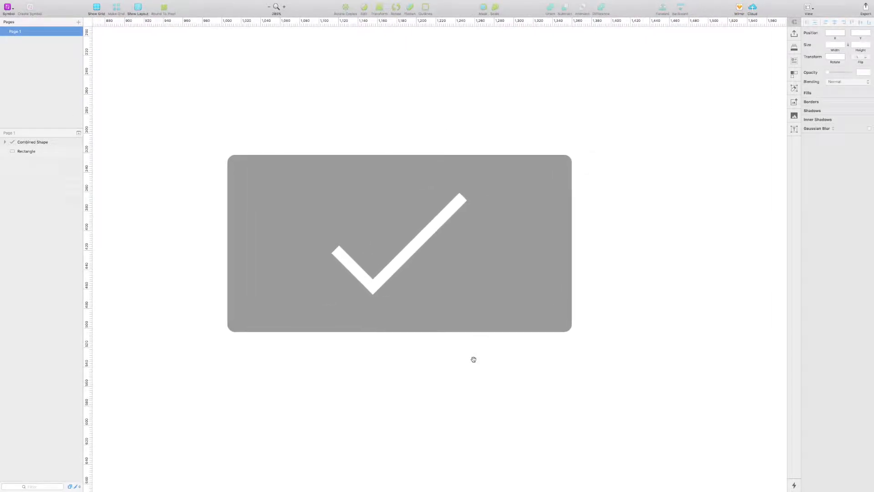
scroll(513, 305, down, 5)
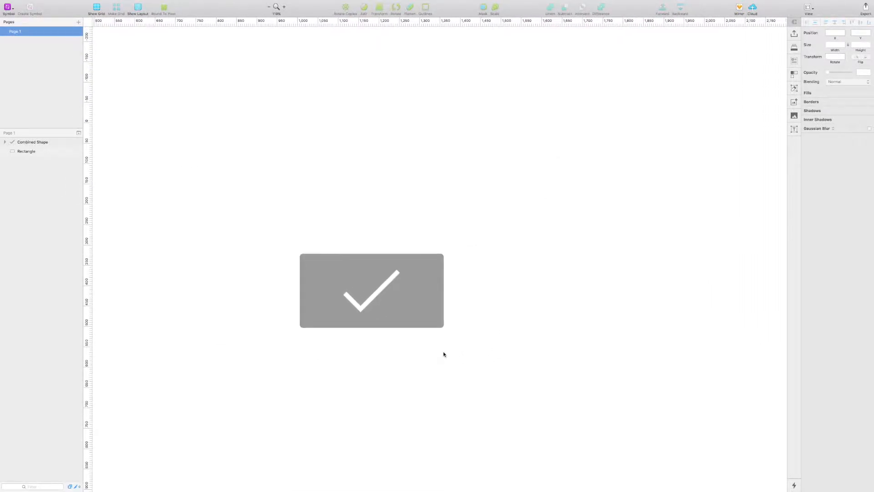
drag(292, 226, 437, 355)
drag(384, 318, 567, 322)
click(533, 343)
scroll(599, 369, up, 5)
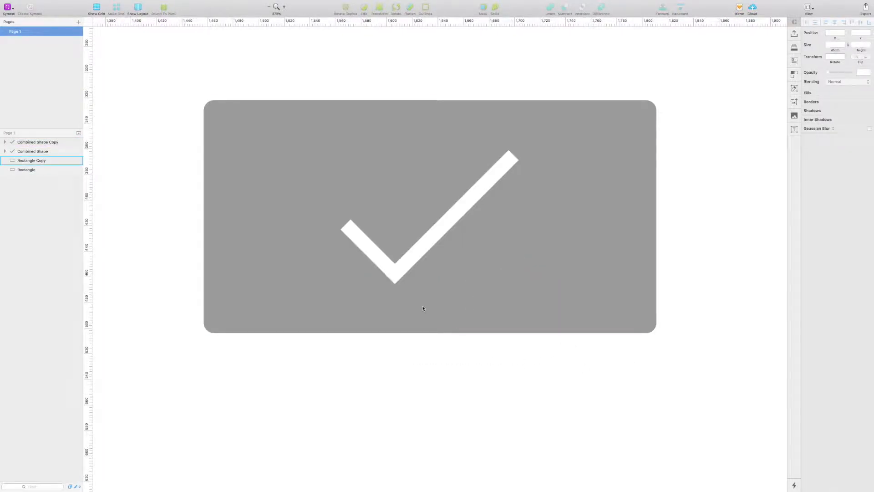
click(383, 258)
key(Delete)
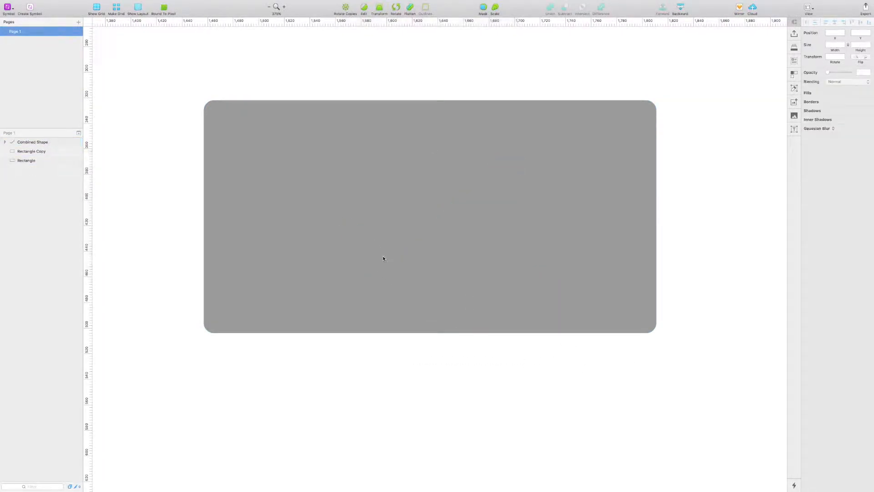
Copy the long stroke from inside the original check mark and paste it onto the blank second button.
scroll(537, 245, left, 10)
click(284, 205)
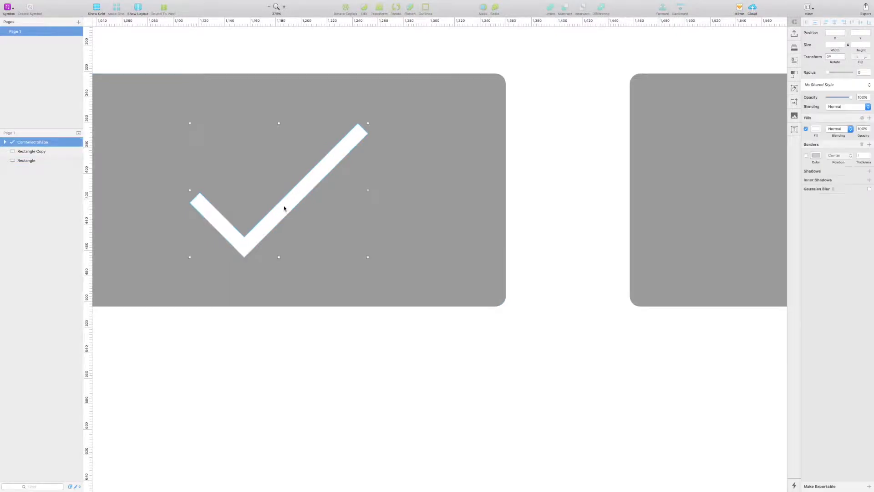
double_click(283, 208)
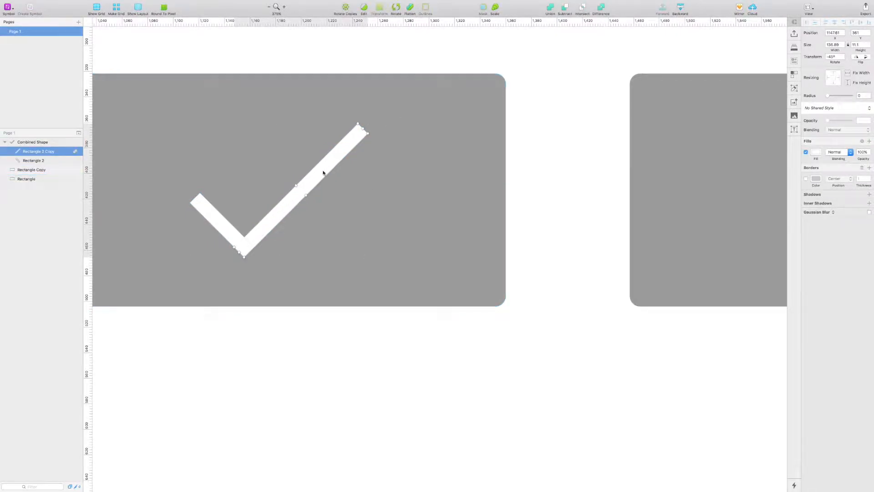
click(252, 172)
scroll(542, 150, right, 15)
scroll(364, 145, left, 3)
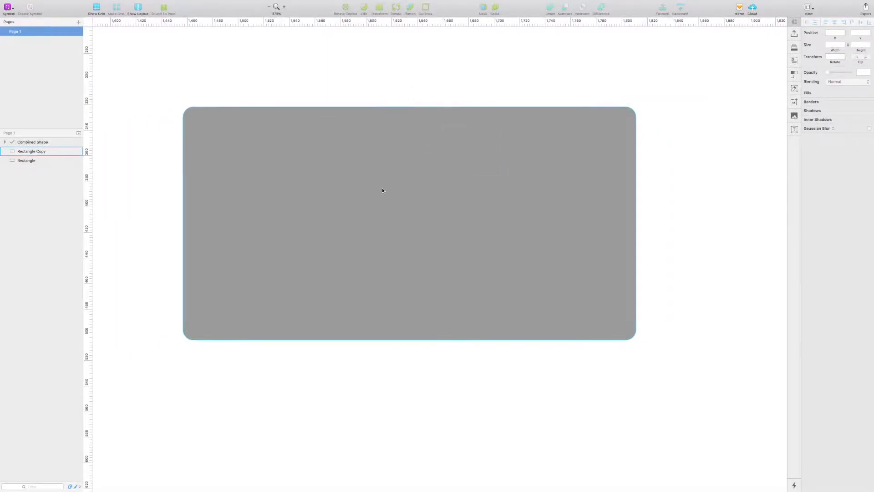
click(466, 264)
click(466, 263)
click(468, 284)
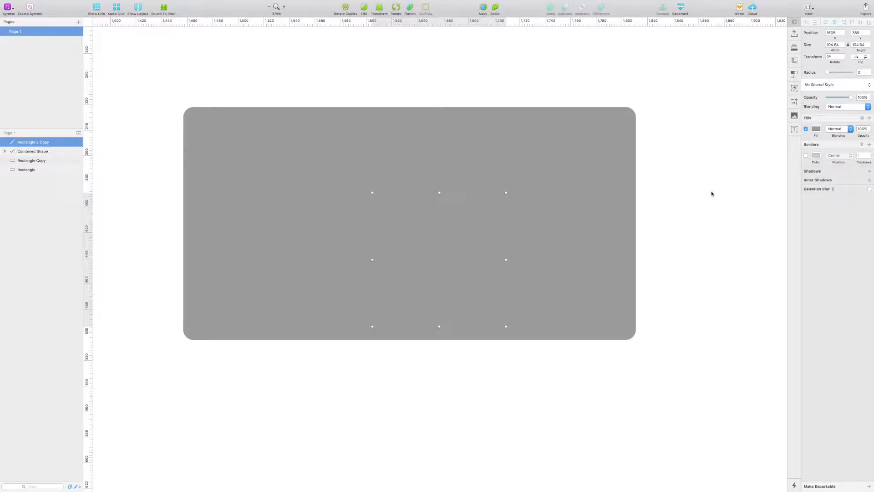
Make the pasted stroke white and center it horizontally and vertically on the second button.
drag(450, 241, 413, 224)
shift+click(464, 135)
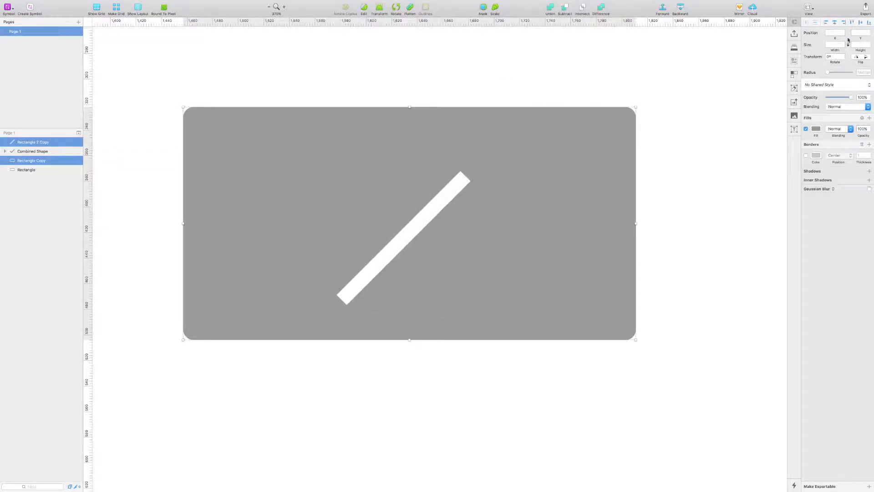
click(834, 23)
click(860, 22)
click(527, 91)
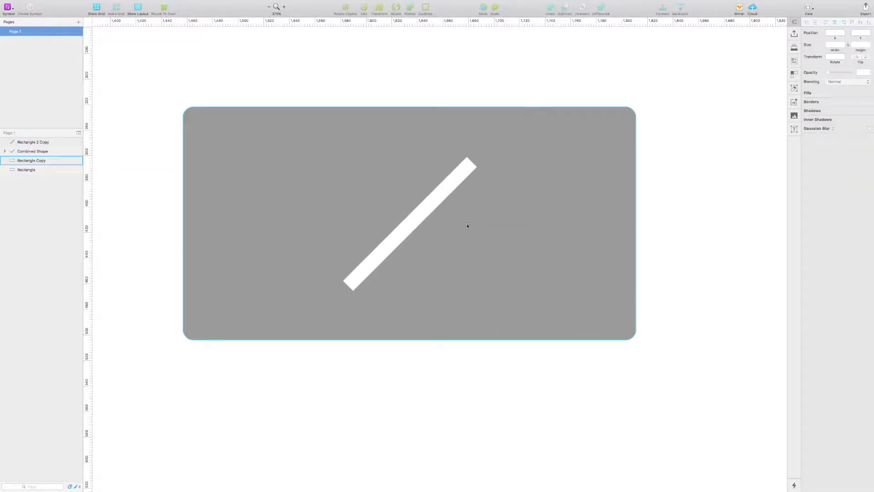
Duplicate the centered diagonal stroke and flip the copy horizontally to form a cross.
click(448, 187)
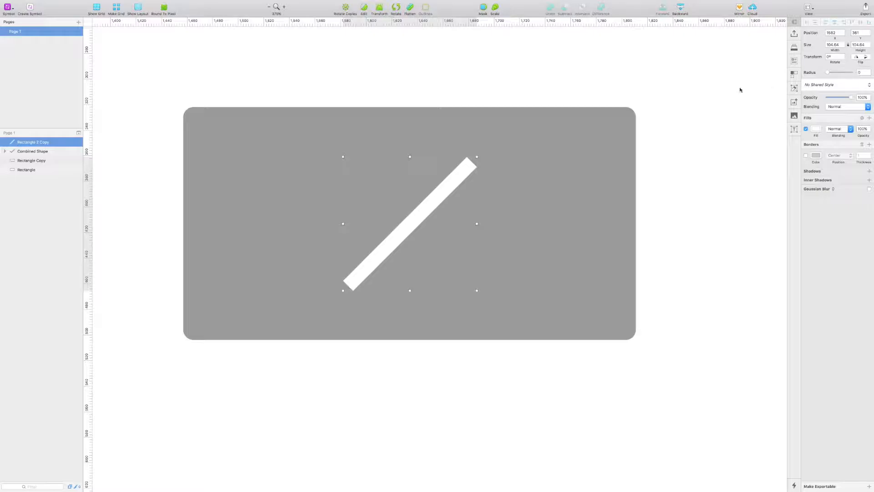
key(ctrl+d)
click(856, 57)
scroll(460, 80, up, 1)
click(459, 80)
Combine the two crossing strokes into one shape with Union.
click(451, 189)
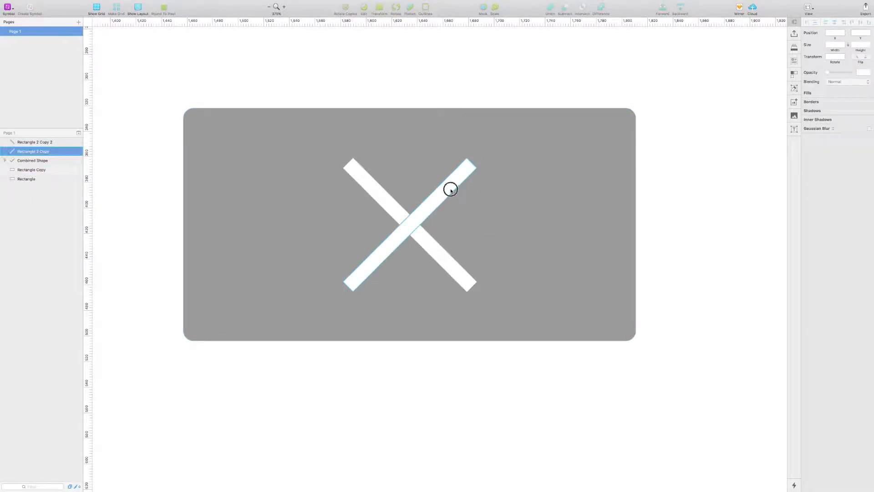
shift+click(360, 179)
click(550, 8)
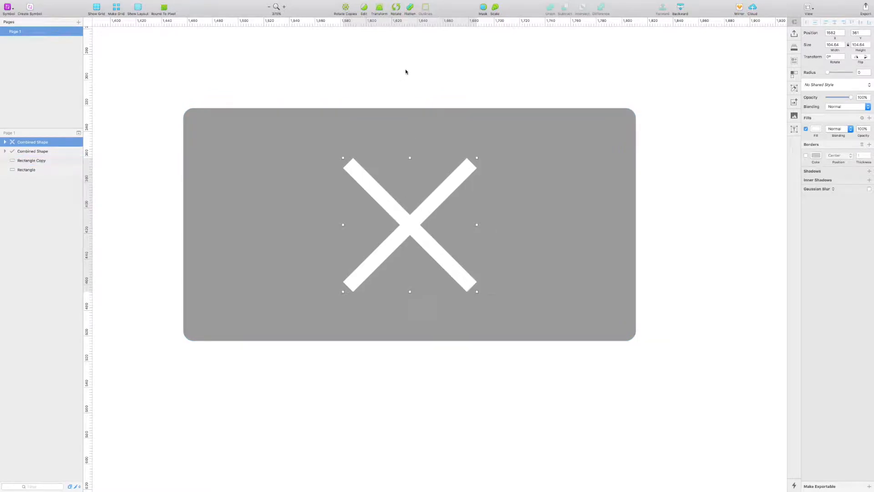
Examine the check mark and cross buttons side by side.
scroll(405, 73, down, 5)
scroll(429, 110, left, 5)
scroll(429, 110, up, 1)
scroll(429, 110, left, 3)
scroll(428, 110, up, 1)
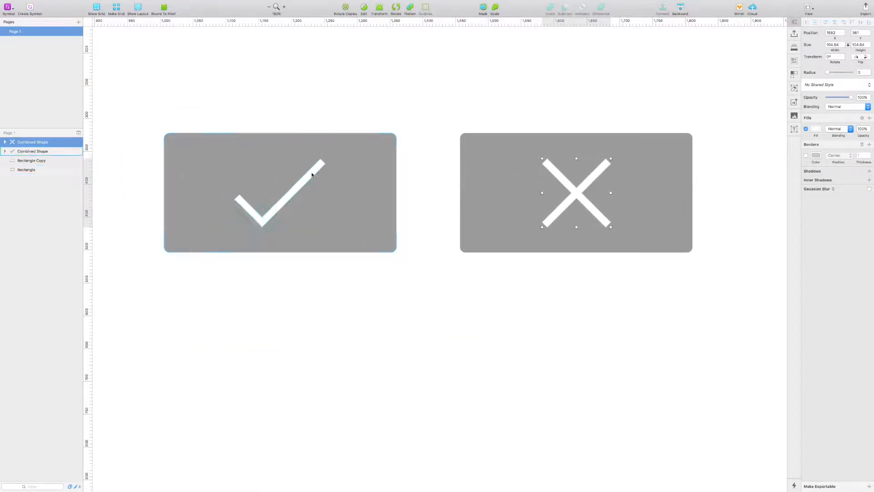
scroll(593, 166, up, 1)
scroll(594, 167, right, 1)
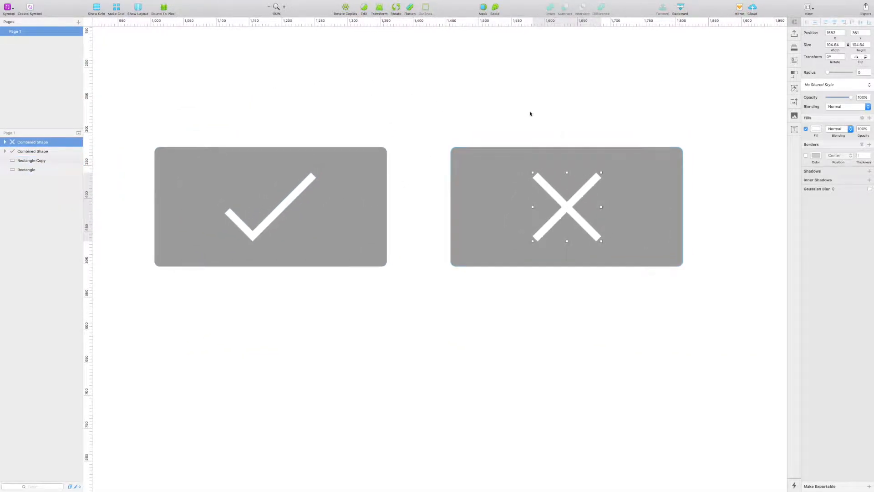
click(425, 197)
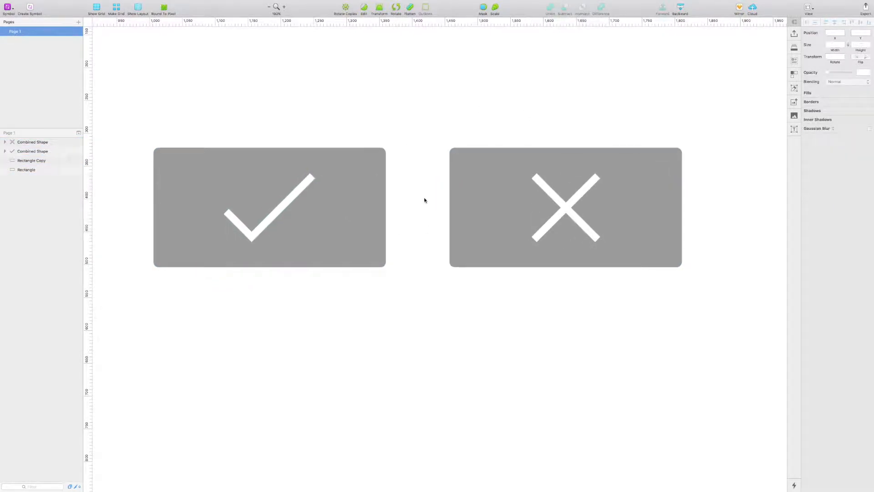
drag(437, 197, 438, 207)
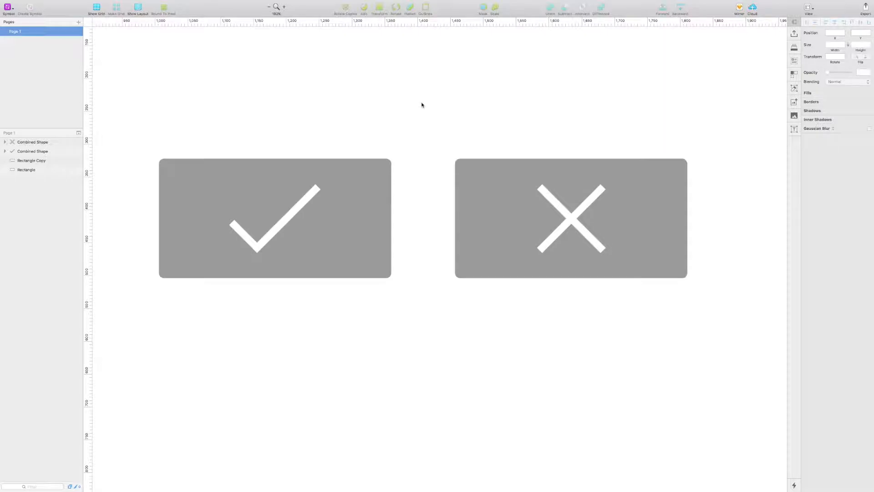
drag(419, 104, 417, 111)
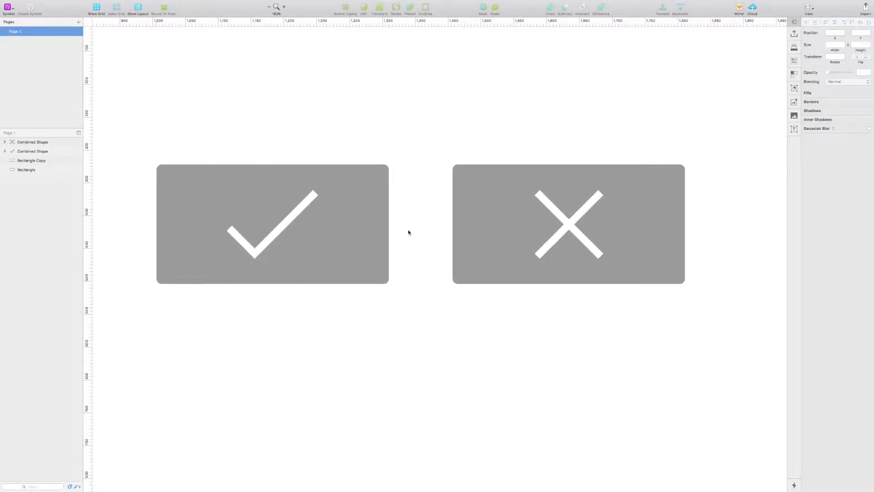
Try the bright green global color on the check mark button's background, and fill it with the light green global color.
click(366, 232)
click(815, 128)
double_click(813, 225)
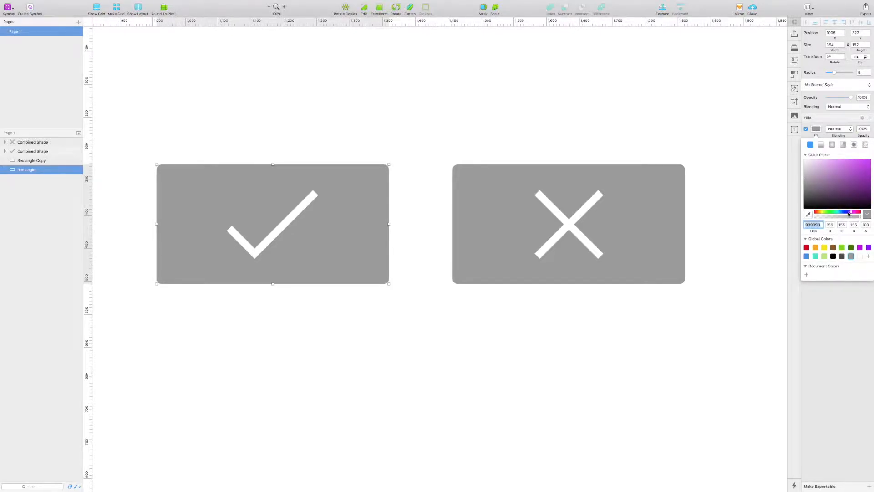
click(805, 155)
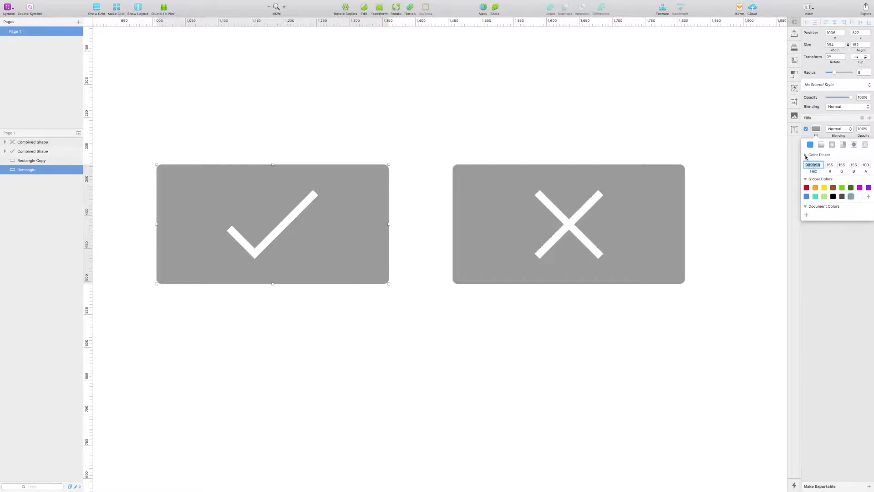
click(805, 155)
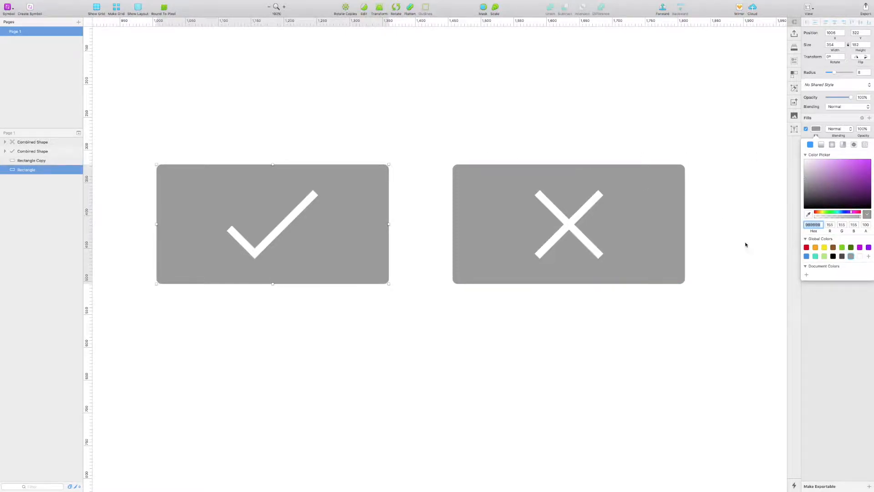
click(843, 247)
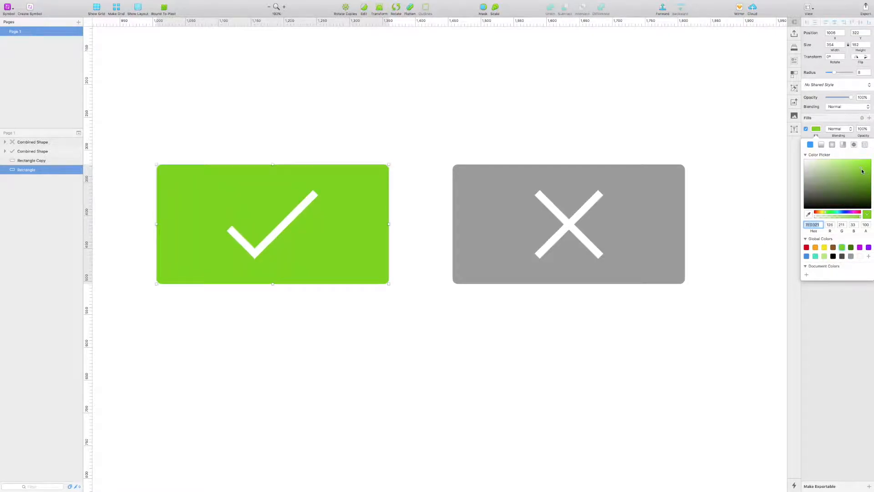
click(825, 257)
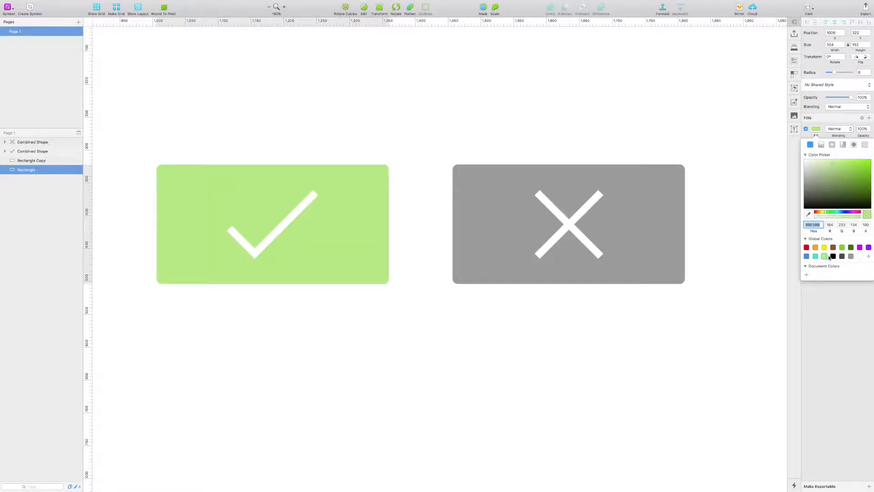
Apply the dark green global color to the check mark button, soften it to about RGB 181, 228, 126, and save it to the document colors.
click(851, 248)
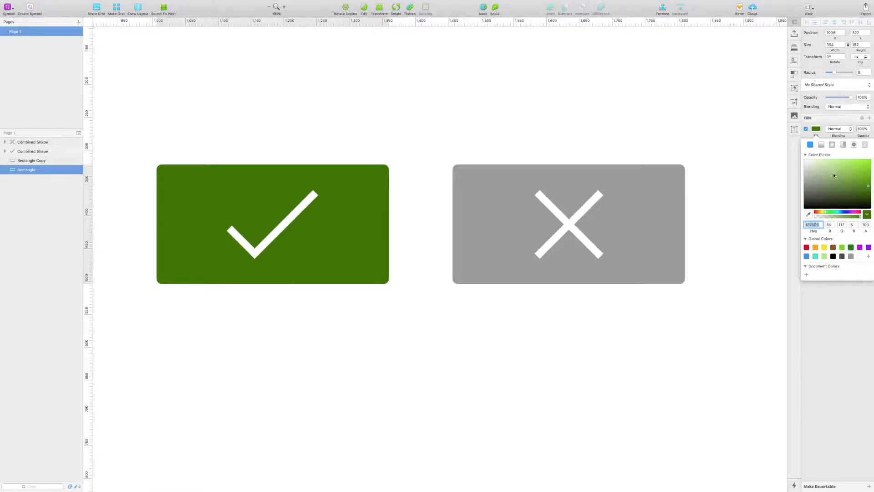
drag(851, 173, 831, 167)
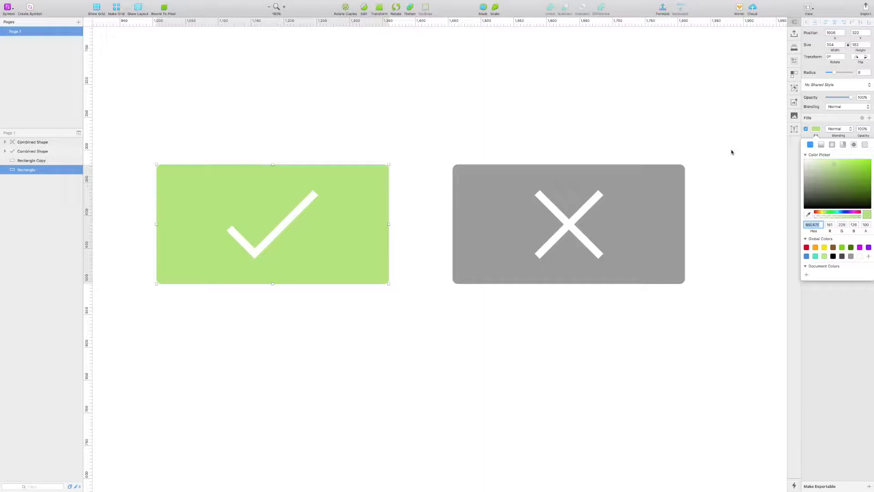
click(807, 276)
Fill the cross button's background with the red global color and soften it to about RGB 225, 91, 107.
click(640, 252)
click(806, 248)
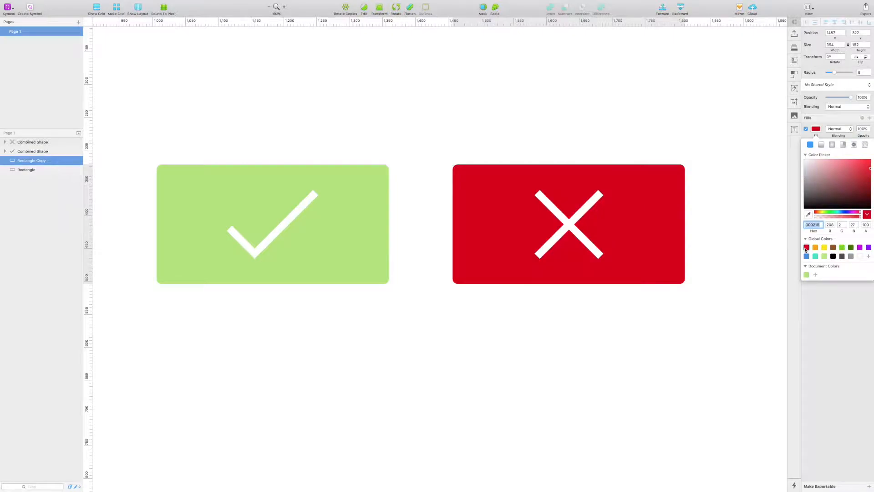
drag(865, 168, 844, 167)
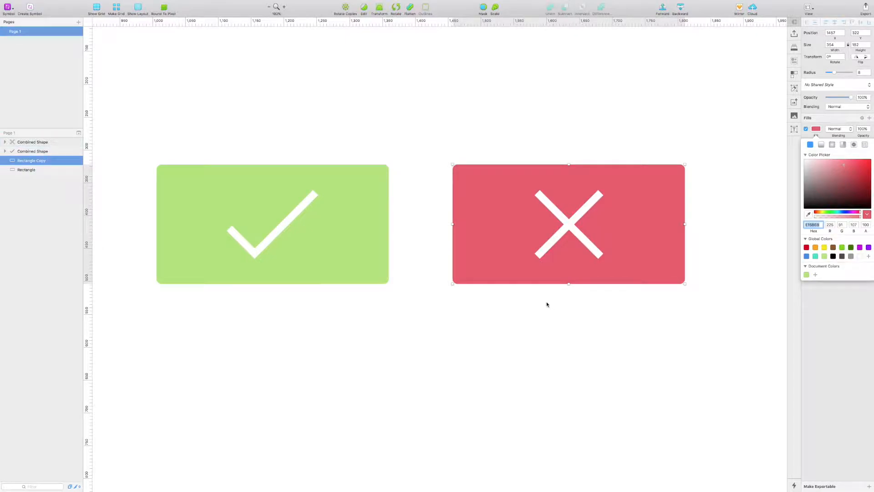
Save the cross button's softened red to the global colors and deselect the button.
click(868, 256)
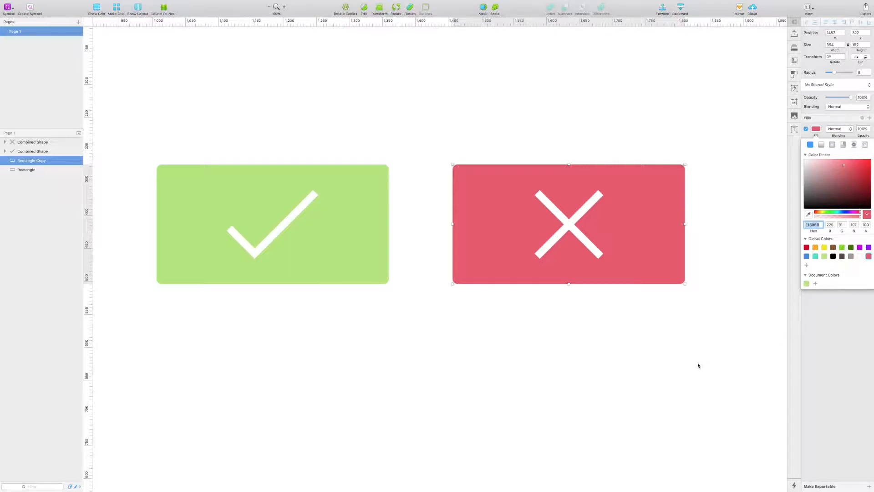
click(669, 369)
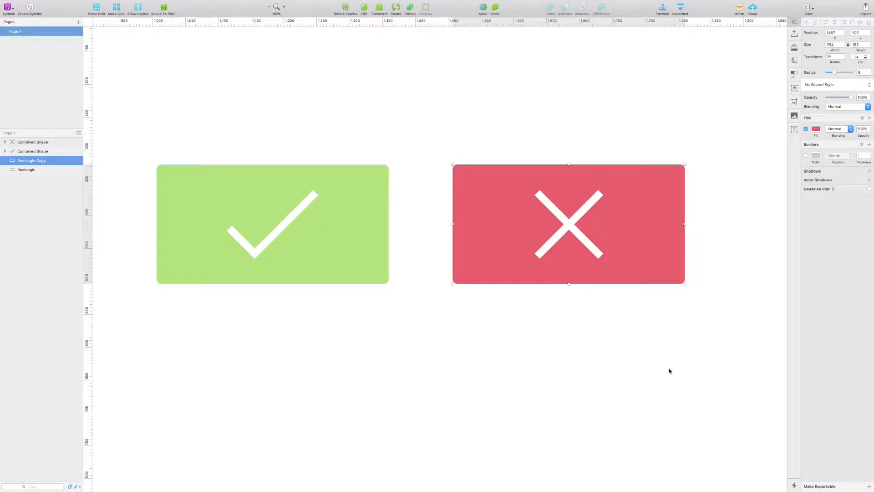
click(669, 369)
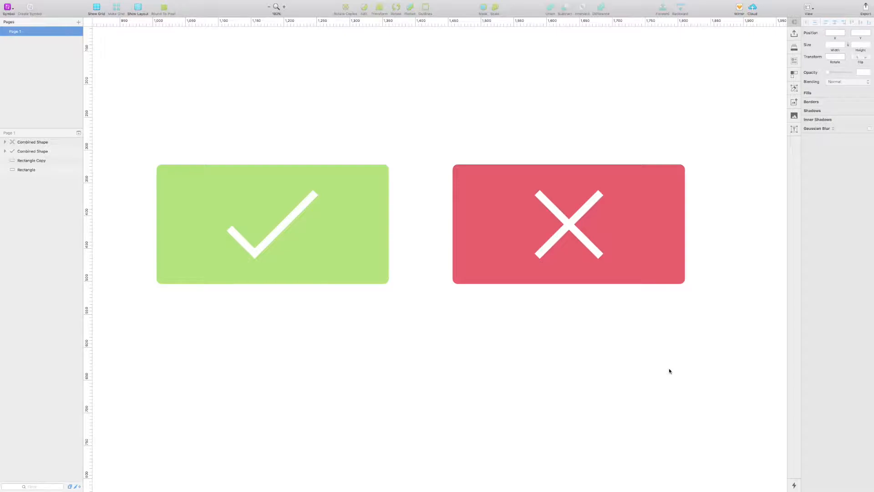
Create a new document and draw a rectangle about 525 × 314 in it.
key(super+n)
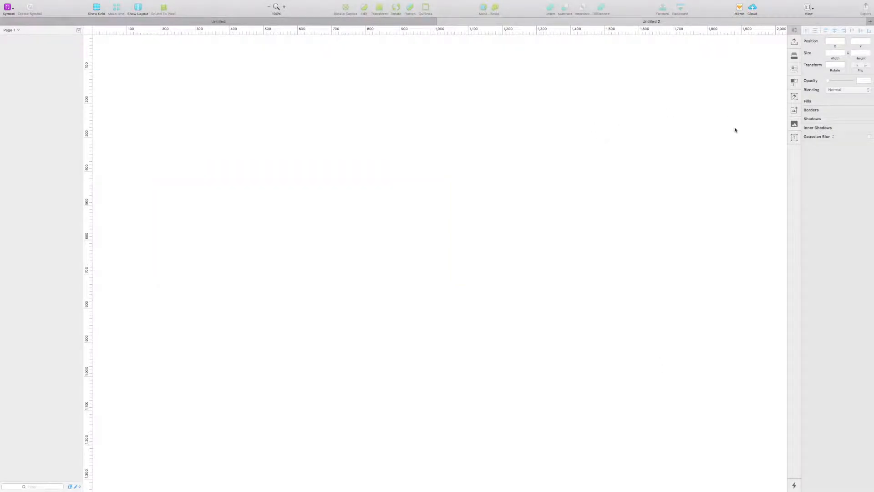
key(r)
drag(433, 125, 613, 232)
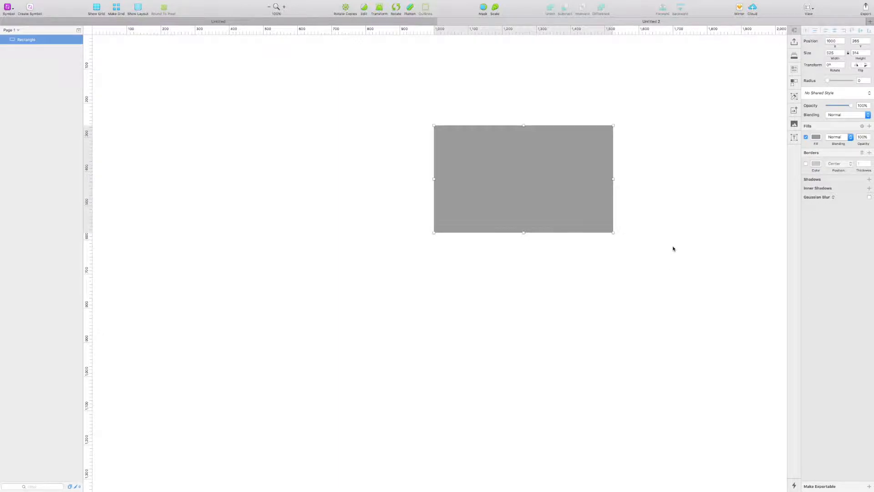
Remove the softened red from the global colors through the new rectangle's fill settings.
click(815, 137)
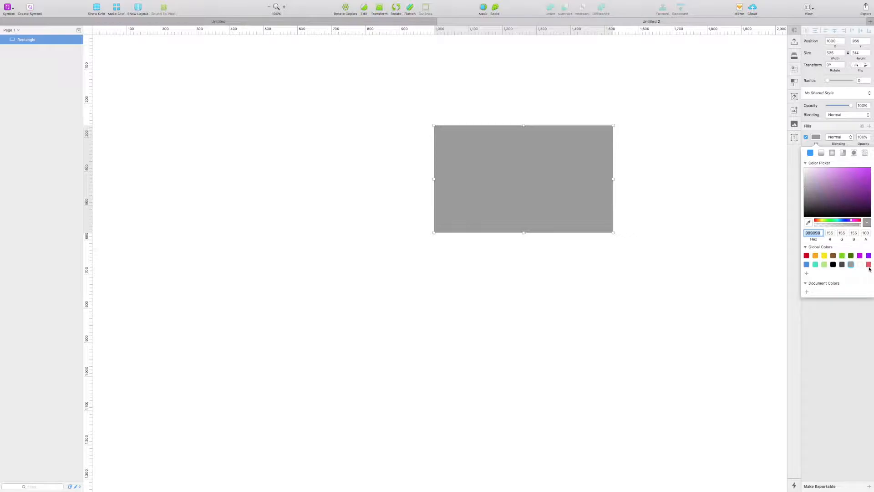
drag(869, 265, 688, 257)
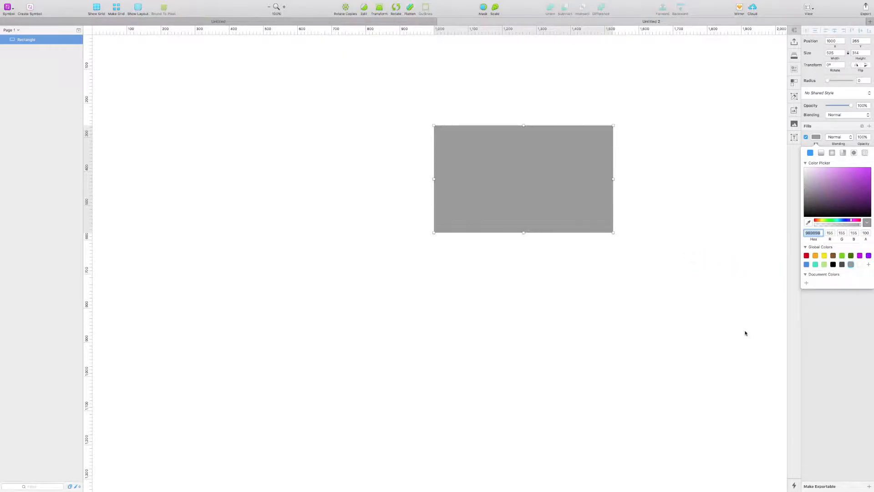
click(816, 137)
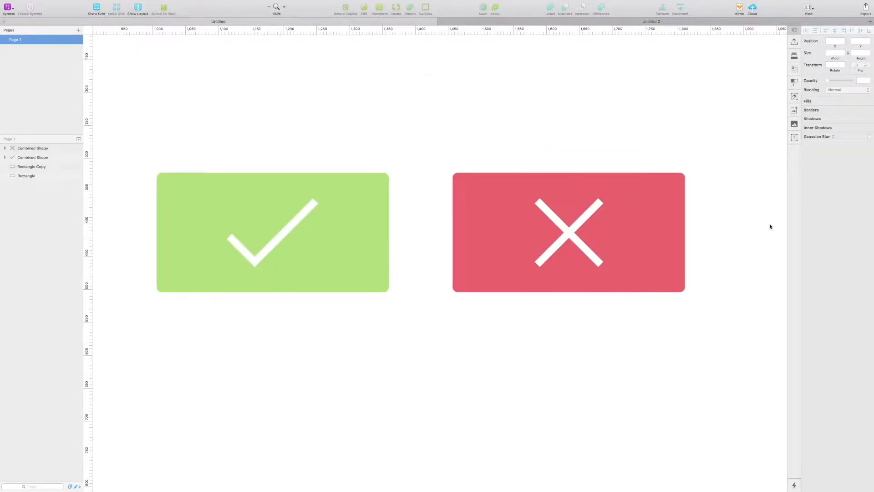
Return to the buttons document and save the cross button's red fill to the document colors.
click(675, 222)
click(815, 136)
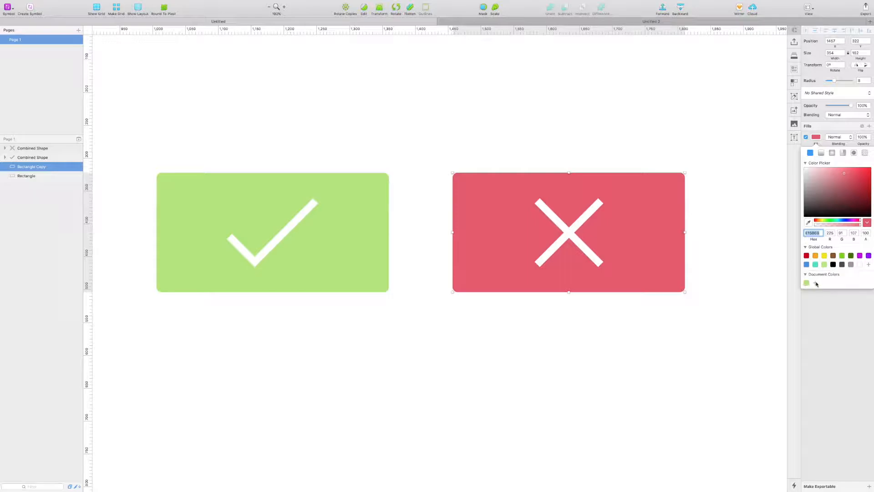
click(703, 328)
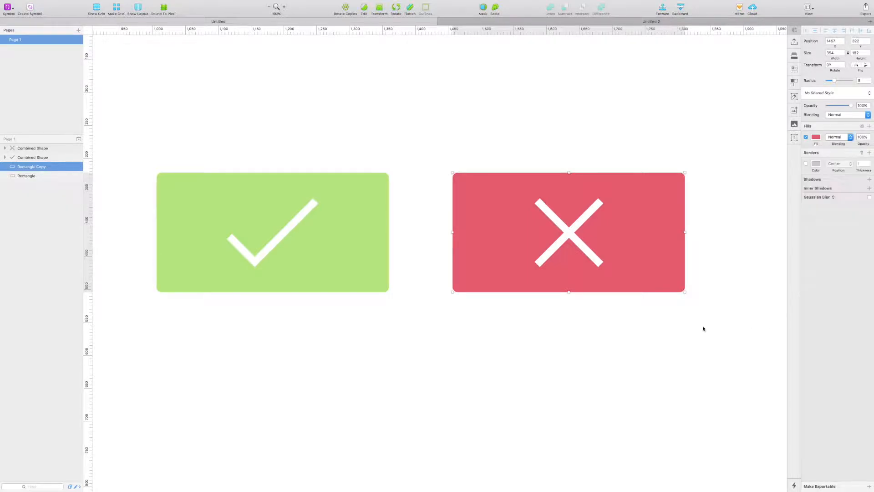
click(672, 331)
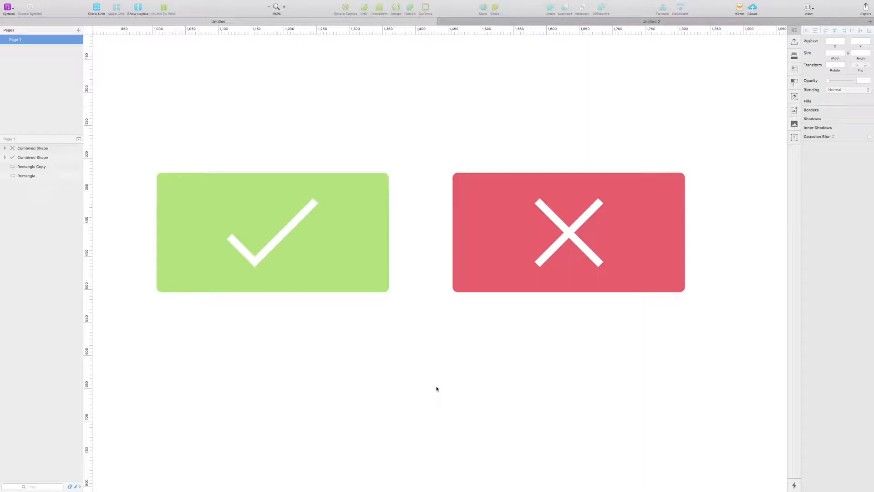
Check the saved document colors in the check mark button's fill settings.
click(374, 278)
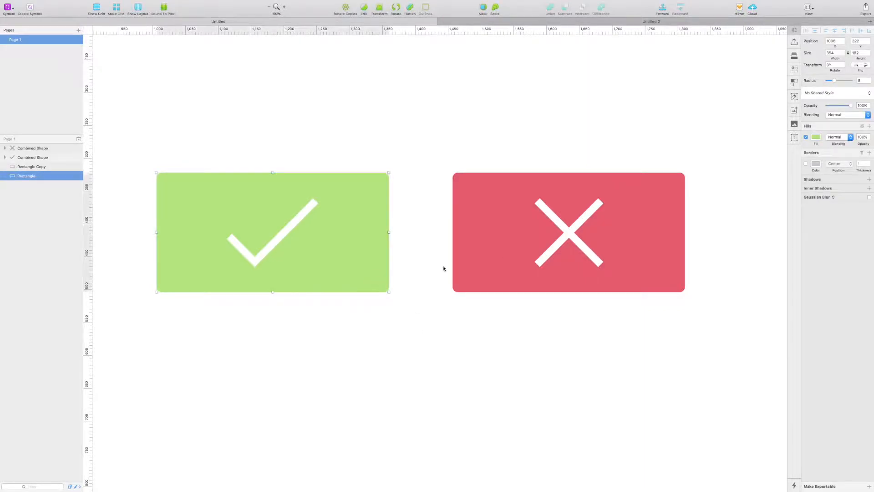
click(816, 136)
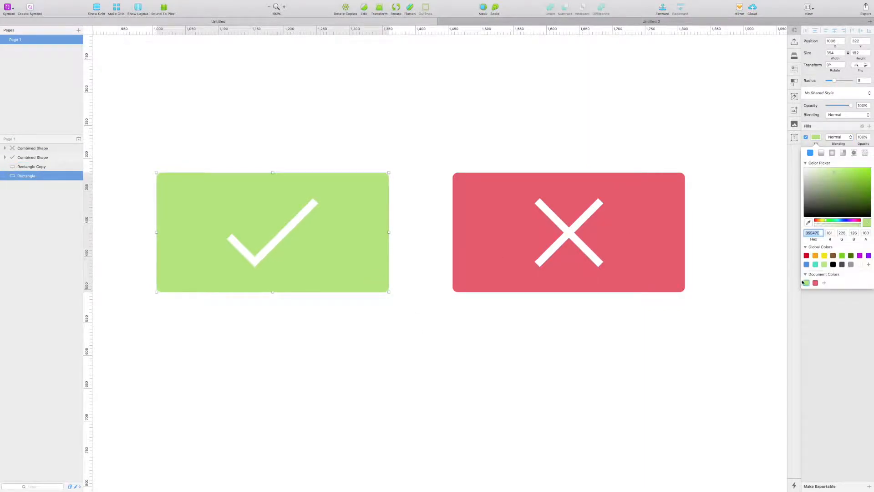
click(653, 347)
click(420, 349)
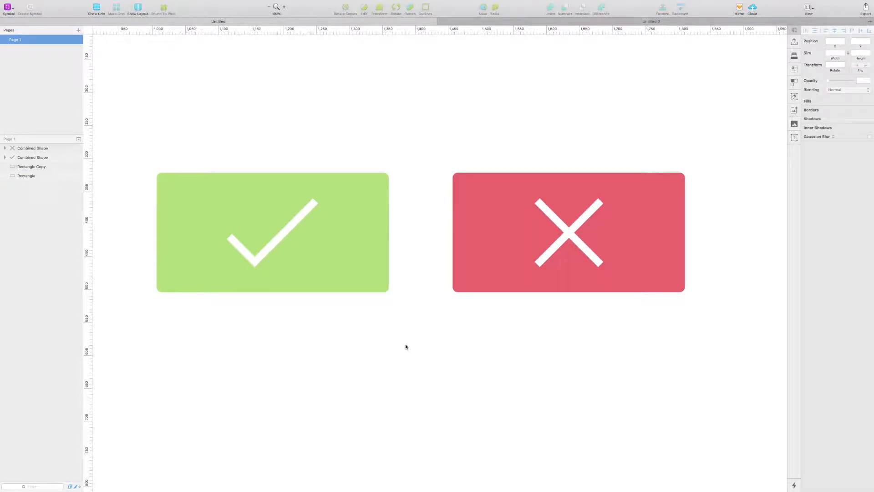
Group the check mark with its green background, and group the cross with its red background.
drag(209, 152, 322, 368)
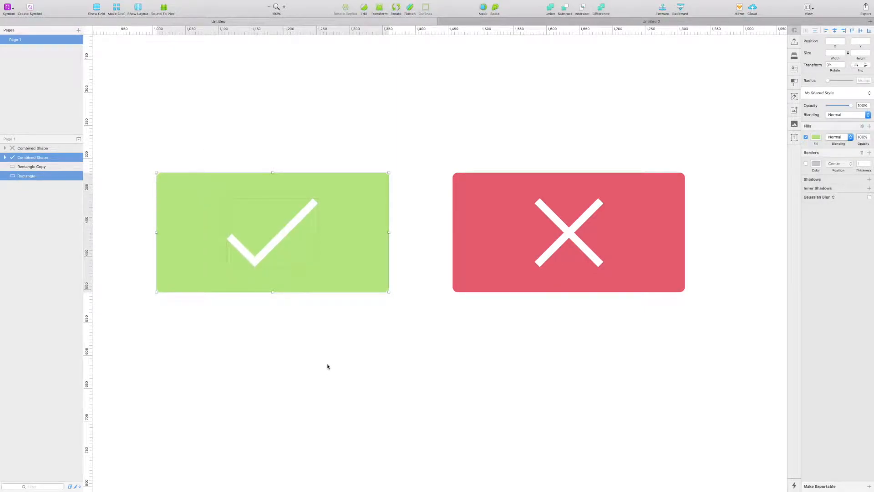
key(super+g)
drag(466, 142, 642, 332)
key(super+g)
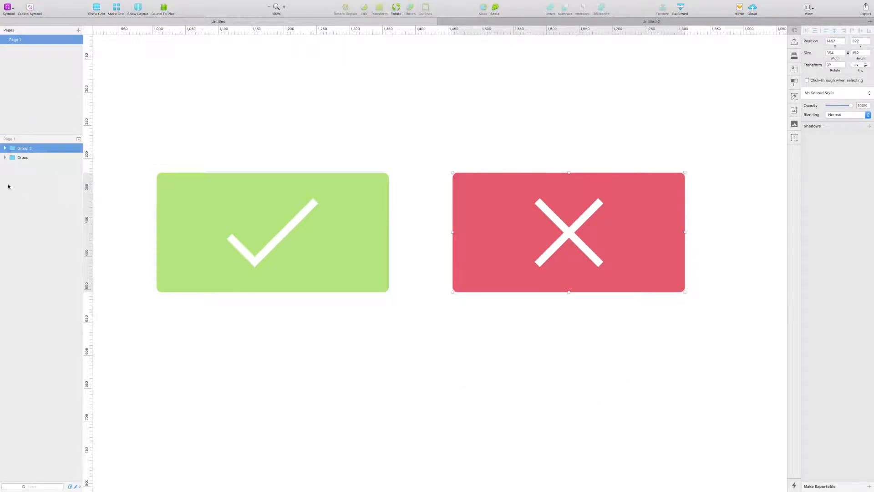
Rename the green button's group "checkmark".
click(50, 157)
double_click(23, 158)
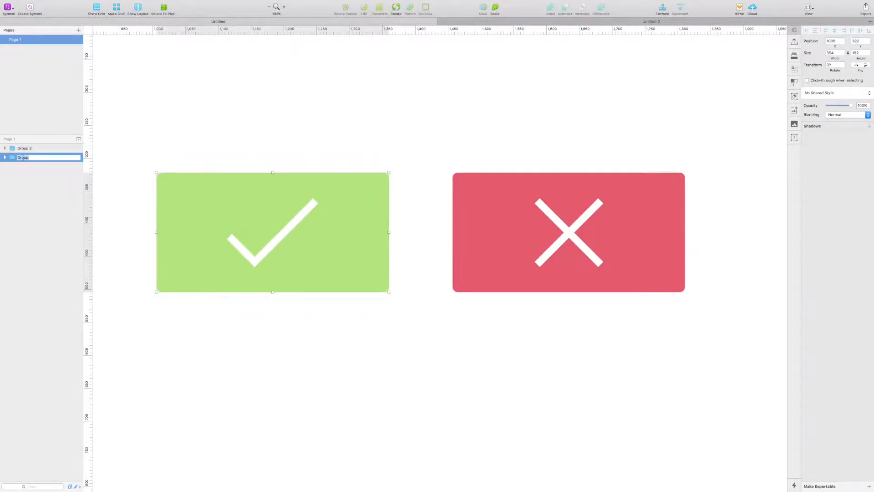
text(checkmar)
key(Return)
double_click(53, 158)
key(Right)
text(k)
key(Return)
Rename the red button's group "delete" and deselect it.
click(28, 149)
double_click(29, 149)
text(delete)
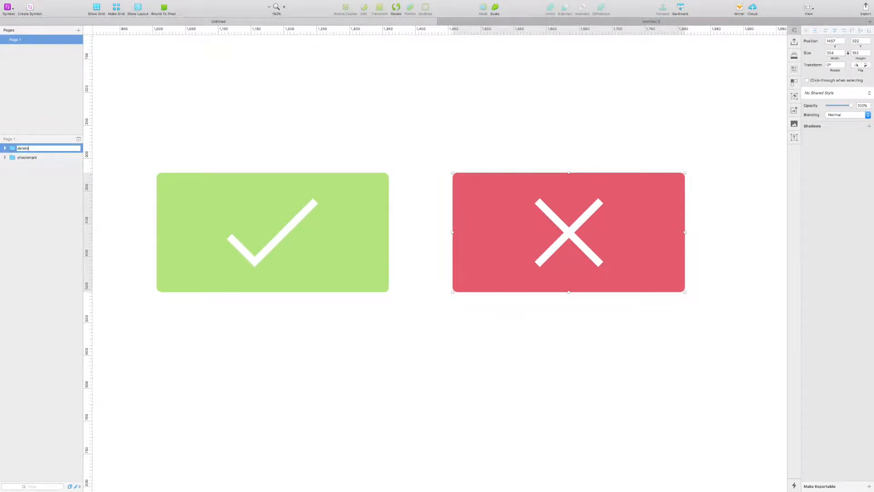
key(Return)
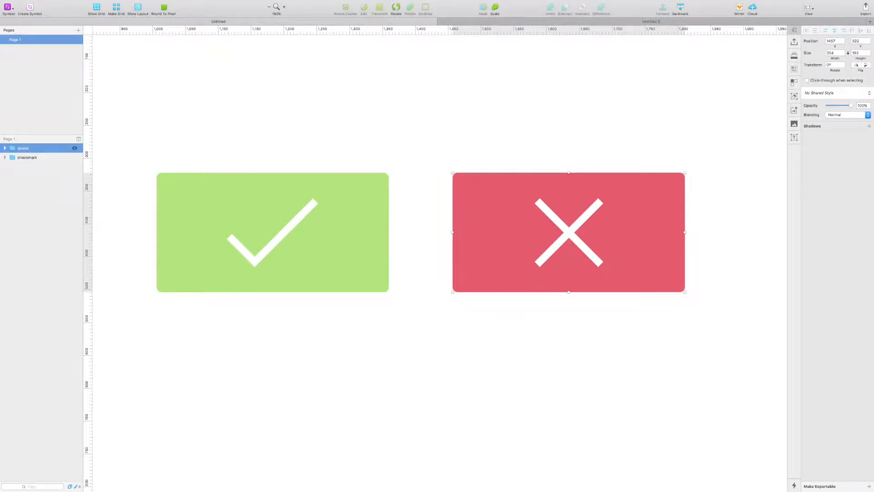
click(349, 391)
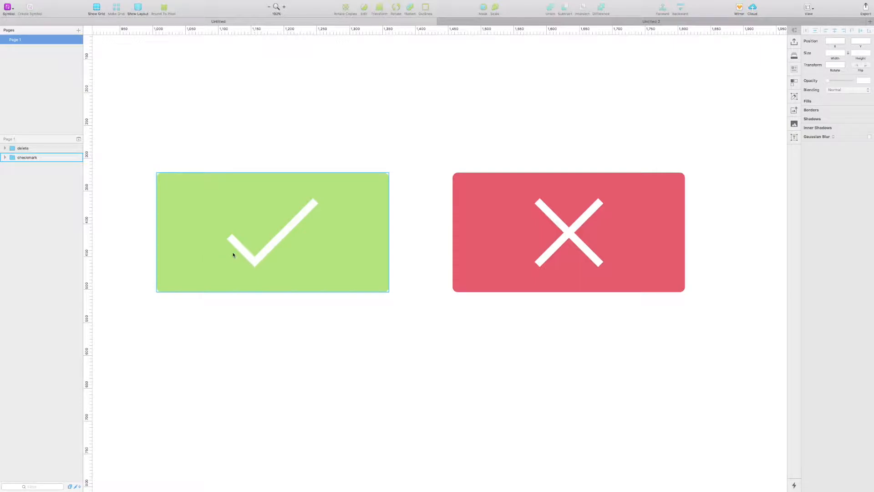
Inspect the layers inside the checkmark group, including the check mark's Combined Shape.
click(5, 157)
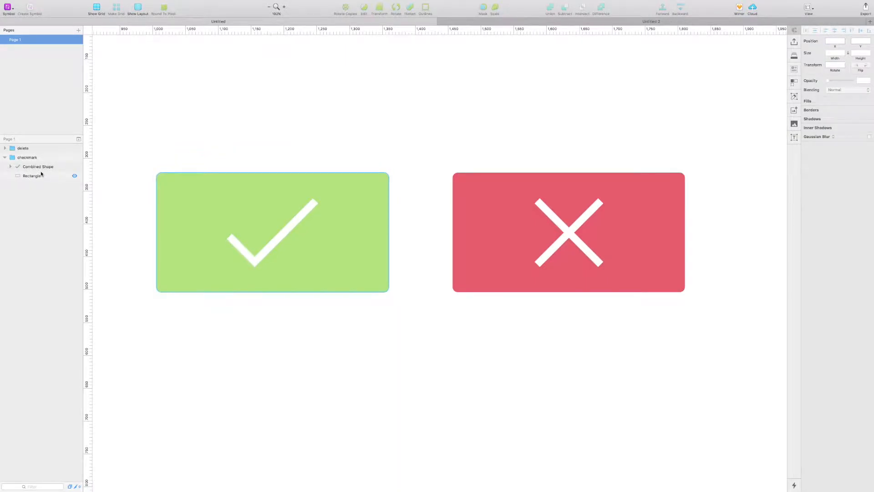
click(5, 157)
click(303, 231)
double_click(288, 232)
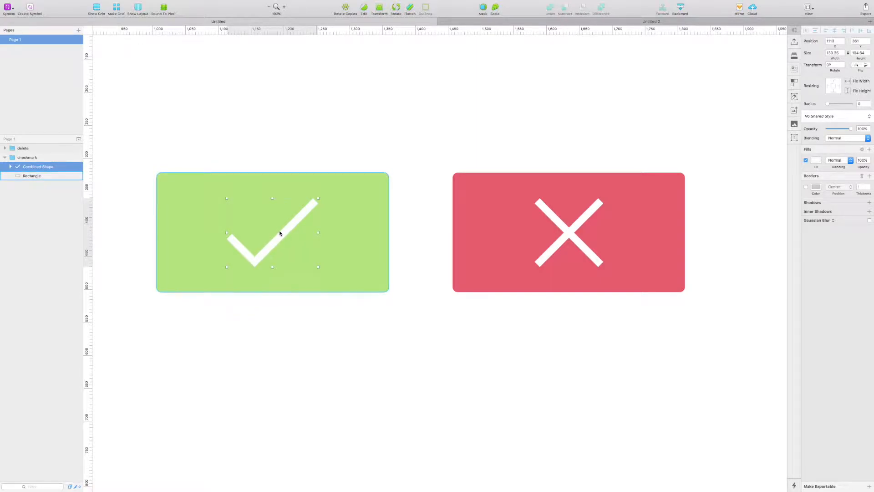
click(294, 156)
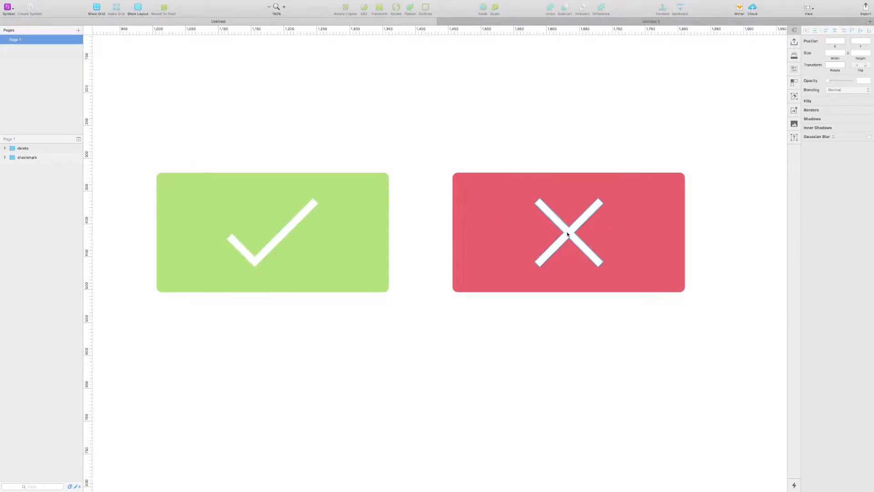
Try shifting the check mark's long stroke to the right inside its Combined Shape, and move it back.
click(302, 217)
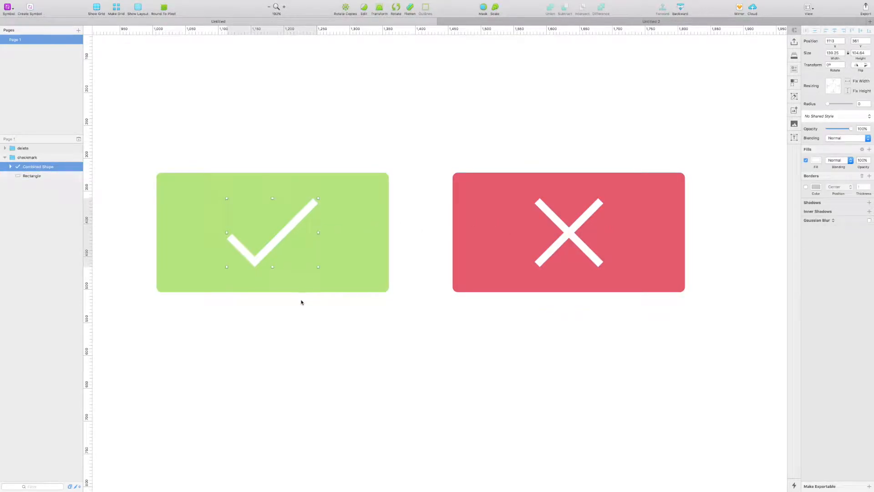
double_click(264, 250)
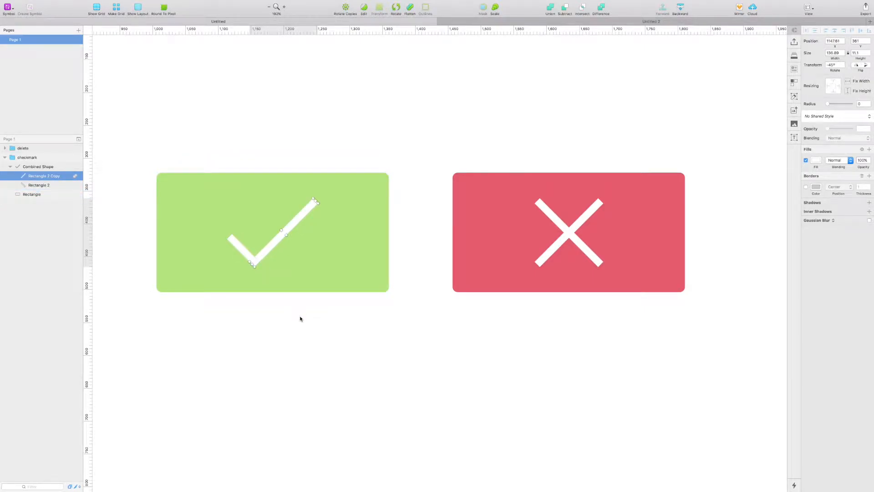
key(shift+Right)
key(shift+Right)
key(shift+Right)
key(shift+Left)
key(shift+Left)
key(shift+Left)
click(300, 318)
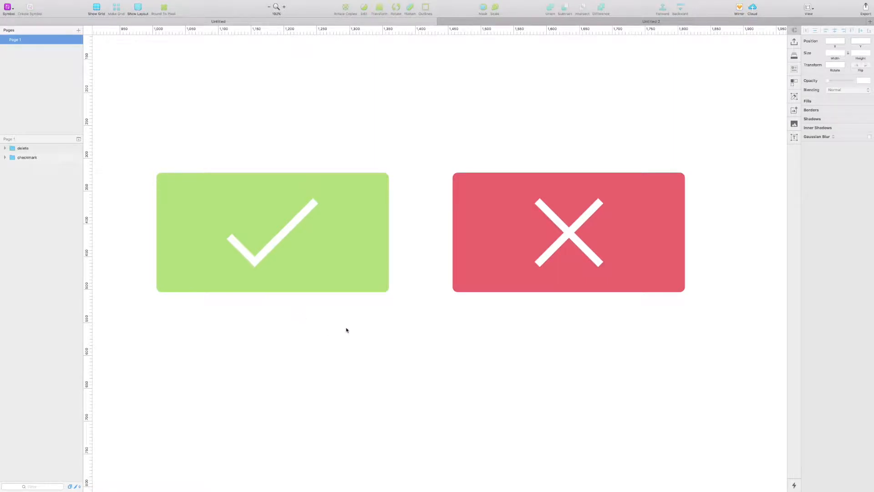
Draw an artboard about 1573 × 693 around both buttons.
click(363, 289)
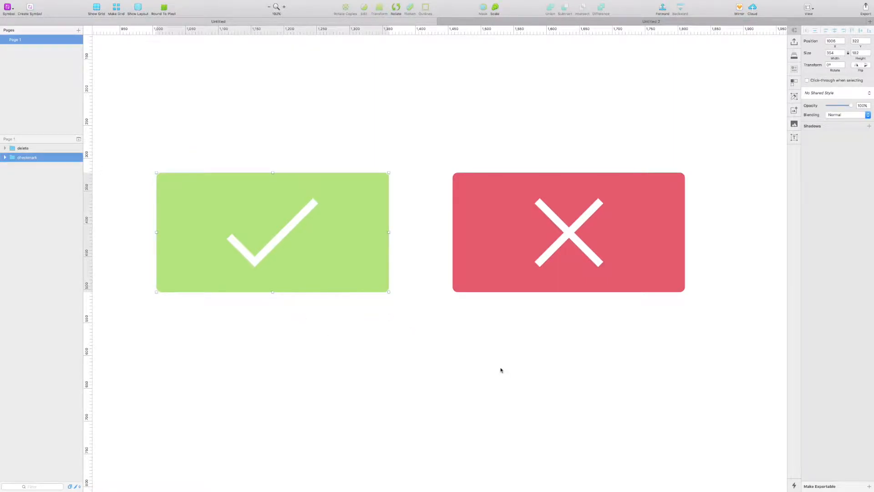
scroll(500, 368, down, 10)
scroll(513, 384, down, 2)
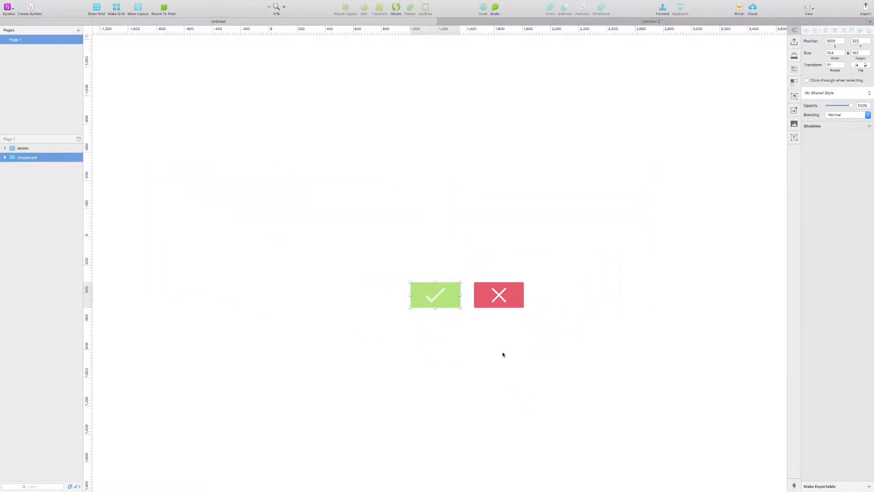
click(392, 285)
key(a)
drag(361, 251, 582, 349)
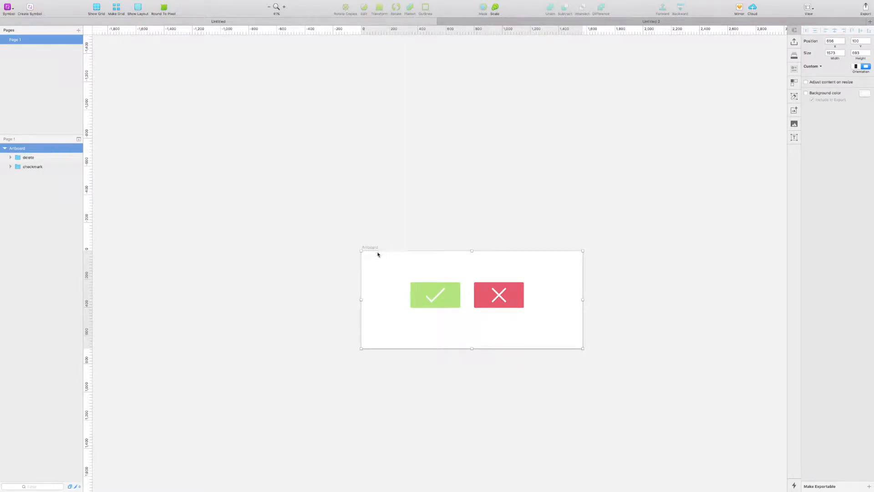
Add a shadow to the checkmark group with a Y offset of 4 and a blur of 15.
click(434, 294)
scroll(519, 324, up, 10)
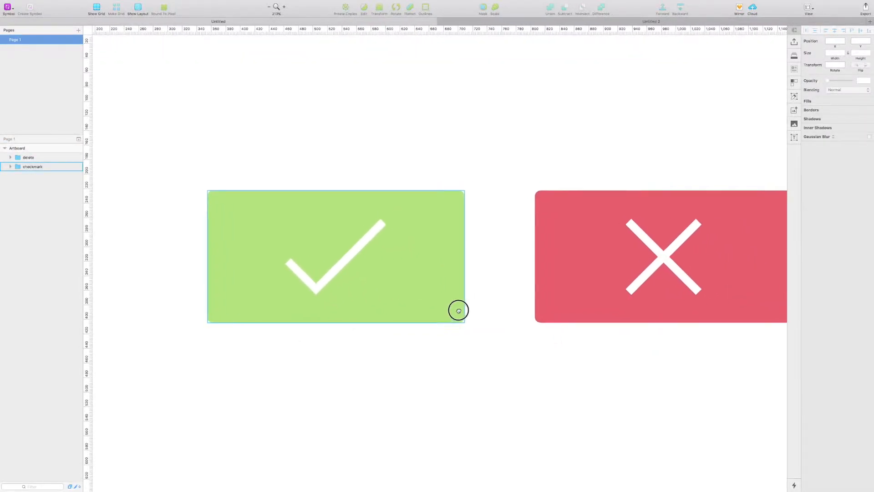
click(476, 290)
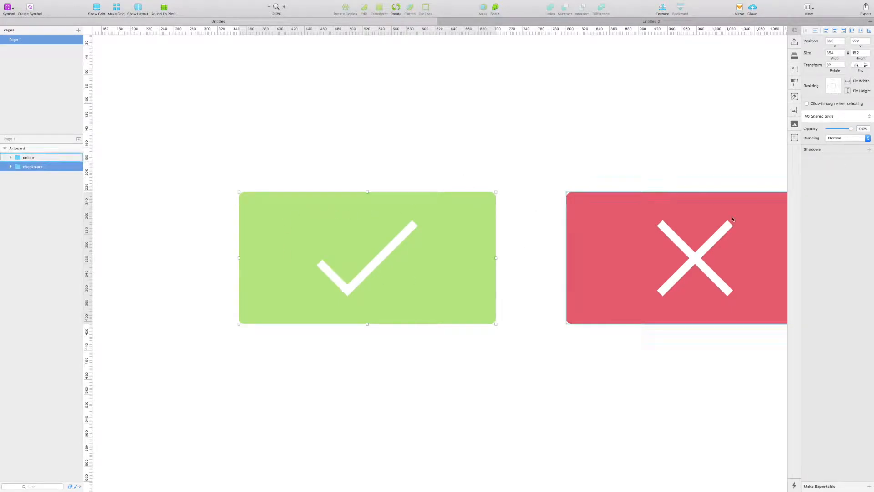
click(827, 151)
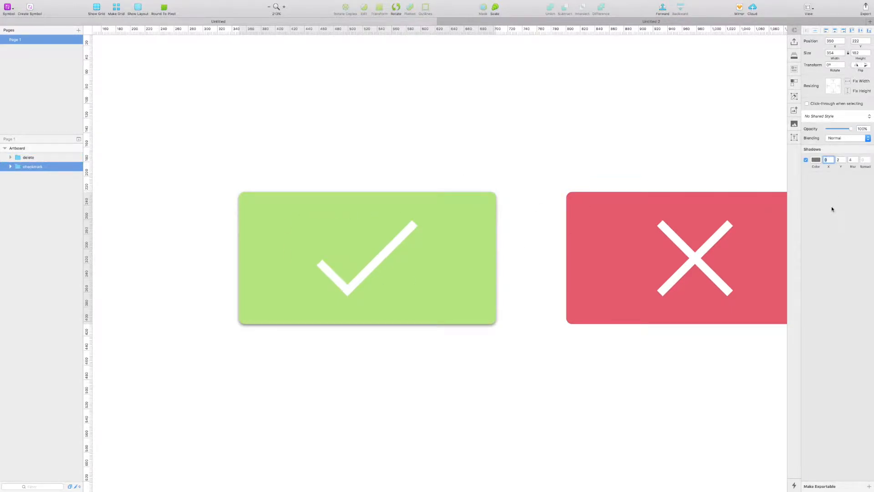
drag(856, 159, 856, 159)
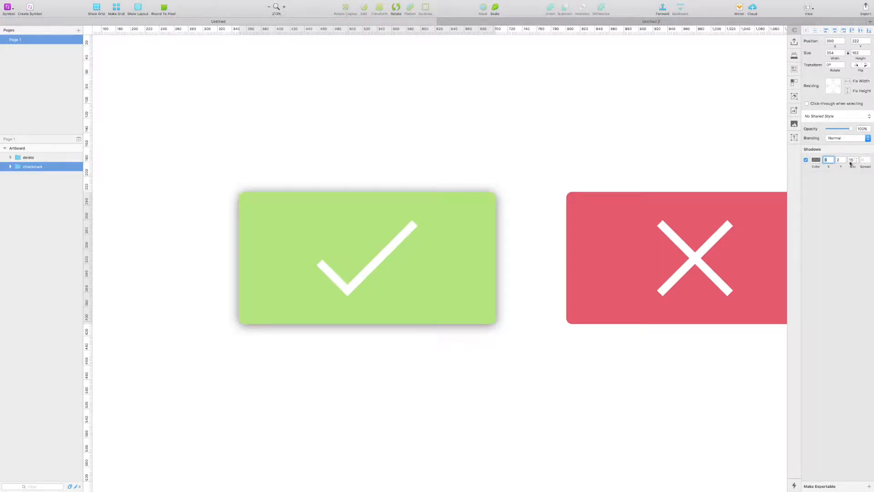
click(844, 159)
click(844, 158)
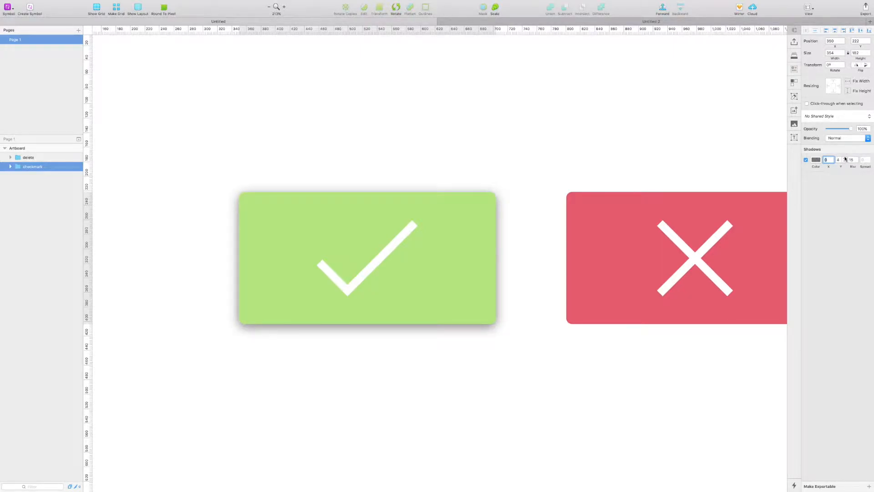
Set the alpha of the checkmark group's shadow color to 25 and deselect the group.
click(816, 160)
click(865, 257)
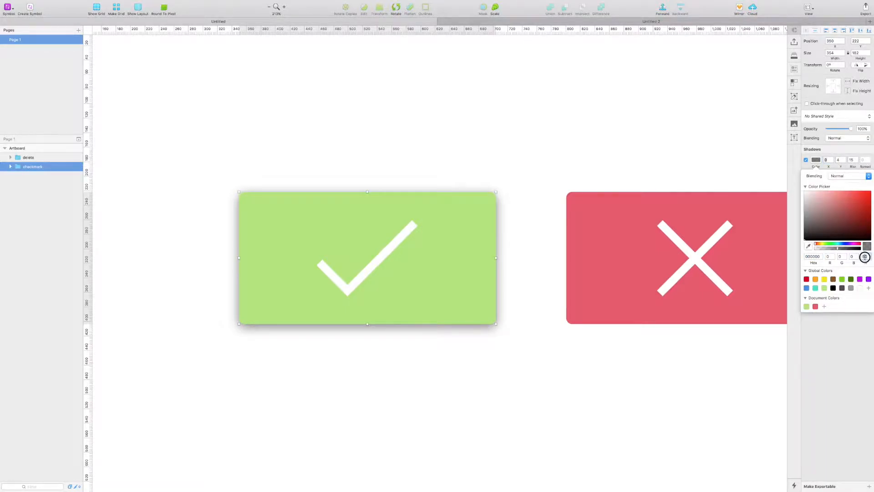
text(25)
key(Return)
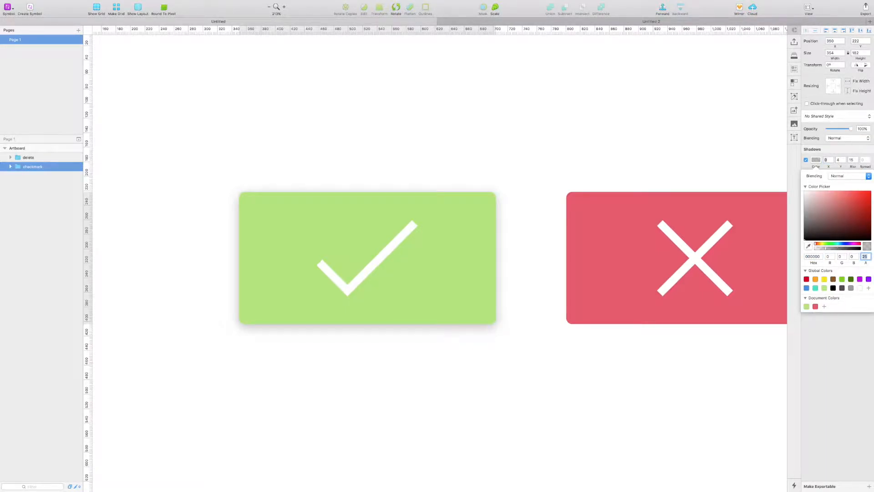
click(612, 178)
scroll(589, 170, down, 5)
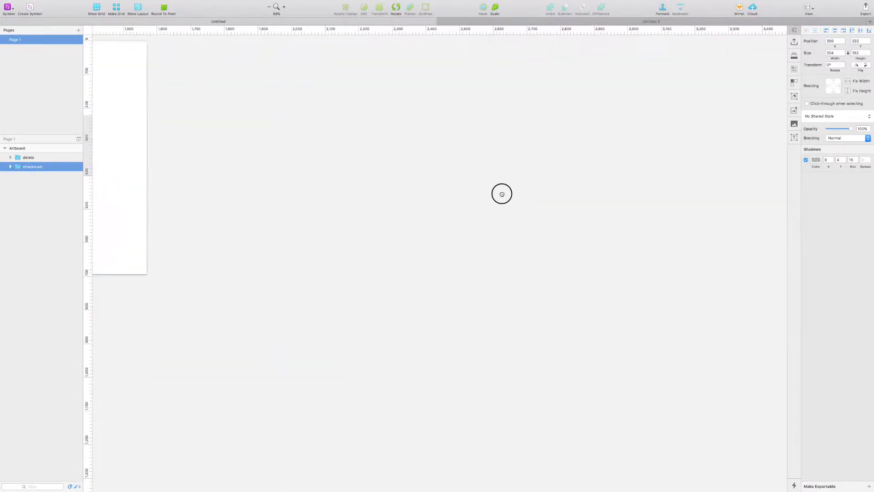
scroll(749, 238, up, 4)
scroll(749, 238, left, 7)
click(552, 91)
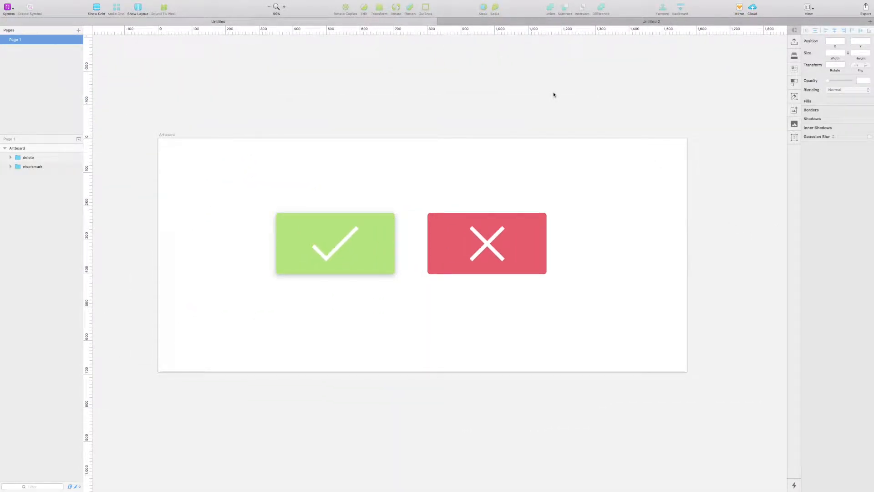
Set the alpha of the checkmark group's shadow color to 15 and deselect the group.
click(390, 254)
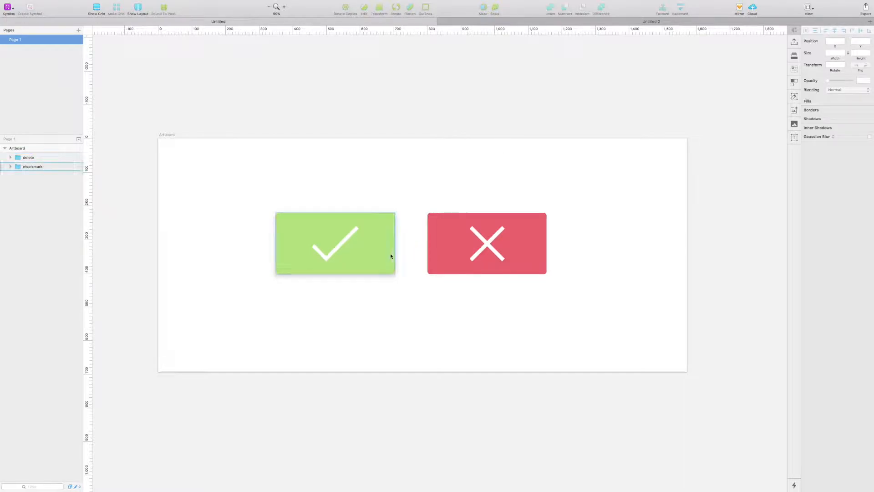
click(817, 162)
click(864, 256)
text(15)
key(Tab)
click(541, 79)
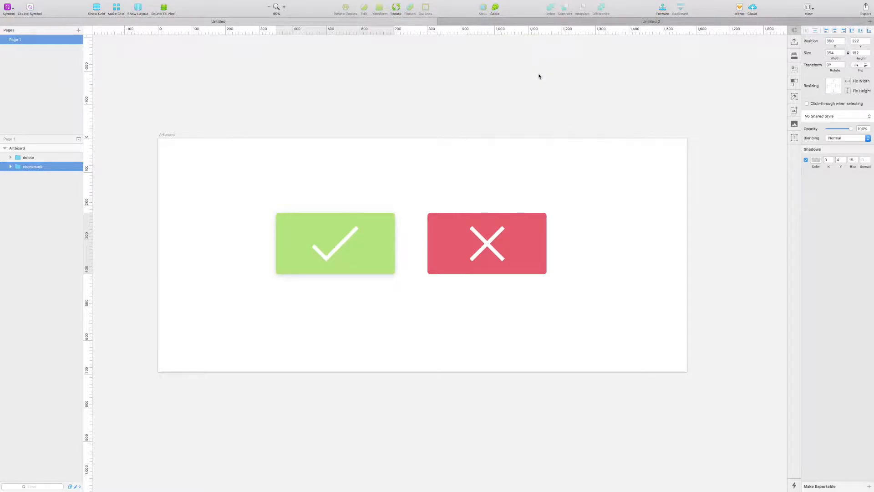
click(558, 107)
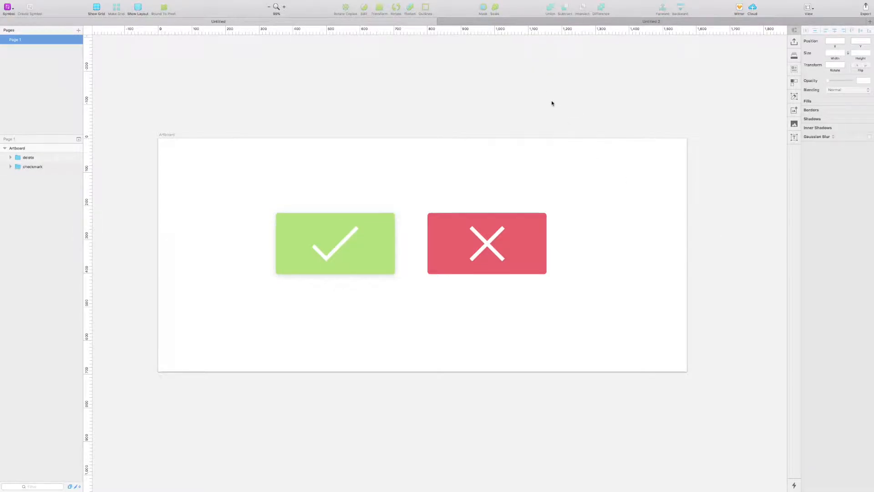
scroll(364, 173, up, 2)
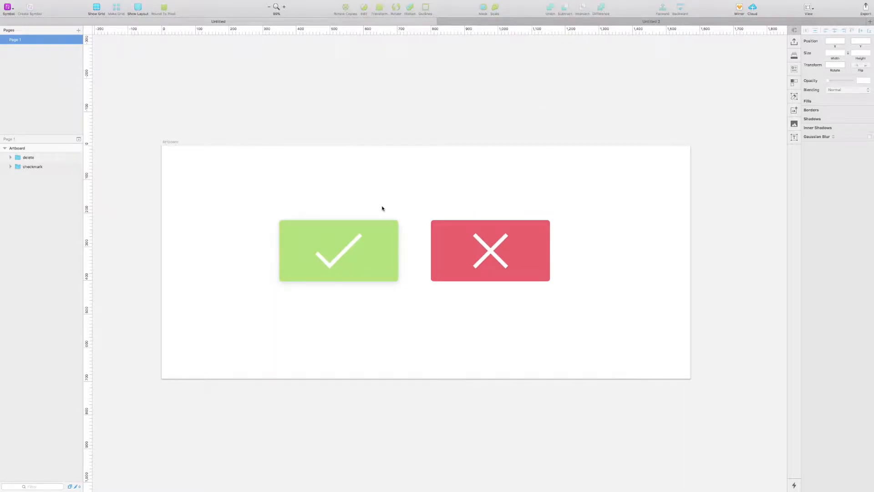
Create a shared style named "button" from the checkmark group.
click(377, 237)
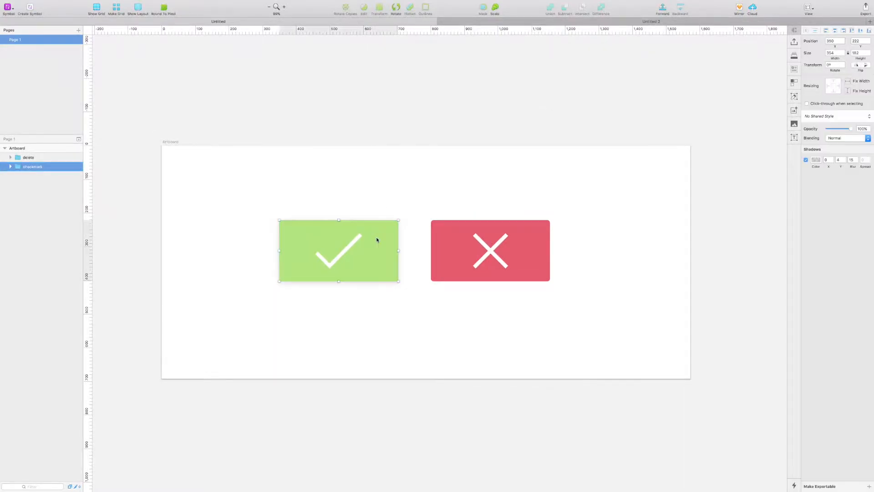
click(811, 119)
click(819, 127)
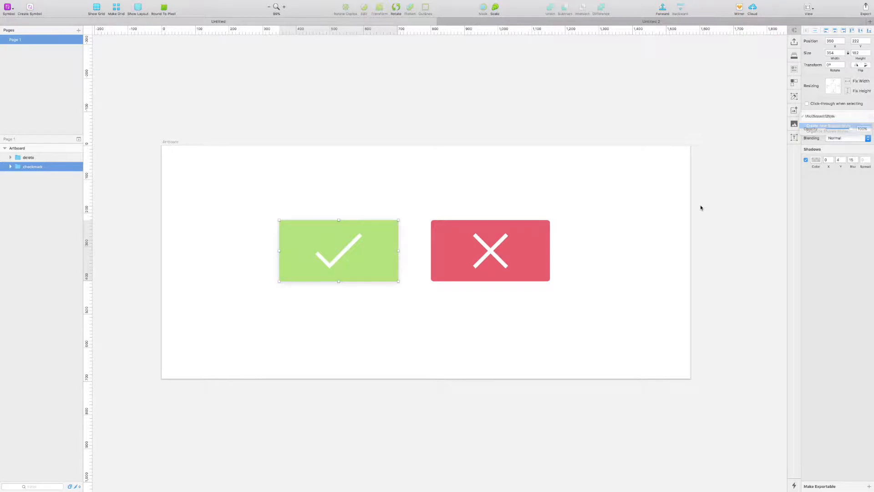
text(button)
key(Return)
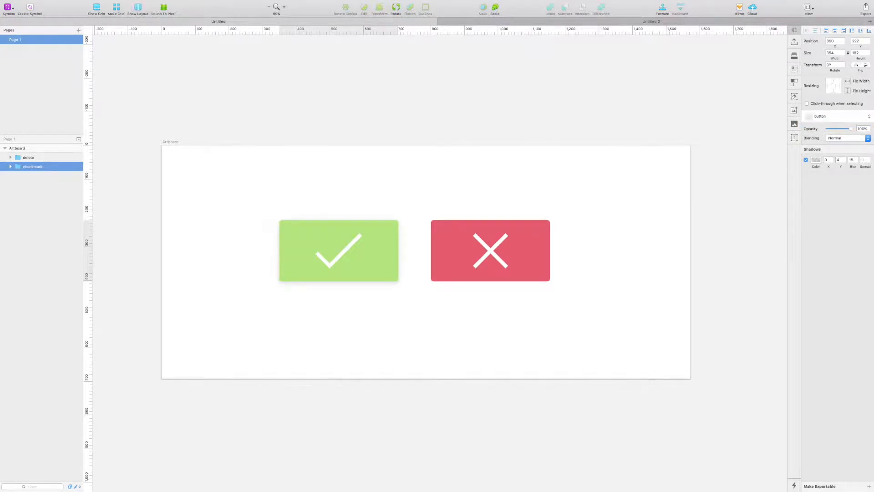
Apply the "button" shared style to the delete group and deselect it.
click(525, 261)
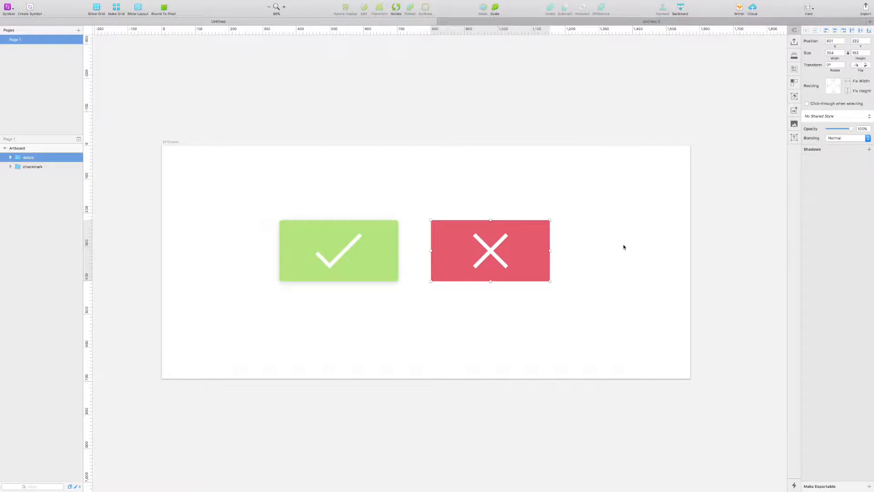
click(816, 116)
click(821, 123)
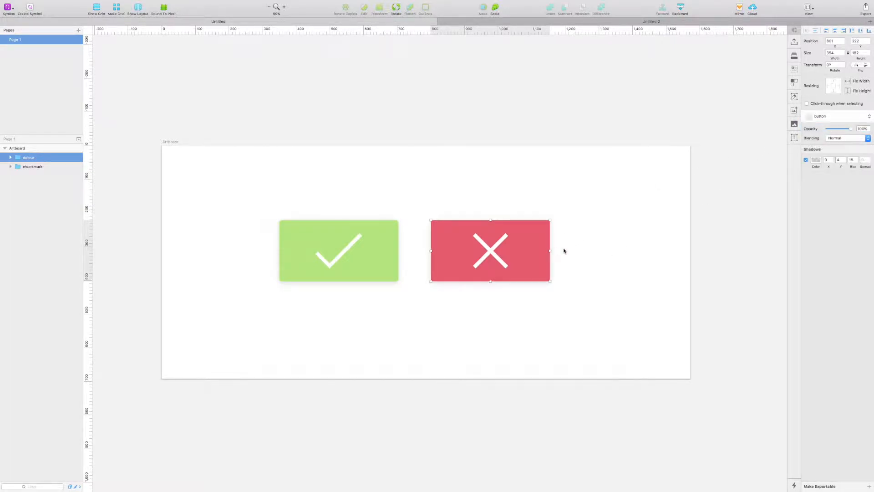
click(593, 250)
scroll(559, 298, right, 2)
scroll(560, 298, up, 1)
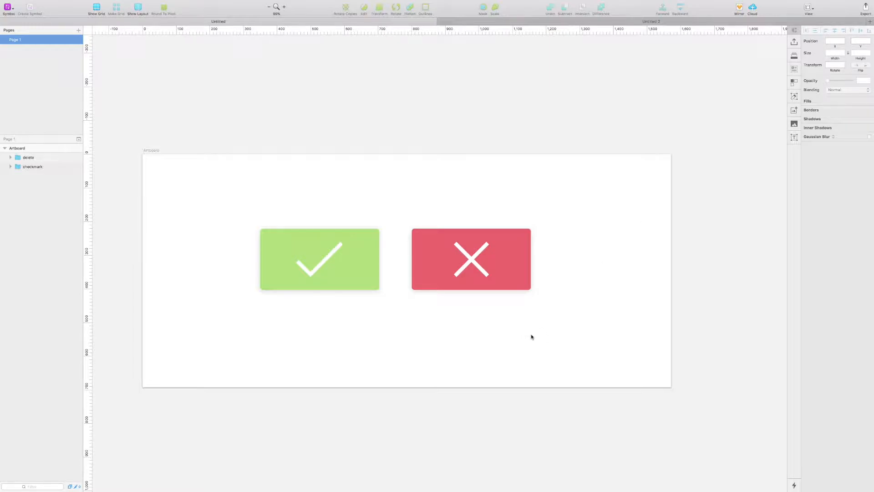
Copy the checkmark group's style and paste it onto the delete group.
click(367, 284)
key(alt)
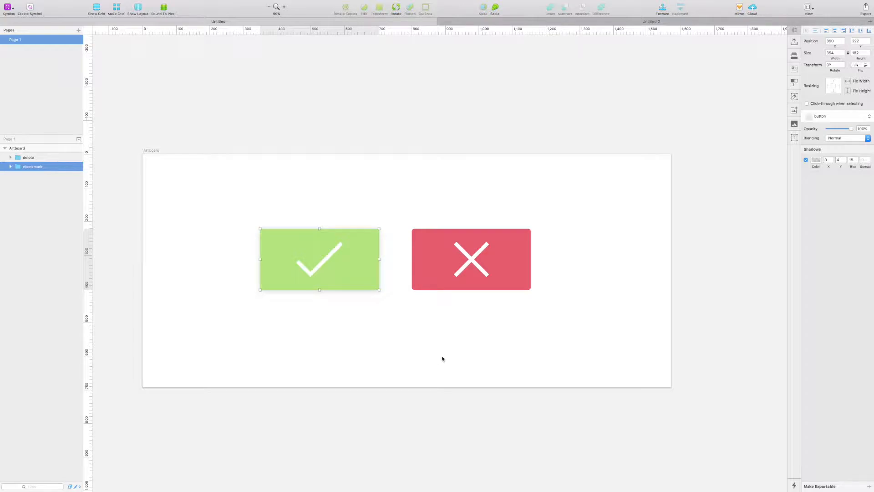
click(431, 274)
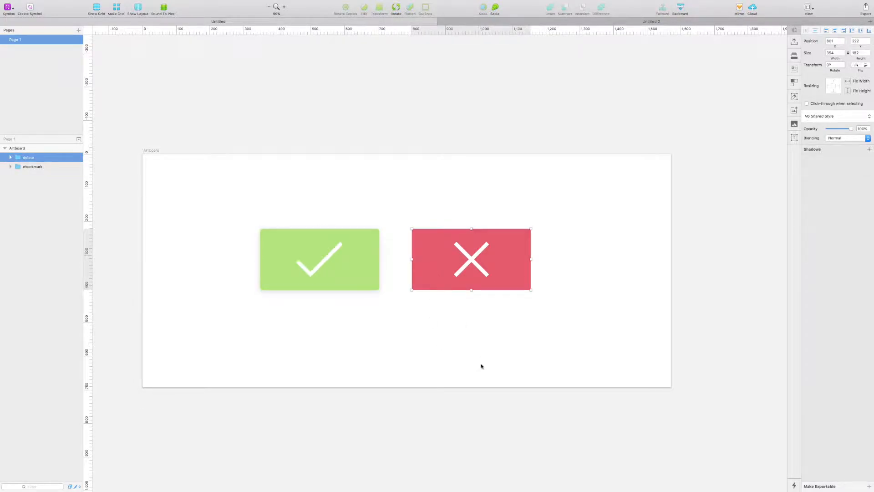
key(super+alt+v)
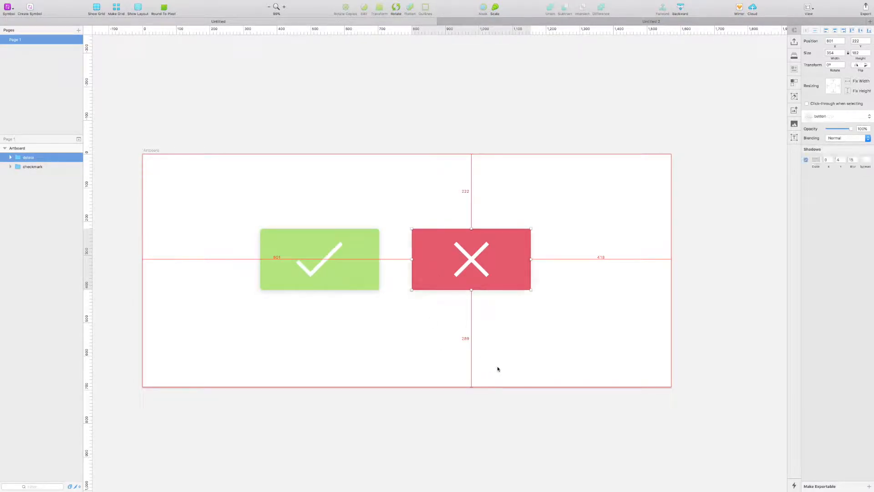
click(477, 412)
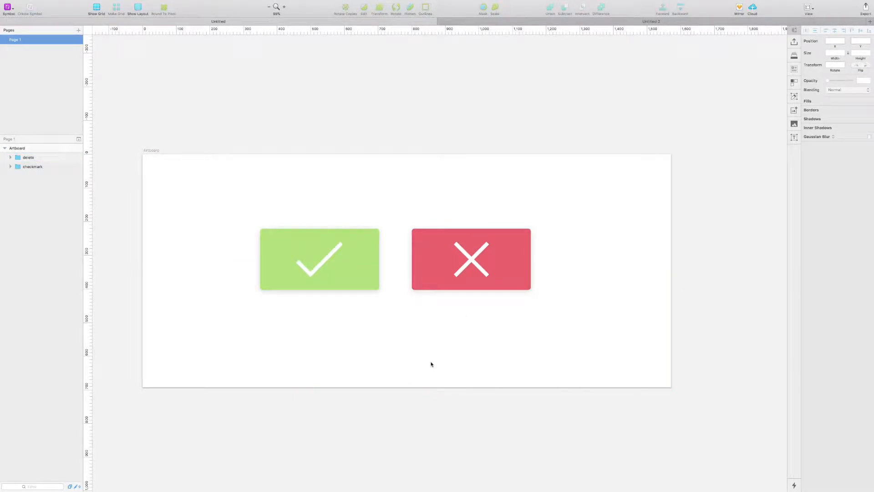
Compare the shared style and shadow settings of the delete and checkmark groups.
click(426, 286)
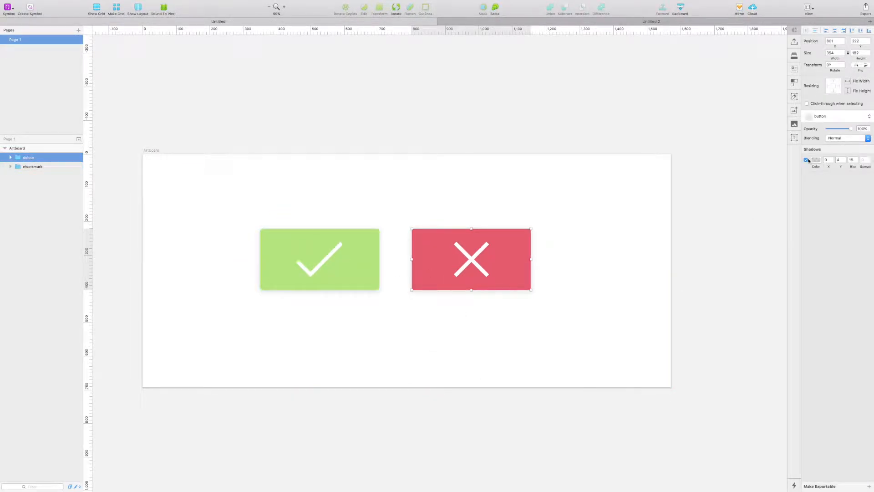
click(370, 272)
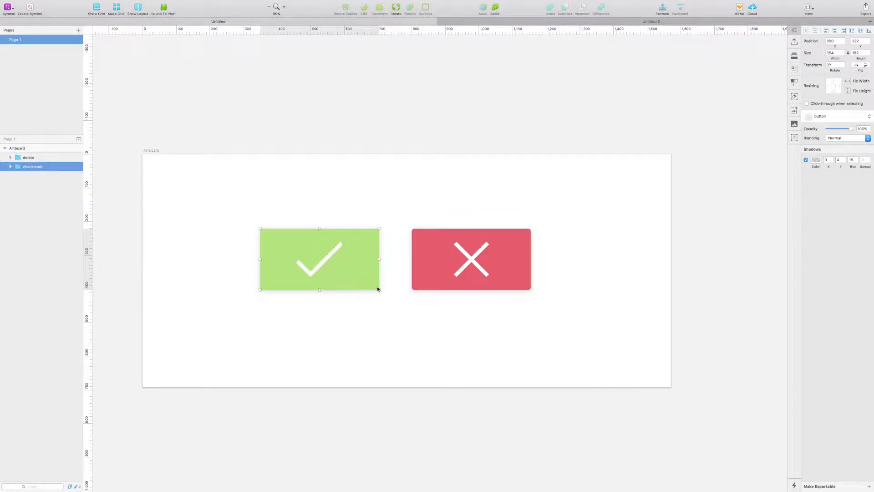
click(447, 282)
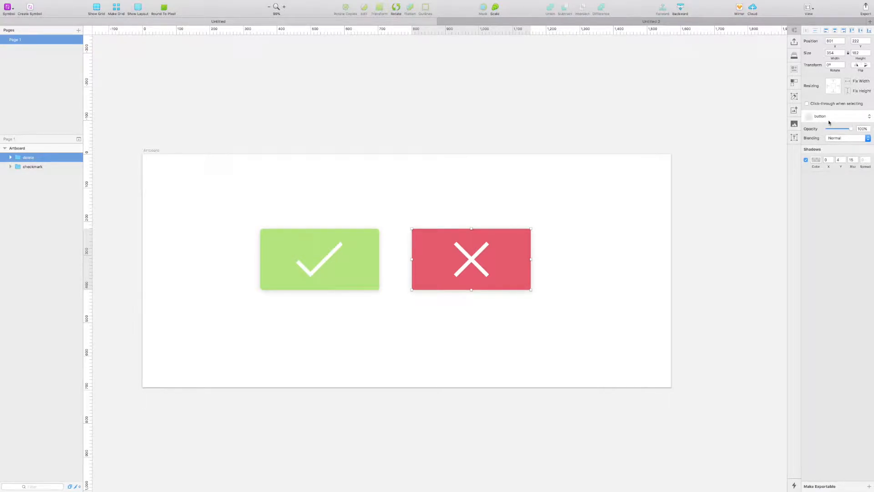
click(392, 330)
Select both button groups and move them up together to Y 71 on the artboard.
scroll(406, 327, right, 2)
scroll(408, 328, up, 2)
scroll(407, 328, left, 2)
drag(322, 205, 481, 301)
drag(438, 281, 437, 230)
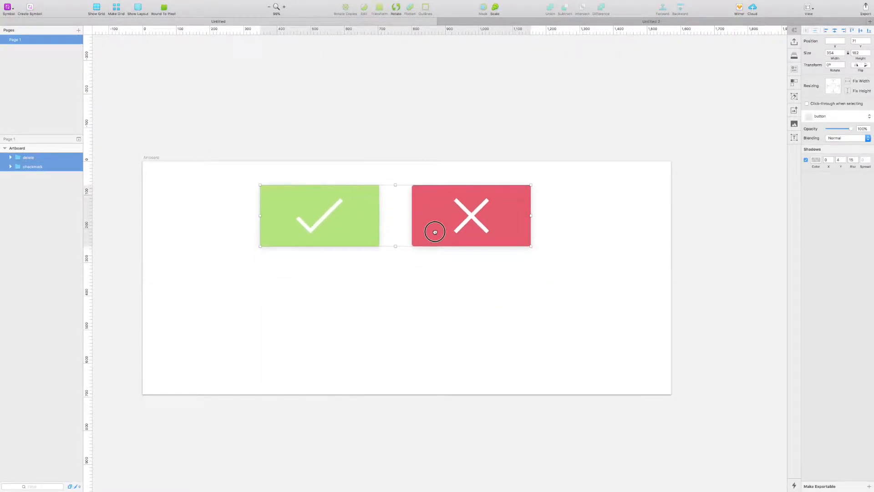
Draw a gray rectangle about 425 × 225 and place it below the two buttons.
click(458, 295)
mouse_move(317, 297)
mouse_down()
mouse_move(476, 359)
mouse_move(460, 372)
mouse_up()
drag(416, 356, 428, 344)
click(527, 306)
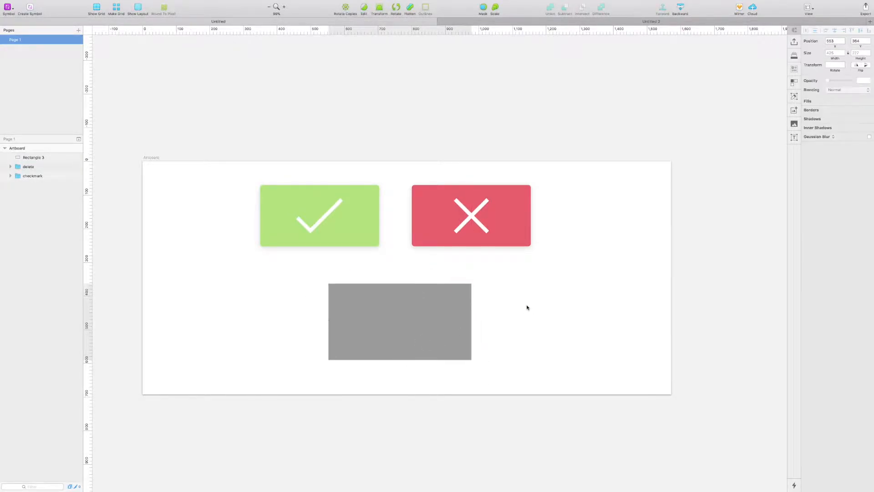
Inspect the style settings of the green rectangle inside the checkmark group and of the group itself.
double_click(369, 242)
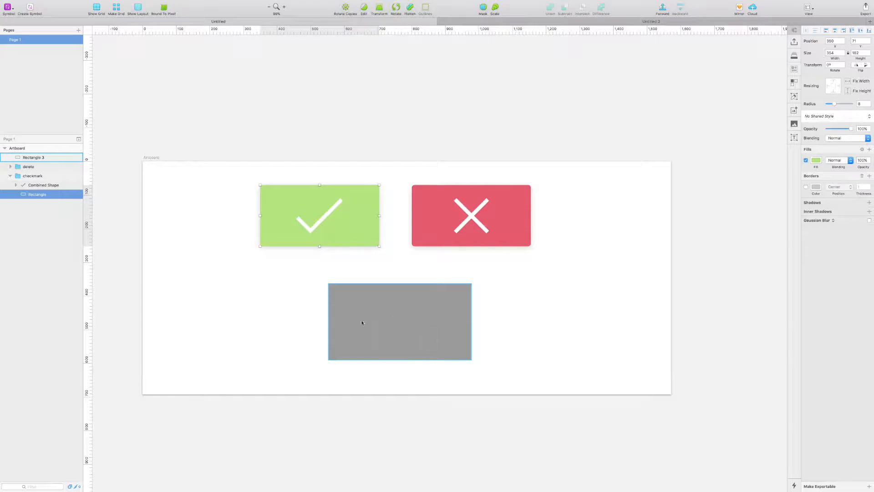
click(369, 279)
click(363, 238)
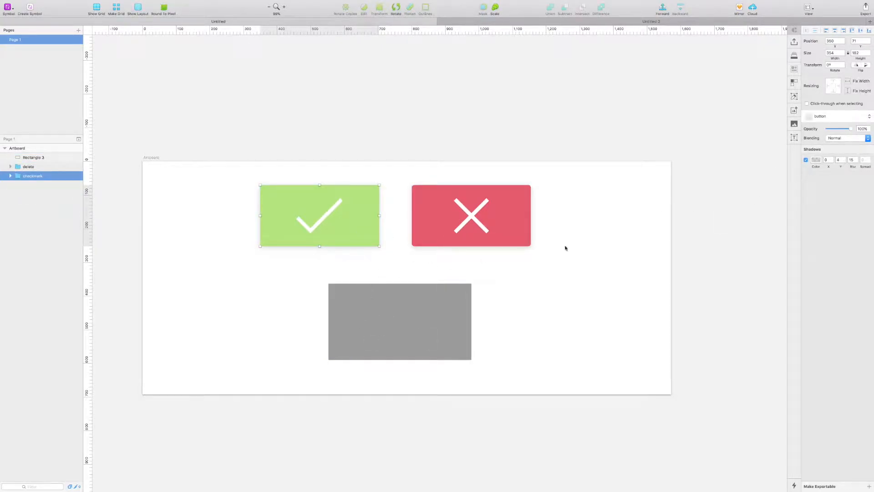
Enable a border on the checkmark button's green rectangle, using the global gray color with Multiply blending.
double_click(377, 222)
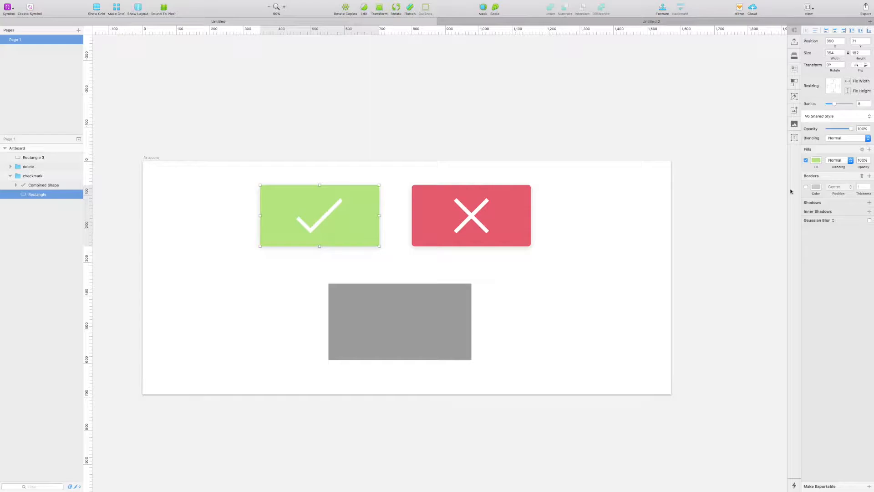
click(805, 187)
click(816, 187)
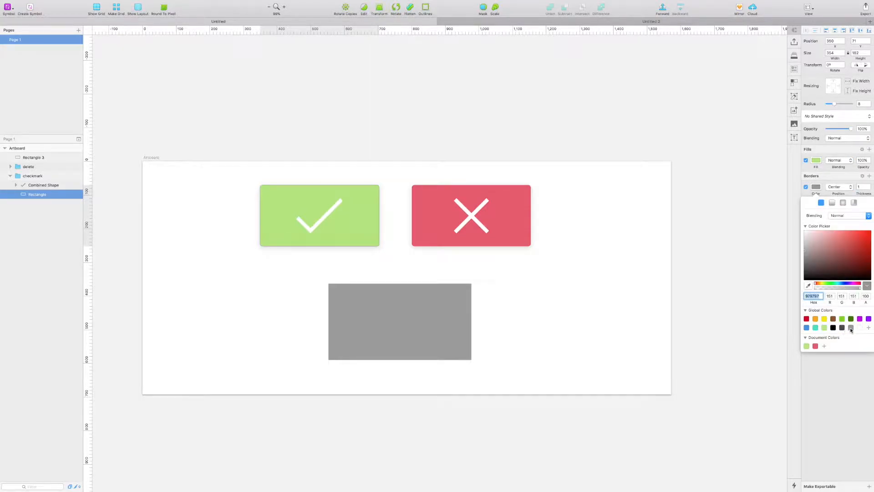
click(851, 328)
click(846, 215)
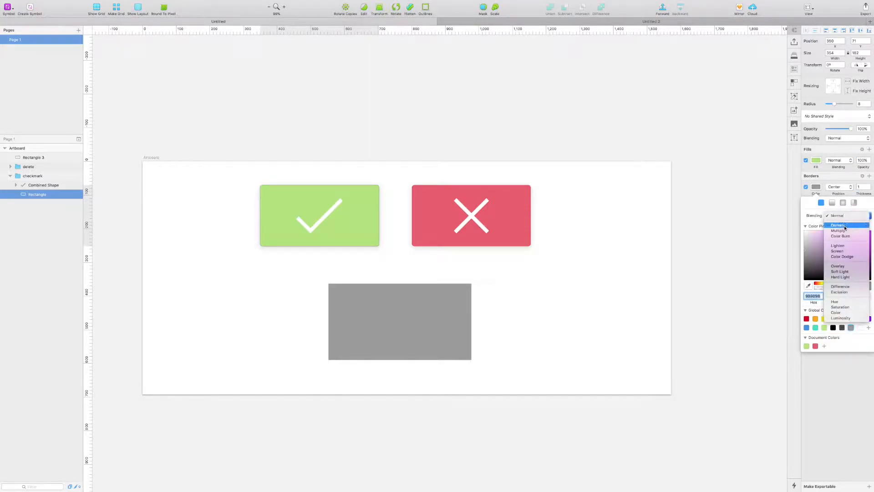
click(838, 230)
Set the green rectangle's border thickness to 10 and its position to Inside.
click(860, 186)
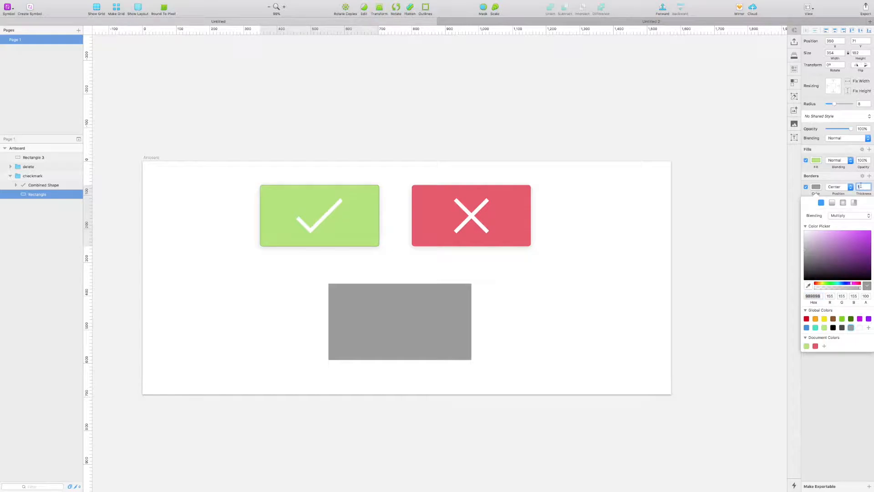
text(0)
click(846, 188)
click(839, 194)
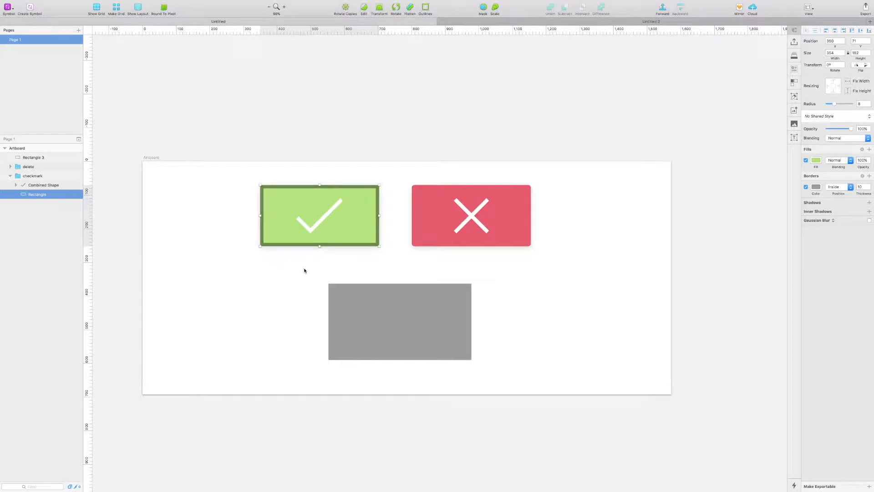
Copy the style of the checkmark button's green rectangle and paste it onto the gray rectangle below the buttons.
click(288, 290)
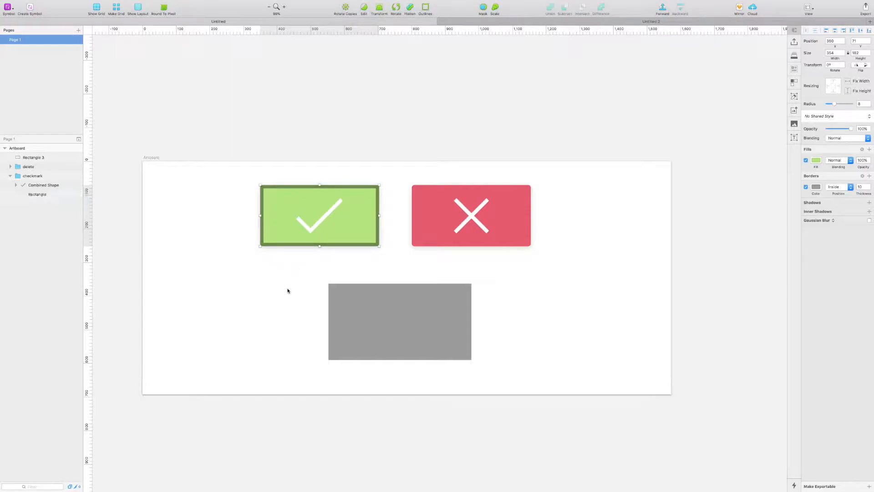
click(272, 240)
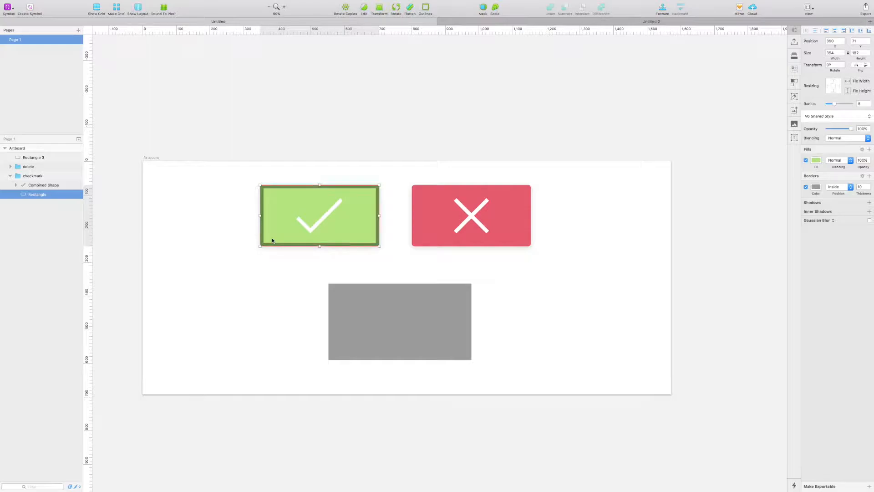
key(alt)
click(360, 315)
key(super+alt+v)
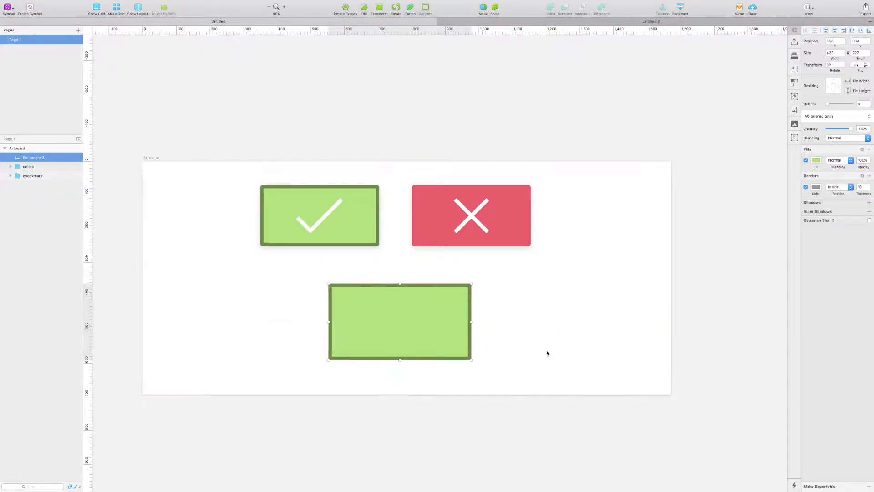
click(537, 349)
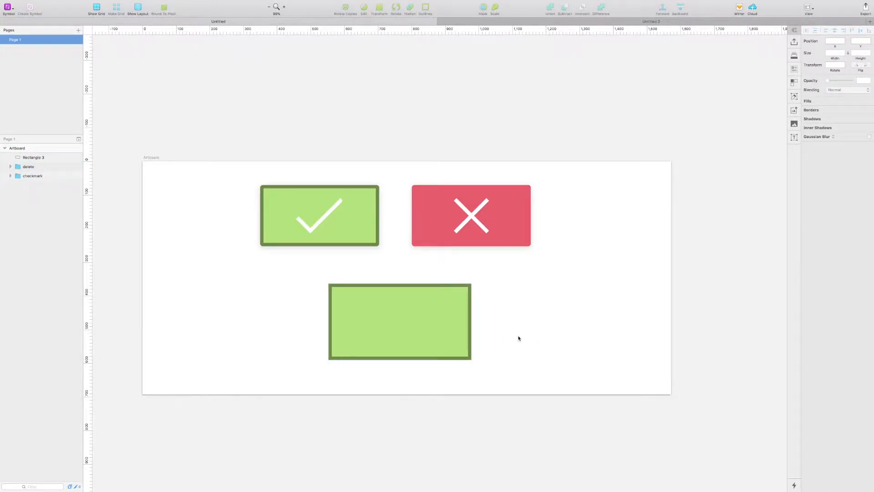
Delete the large loose rectangle below the two buttons.
click(378, 320)
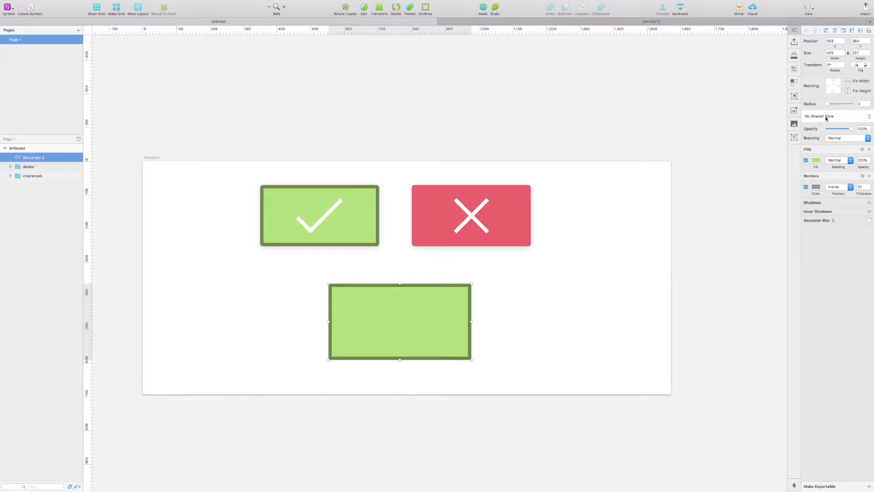
click(513, 327)
click(460, 328)
key(BackSpace)
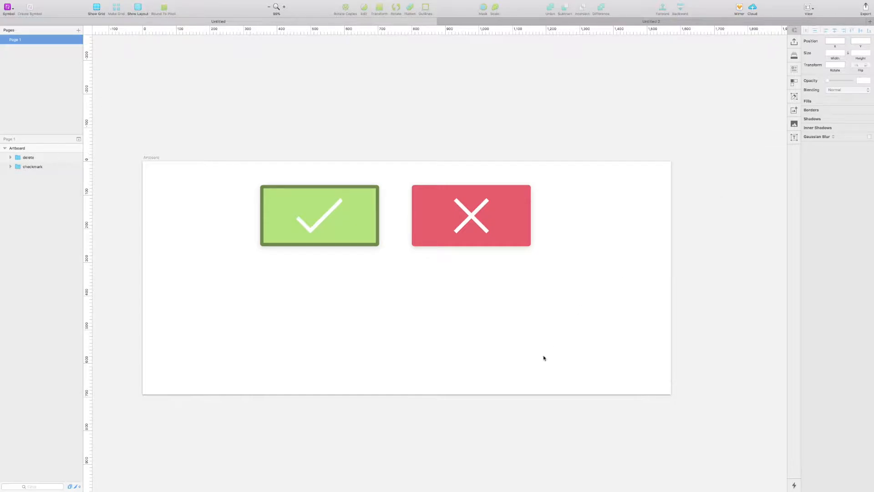
Move the checkmark and delete button groups together down to the middle of the artboard.
drag(553, 288, 248, 212)
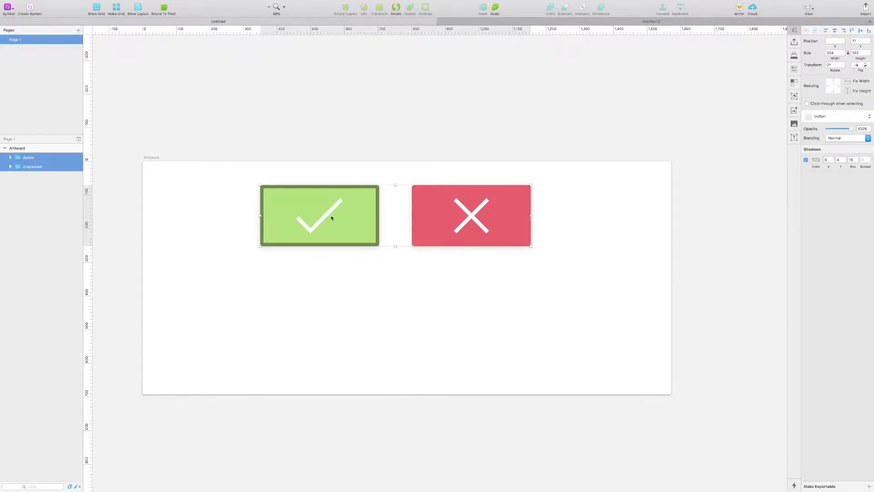
drag(342, 219, 353, 276)
click(353, 238)
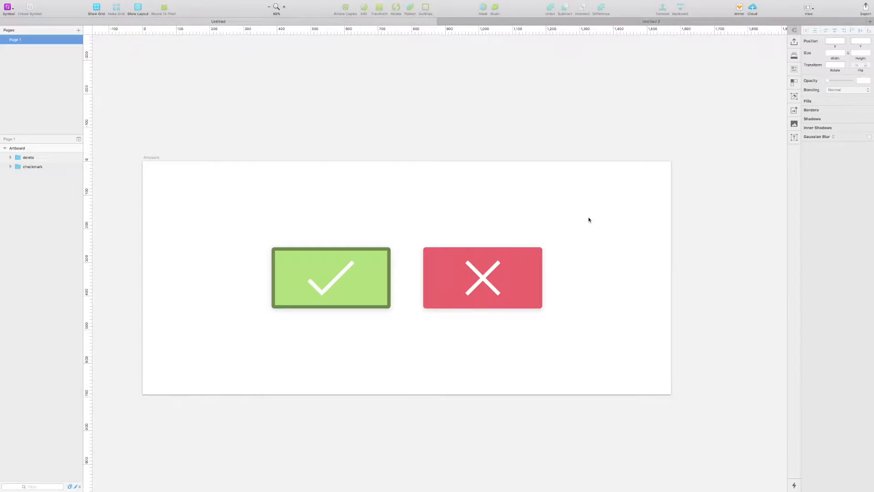
Duplicate the red cross button and arrange the original and its copy one above the other.
double_click(432, 296)
click(816, 160)
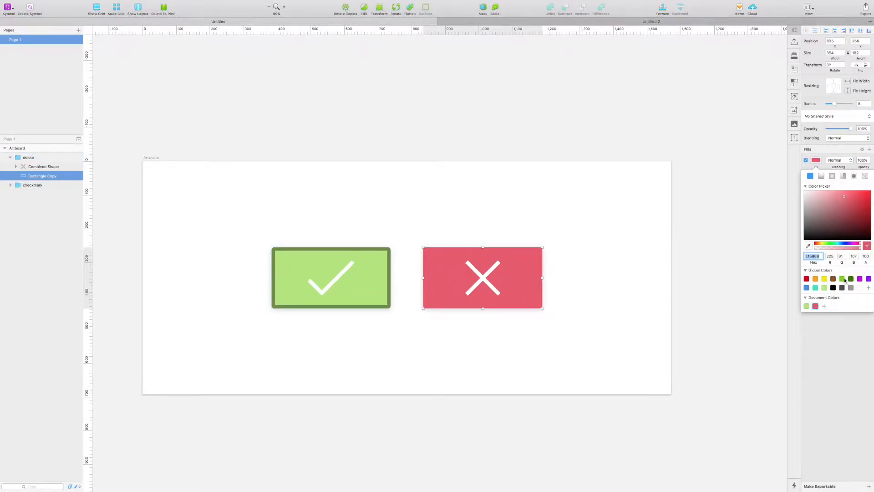
click(634, 246)
click(460, 259)
drag(505, 291, 522, 312)
click(564, 307)
Change the lower cross button's rectangle fill to a linear gradient and save it to the document gradients.
key(Return)
click(814, 160)
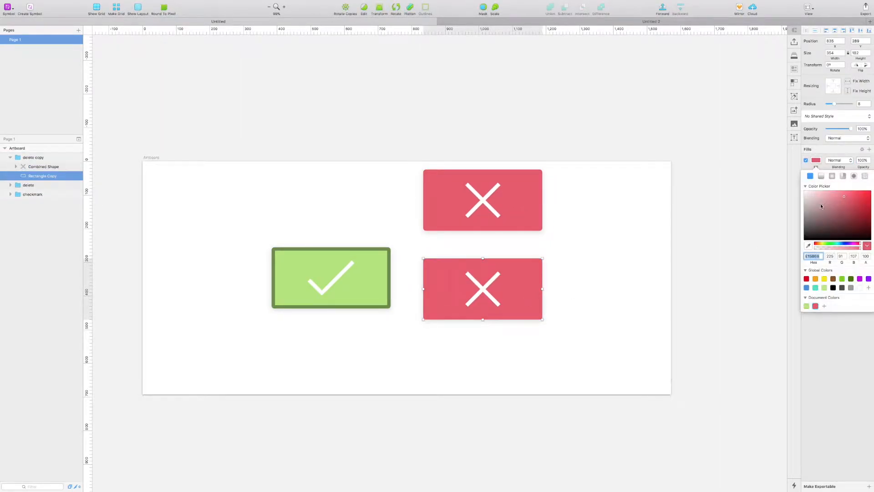
click(821, 177)
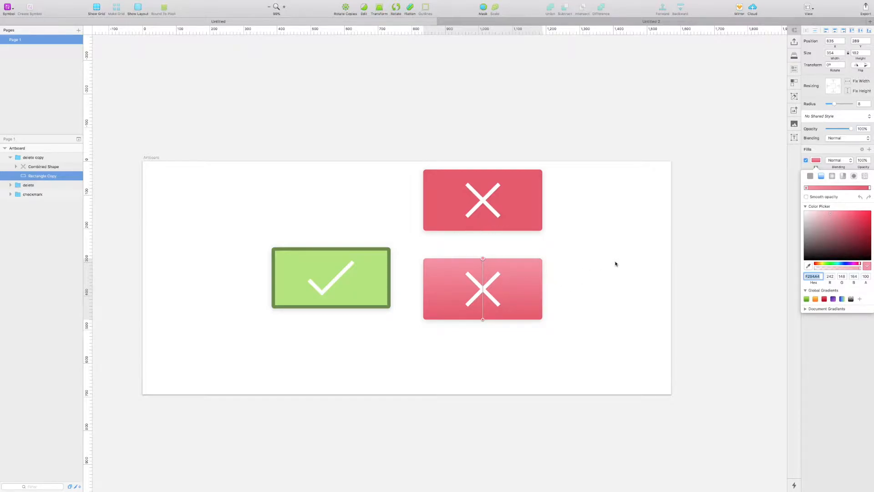
click(805, 309)
click(806, 317)
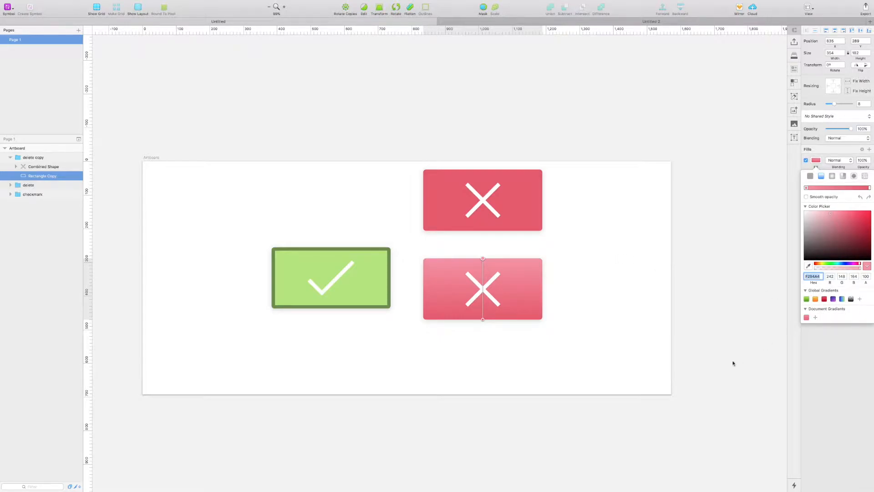
click(537, 367)
click(536, 367)
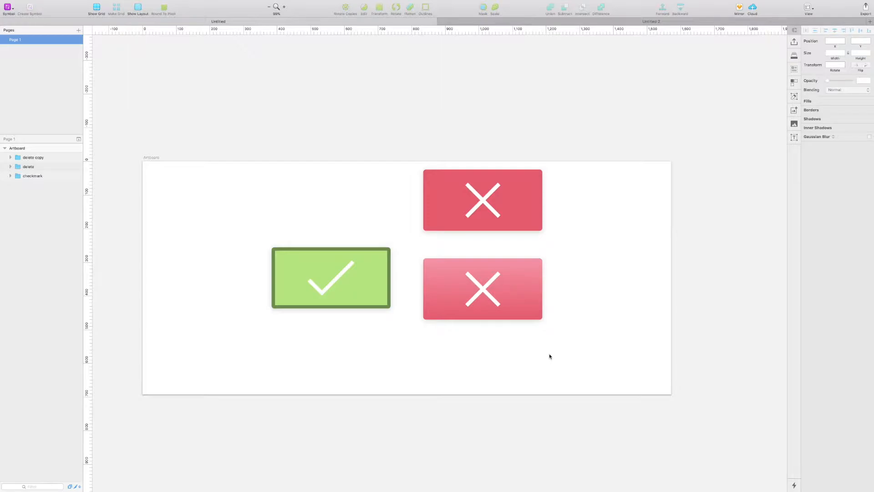
Compare the flat fill color of the upper cross button with the gradient stops of the lower one.
click(530, 201)
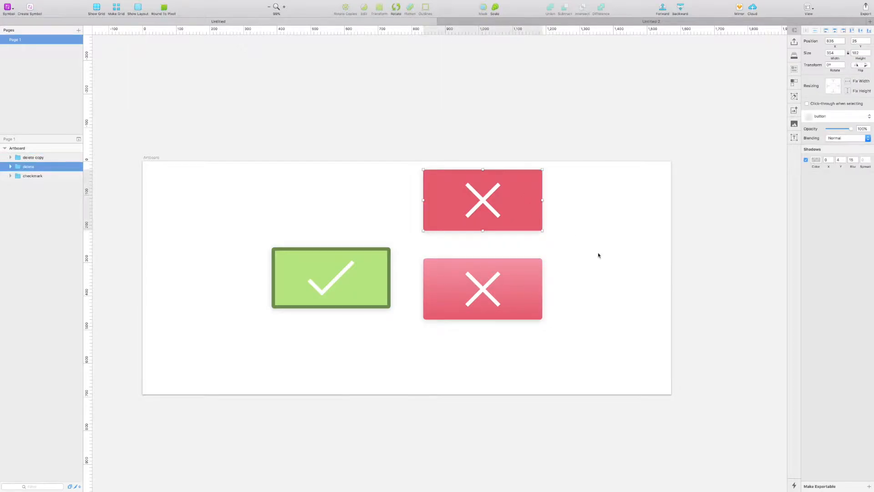
double_click(531, 220)
click(819, 165)
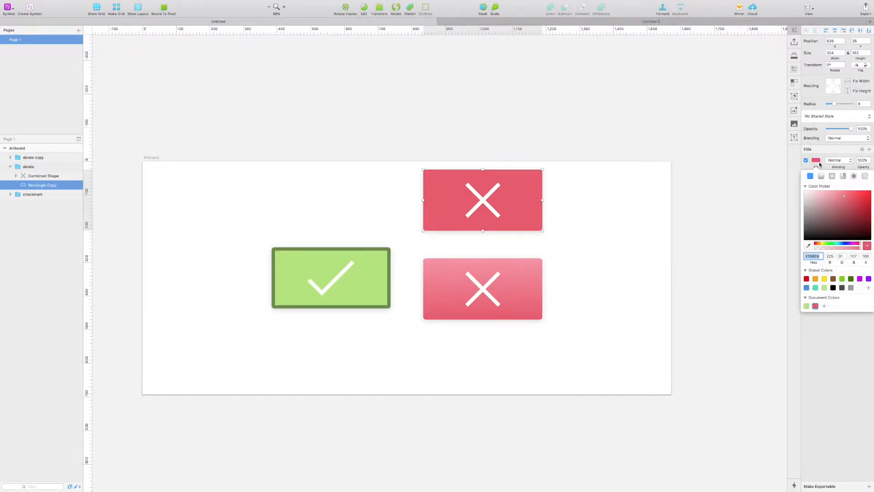
click(513, 312)
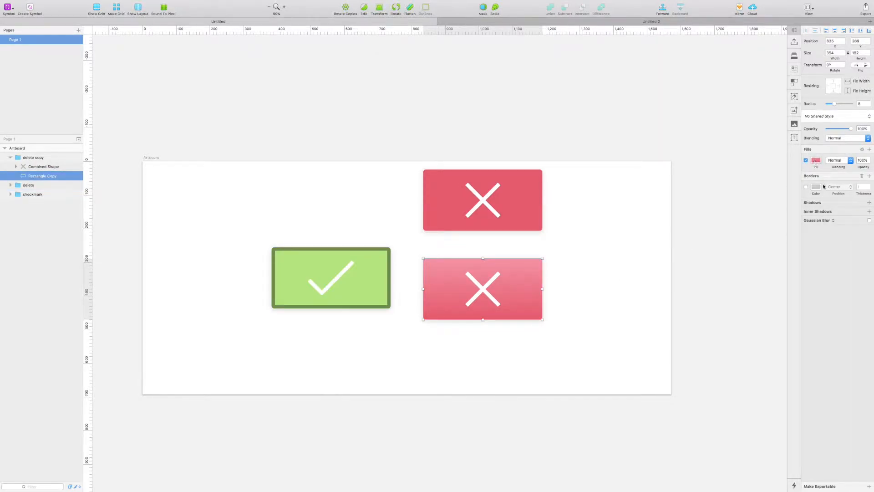
click(815, 160)
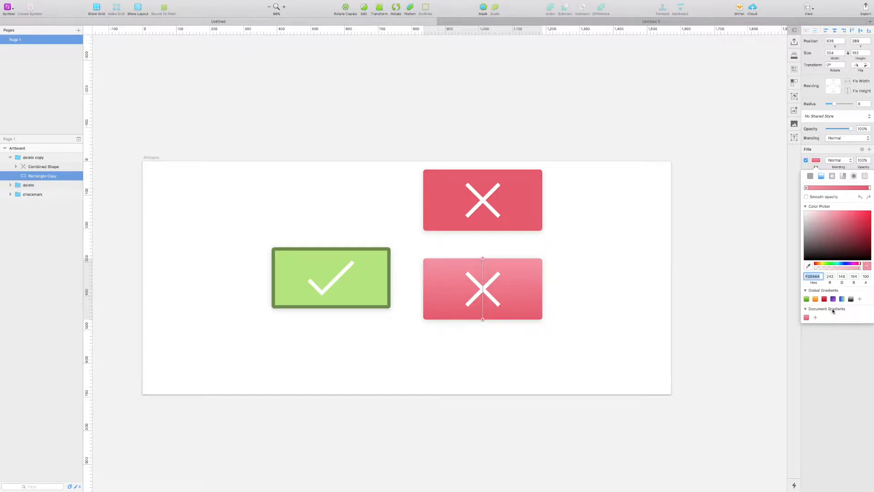
click(806, 188)
click(868, 187)
click(806, 188)
Inspect the fill color of the green rectangle inside the checkmark group.
click(363, 275)
double_click(371, 281)
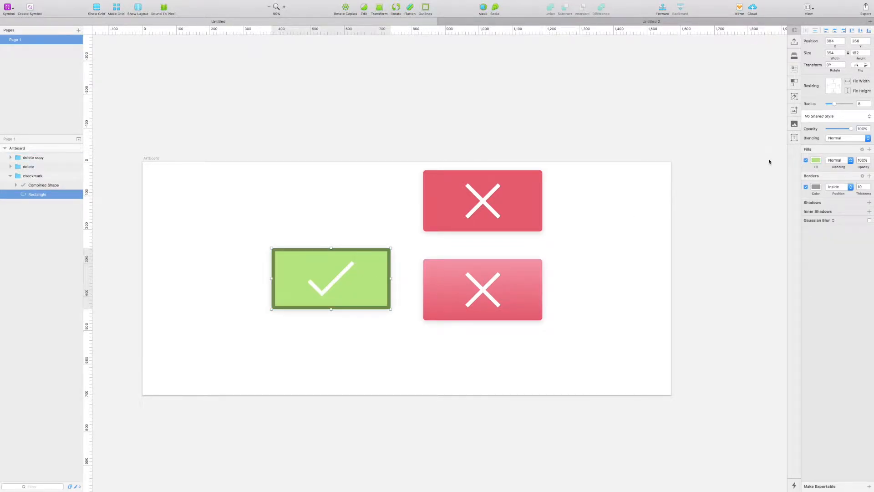
click(815, 159)
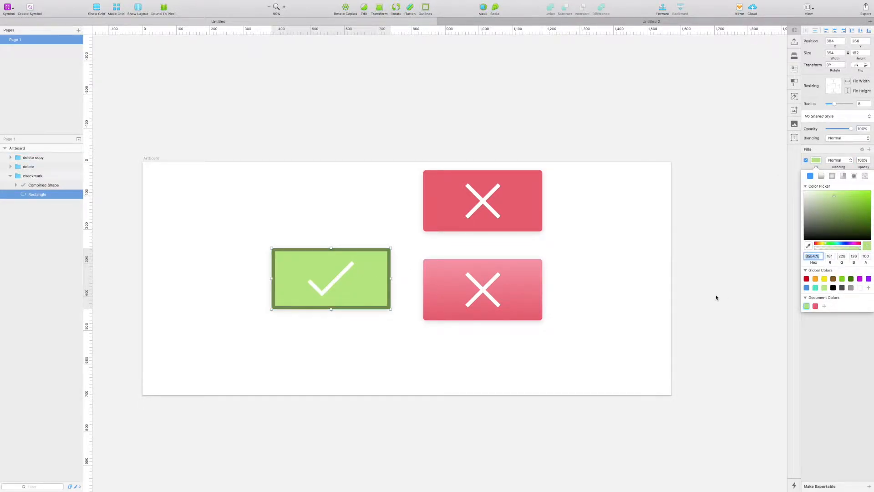
click(605, 283)
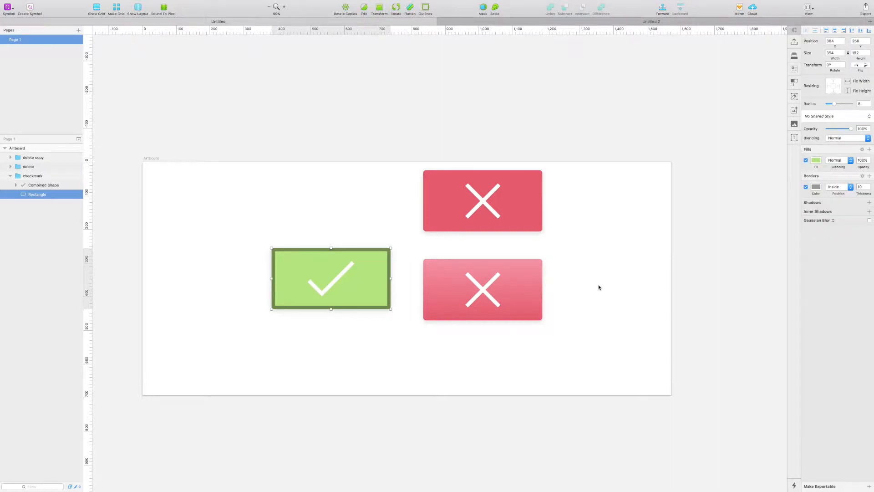
key(r)
mouse_move(571, 211)
mouse_down()
mouse_move(595, 233)
mouse_move(582, 250)
mouse_up()
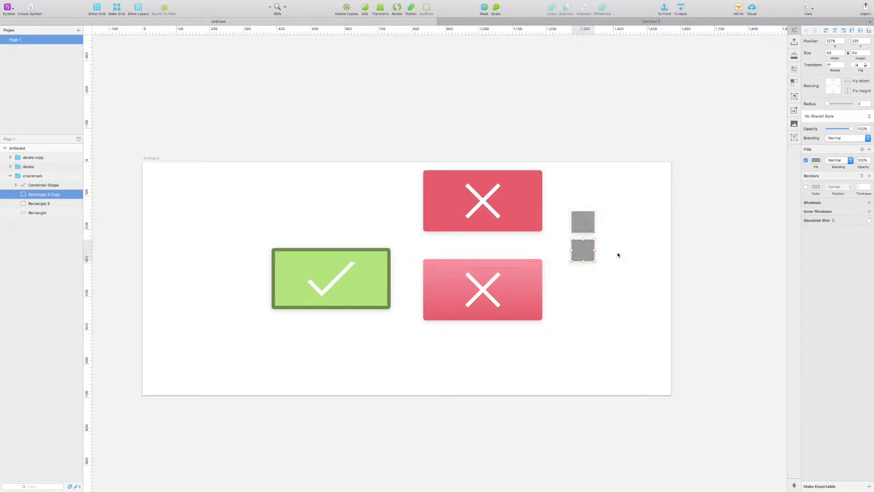
key(Escape)
drag(638, 209, 587, 258)
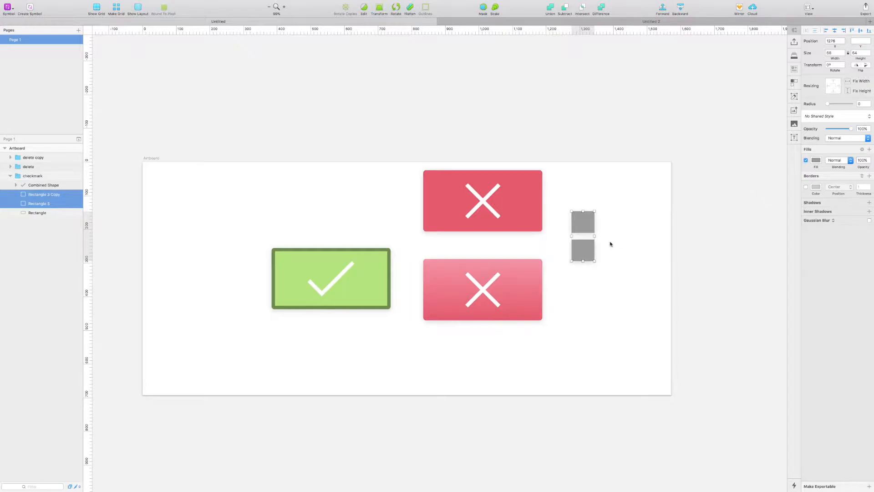
click(611, 240)
click(585, 226)
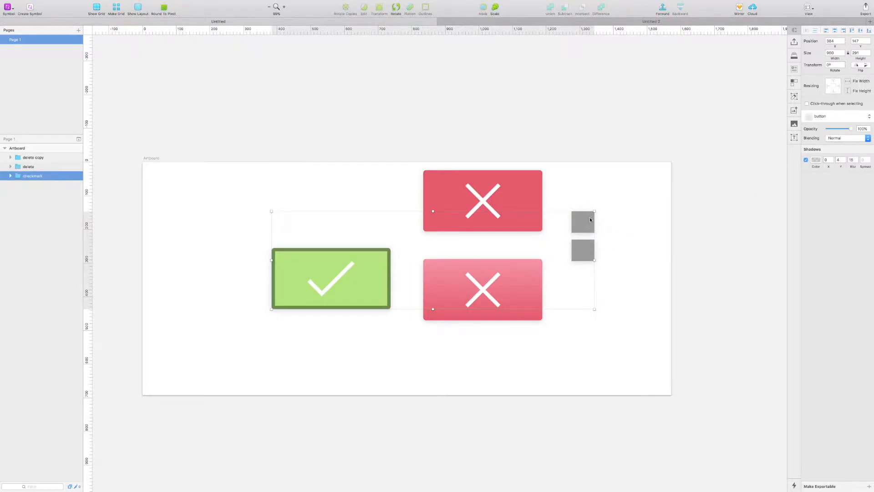
double_click(590, 219)
key(Delete)
Draw a small gray swatch about 86 wide beside the cross buttons and duplicate it directly below.
key(r)
mouse_move(598, 224)
mouse_down()
mouse_move(627, 248)
mouse_move(611, 271)
mouse_up()
click(615, 232)
Fill the upper swatch with the global red and the lower swatch with the document's lighter red.
click(816, 160)
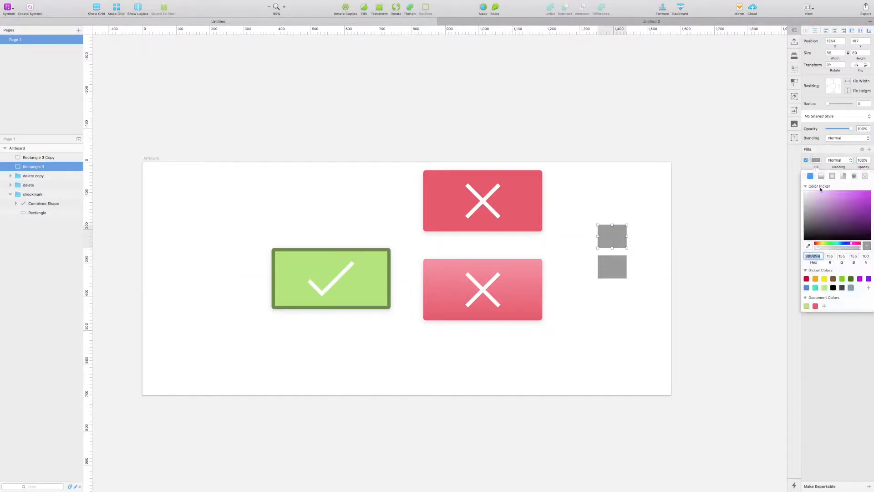
click(806, 279)
click(624, 273)
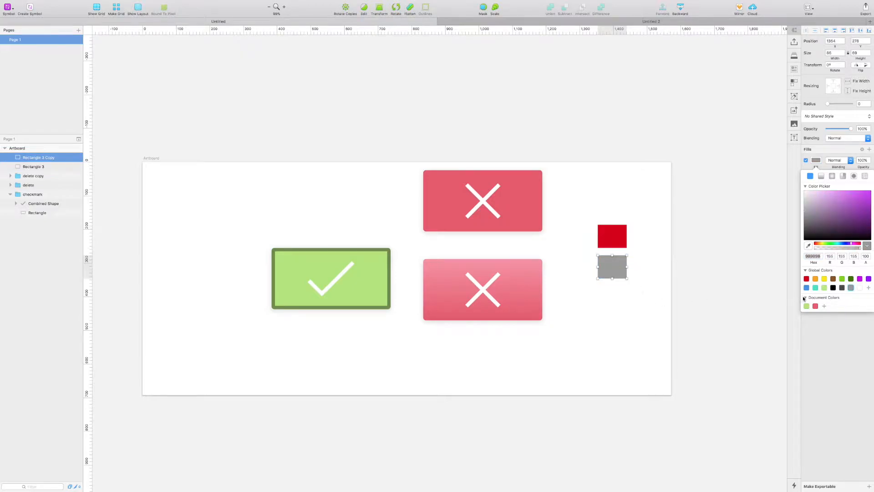
click(816, 306)
click(521, 276)
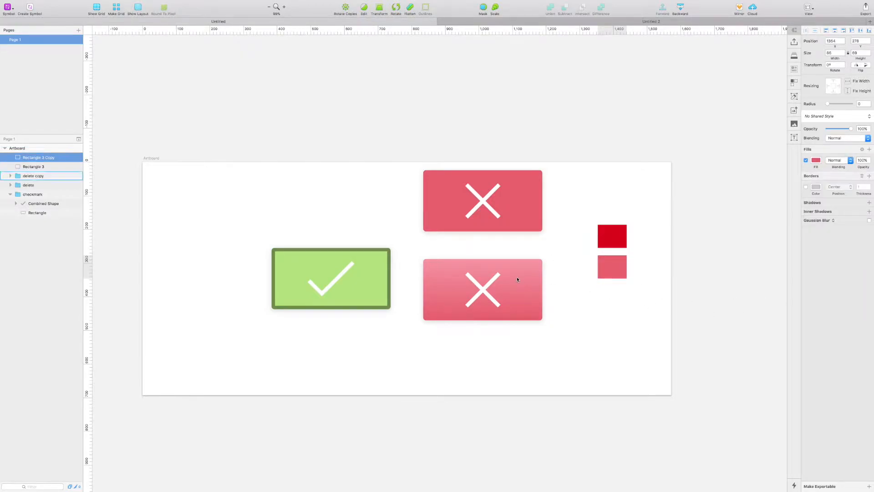
Recolor the lower cross button's gradient from the lighter red to the darker red, sampled from the swatches, and delete both swatches.
click(524, 282)
click(525, 283)
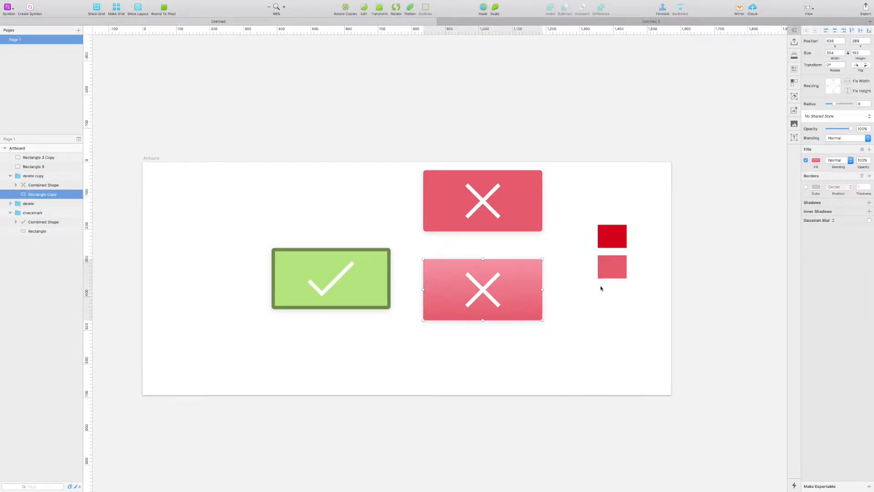
click(816, 160)
key(ctrl+c)
click(610, 236)
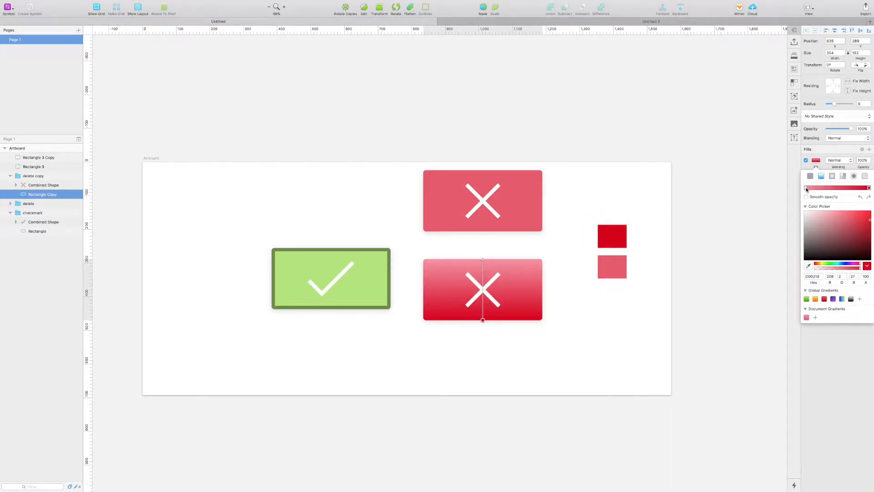
click(628, 338)
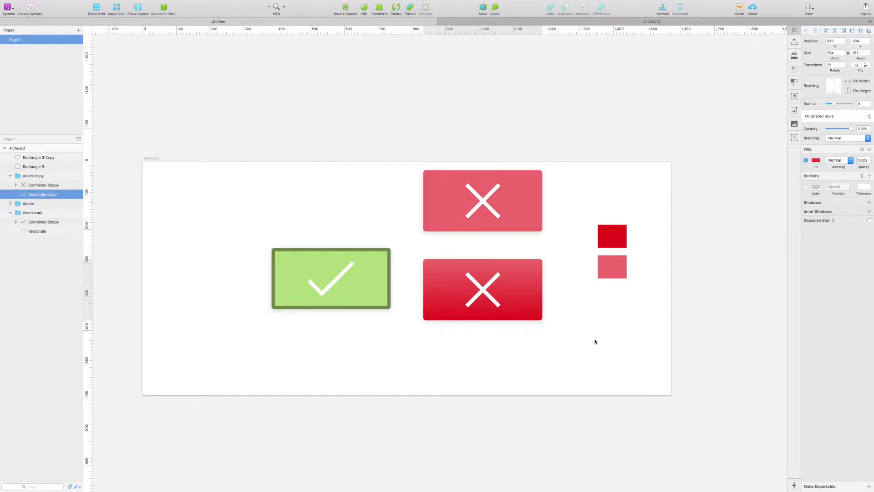
drag(644, 283, 580, 205)
key(Delete)
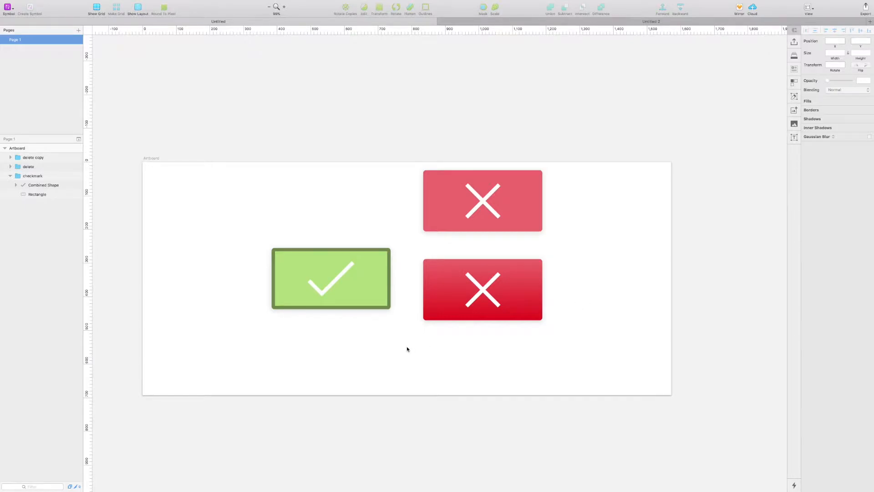
Arrange the checkmark, flat cross and gradient cross buttons in an evenly spaced row along the artboard's upper edge.
click(328, 282)
drag(355, 283, 242, 215)
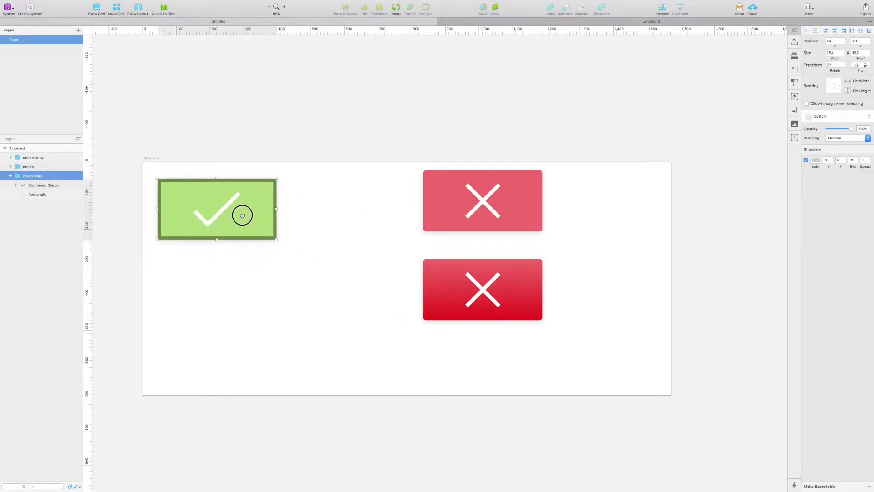
drag(421, 167, 562, 337)
drag(491, 296, 486, 226)
click(514, 306)
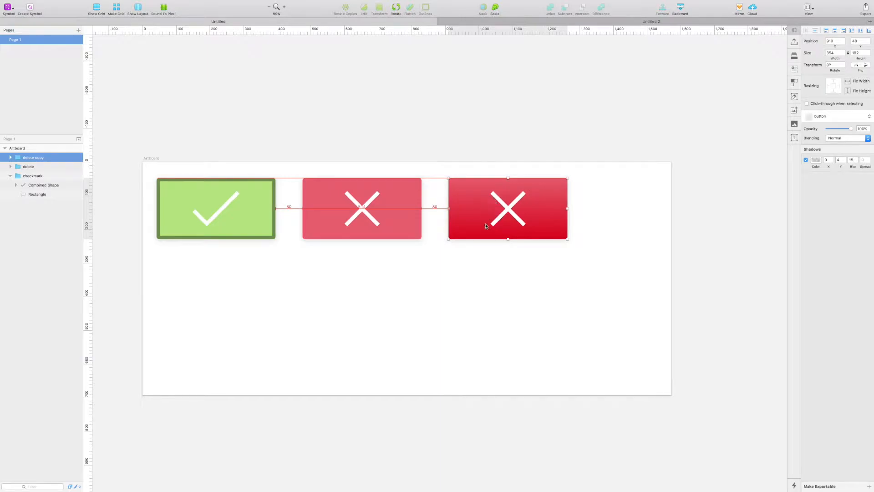
click(491, 267)
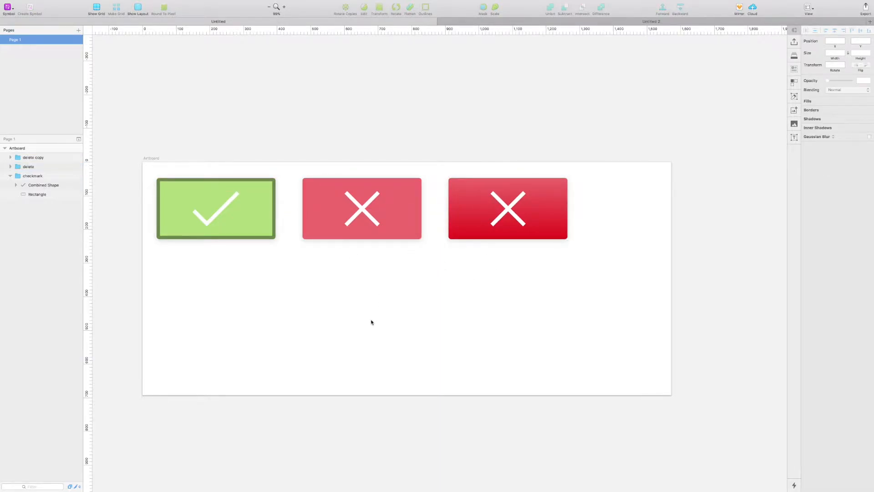
Duplicate the flat red cross button below the row and delete the cross shape from the copy.
drag(326, 225, 321, 332)
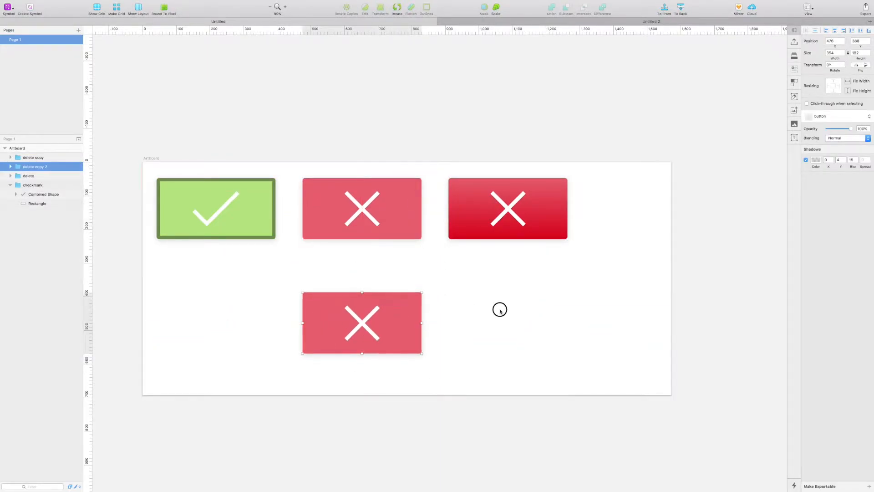
double_click(361, 323)
key(Delete)
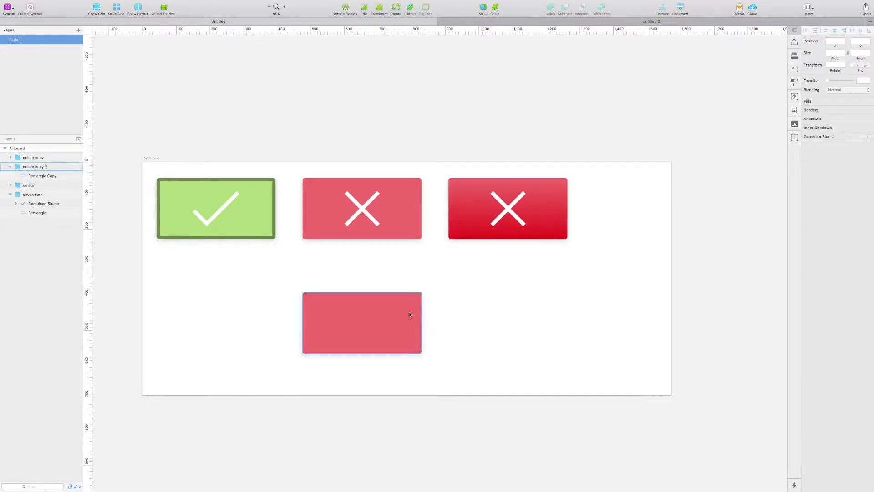
Fill the rectangle of the lower red button with the global blue 4A90E2 and lighten it to about 5F9DE5.
click(399, 311)
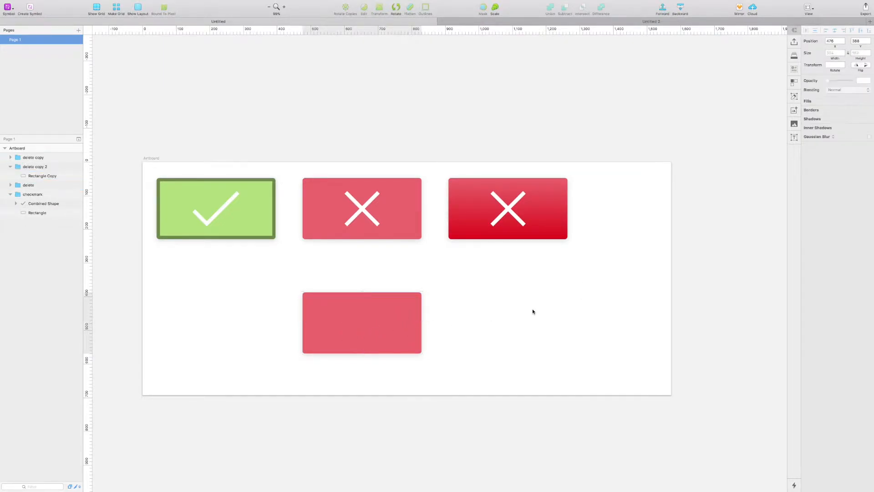
double_click(380, 322)
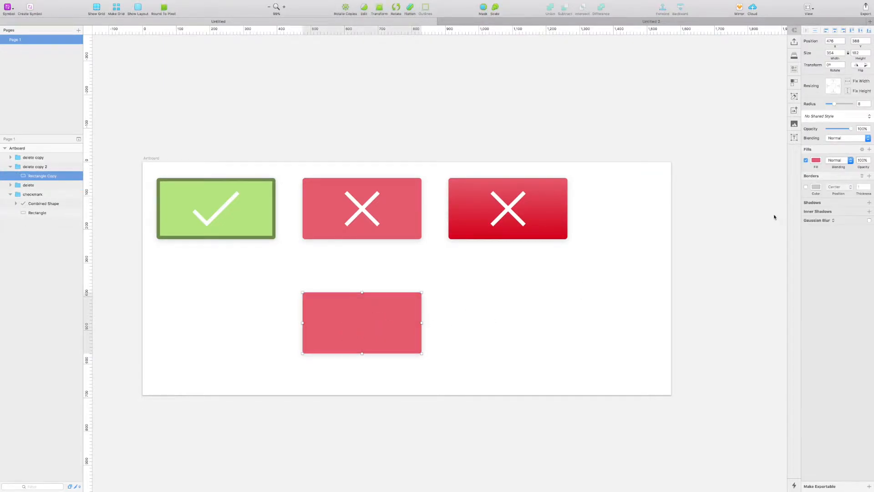
click(814, 159)
click(806, 288)
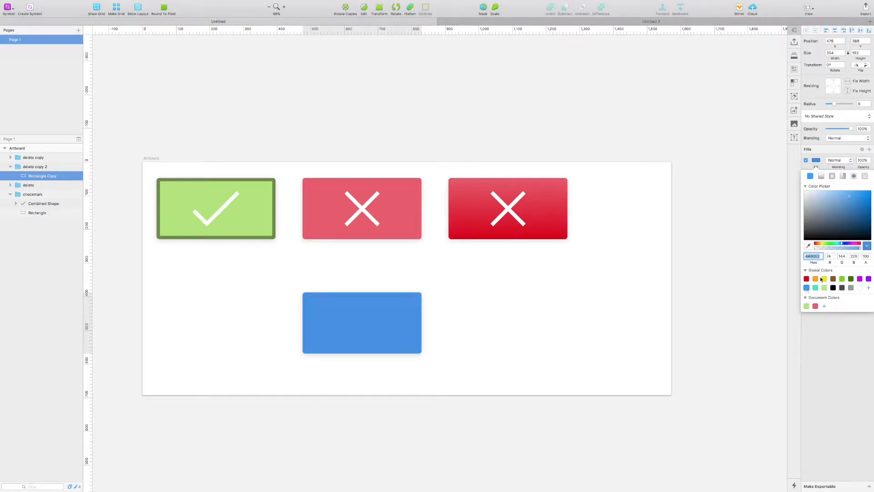
click(845, 196)
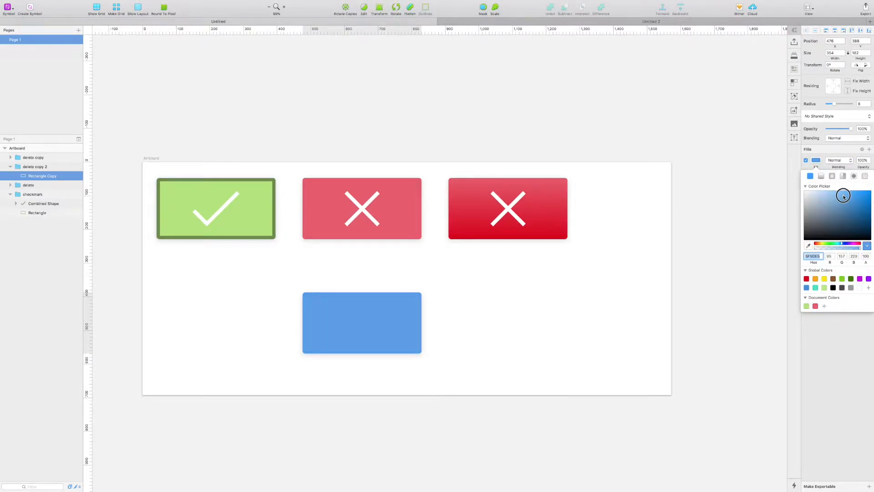
Add a text layer reading "Submit" within the blue button's group.
click(605, 290)
key(t)
click(525, 344)
key(BackSpace)
text(Sb)
key(BackSpace)
key(BackSpace)
text(Submit)
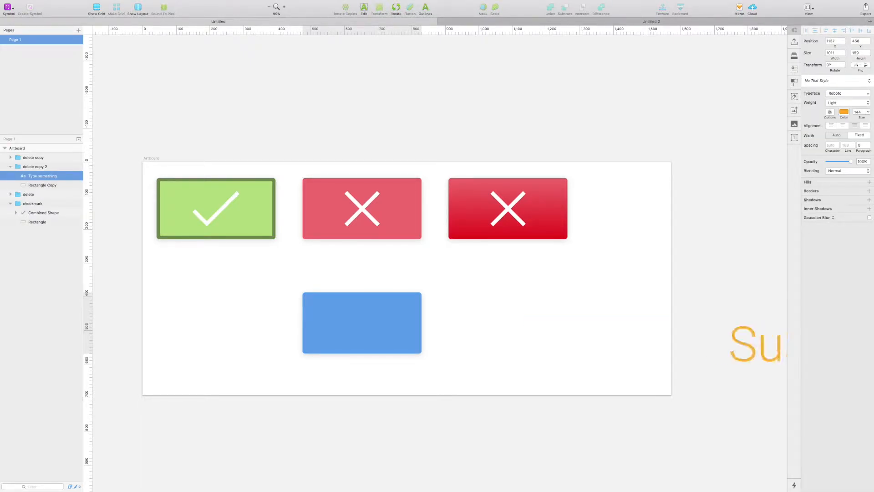
key(Escape)
Move the blue button's group below the artboard and cut the misplaced Submit text out of it.
scroll(574, 353, right, 2)
scroll(574, 352, right, 4)
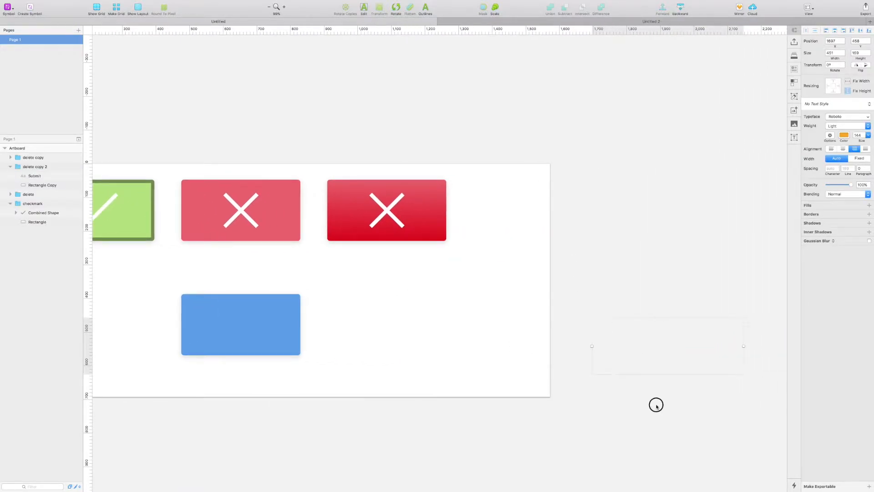
click(685, 427)
scroll(630, 395, left, 8)
scroll(629, 394, up, 1)
click(488, 363)
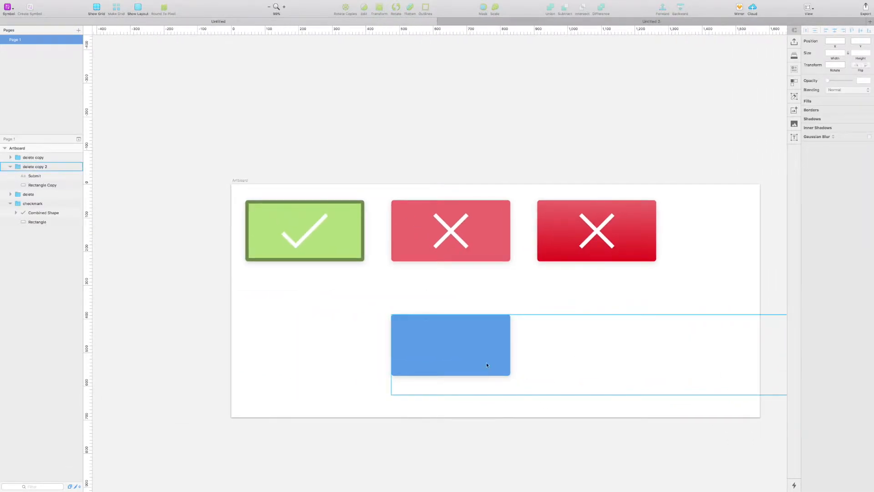
scroll(388, 343, right, 3)
drag(389, 346, 390, 457)
scroll(355, 387, down, 3)
scroll(355, 387, right, 2)
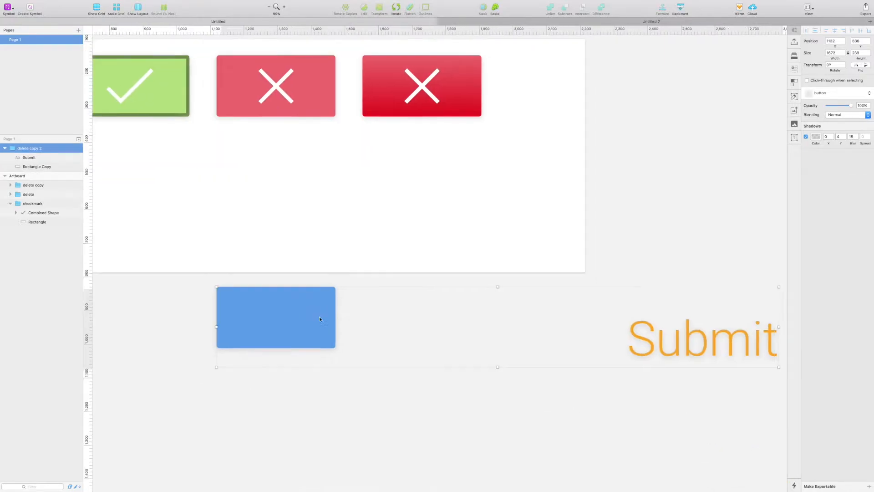
double_click(687, 347)
key(super+x)
Move the blue button back onto the artboard and paste the Submit text onto the artboard.
drag(293, 331, 292, 220)
scroll(445, 304, up, 4)
scroll(445, 305, left, 2)
click(444, 304)
key(super+v)
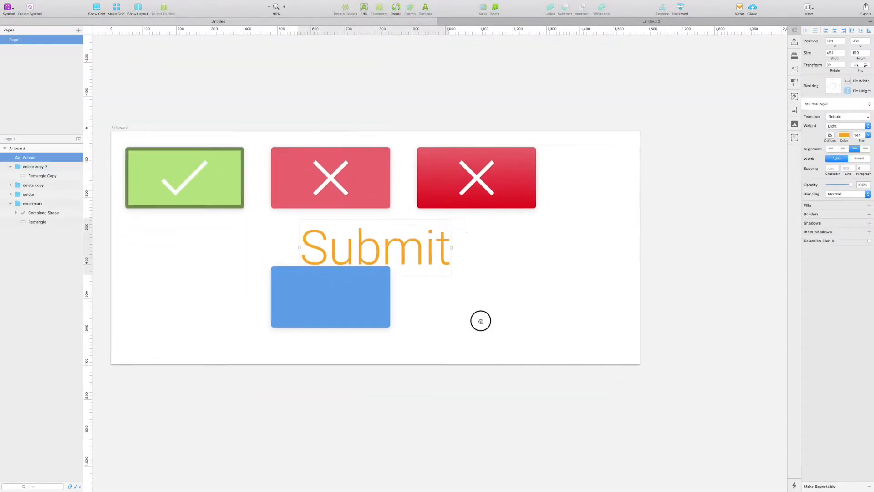
scroll(487, 296, left, 2)
scroll(487, 296, up, 1)
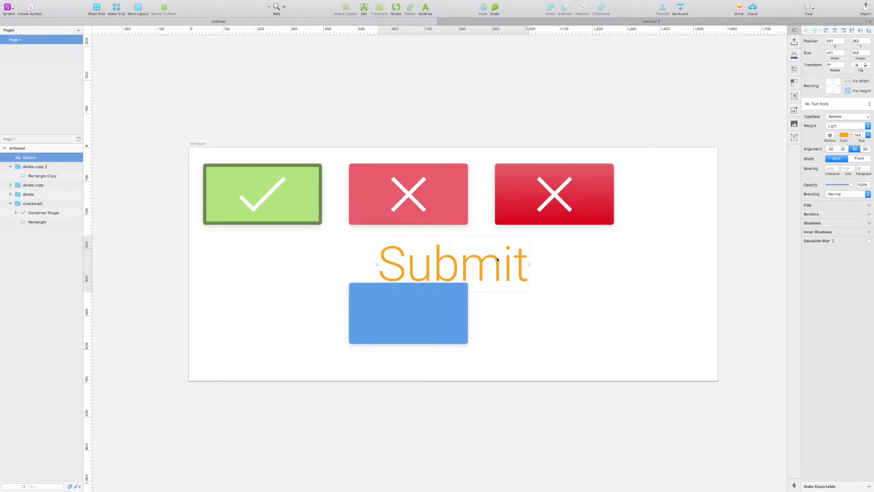
Set the Submit text's Roboto weight to Regular.
click(840, 127)
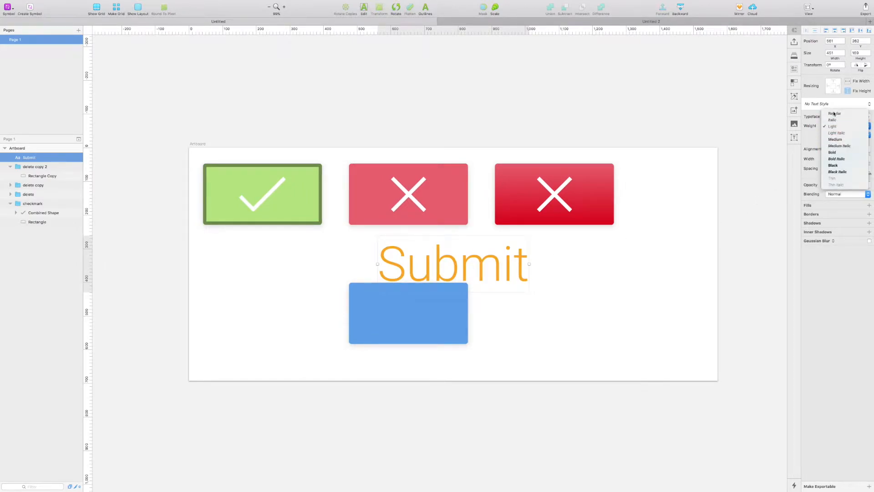
key(Escape)
click(853, 117)
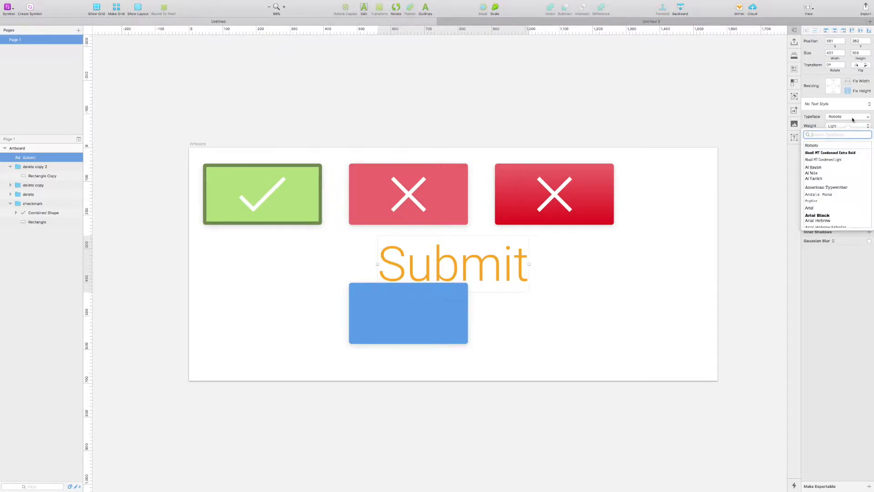
click(840, 113)
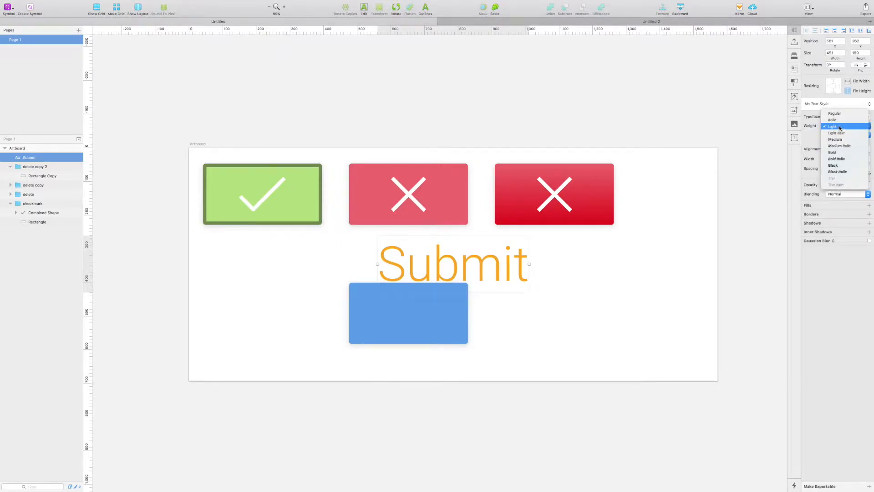
click(842, 117)
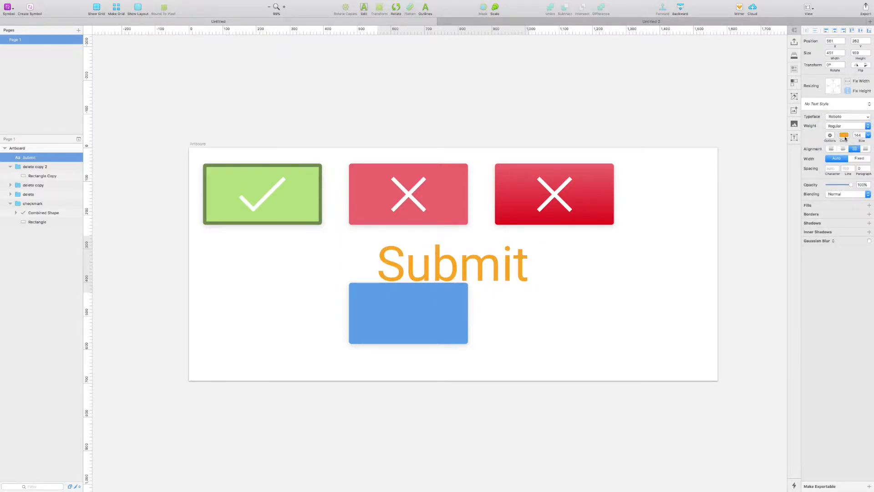
Color the Submit text white and set its font size to 75.
click(844, 135)
click(859, 250)
click(858, 135)
text(75)
key(Return)
Place the Submit text on the blue button and center it horizontally with the button.
drag(513, 278, 424, 314)
shift+click(459, 296)
click(834, 30)
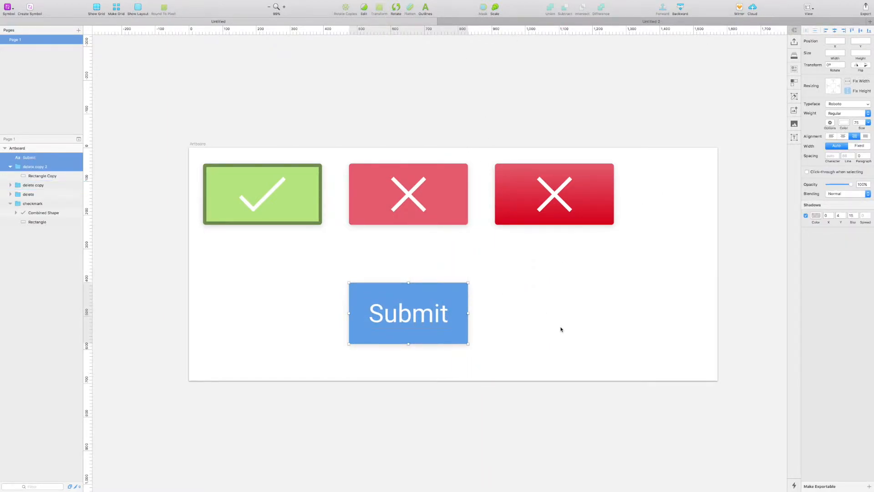
Cut the Submit text and paste it into the blue button's group, above the rectangle.
double_click(424, 313)
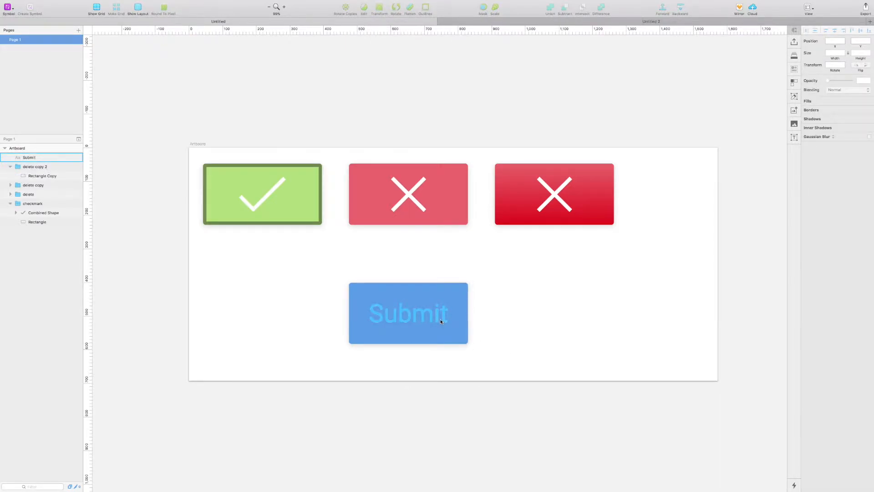
key(Escape)
key(Delete)
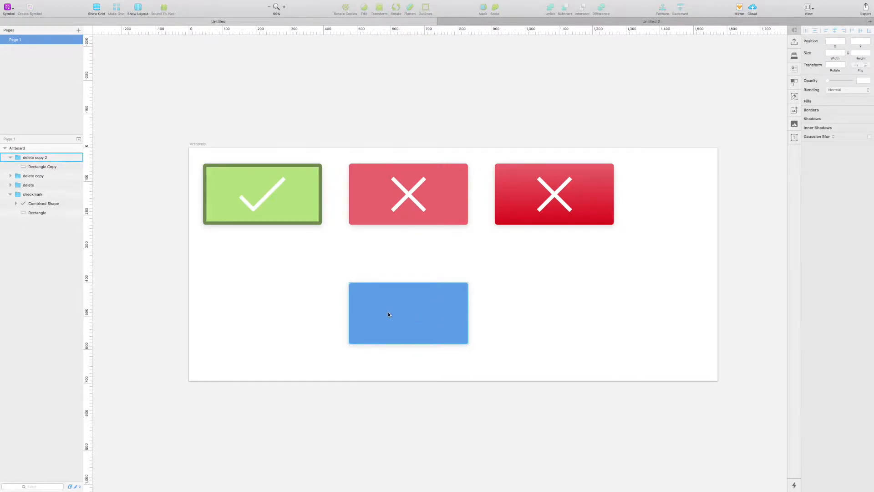
click(422, 314)
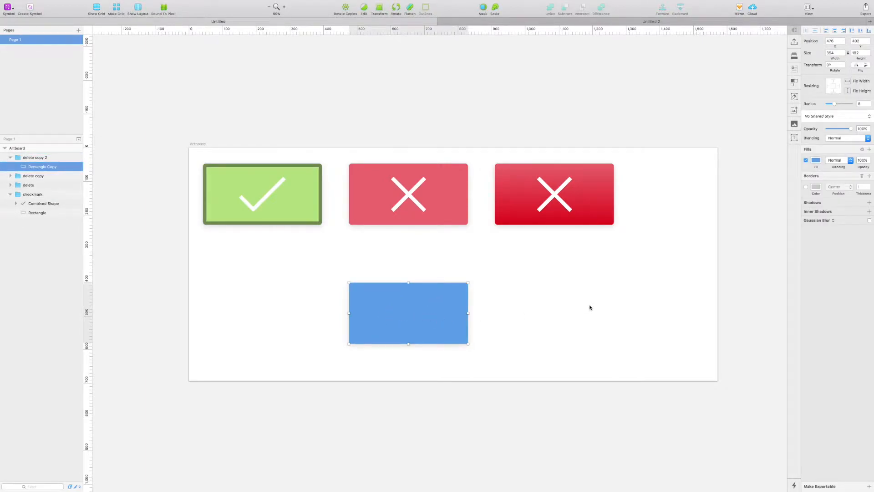
key(ctrl+z)
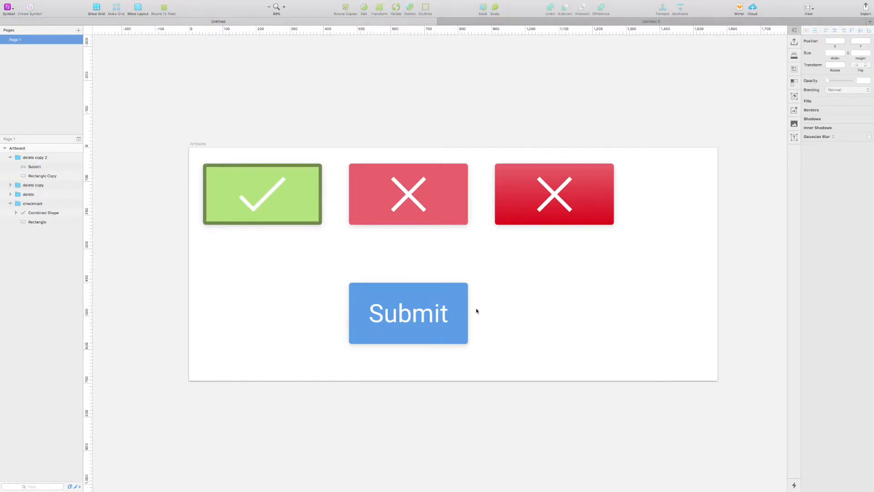
Move the Submit button slightly upward on the artboard.
click(404, 320)
mouse_move(403, 320)
mouse_down()
mouse_move(360, 322)
mouse_move(381, 353)
mouse_move(414, 328)
mouse_move(397, 317)
mouse_move(402, 309)
mouse_up()
click(536, 314)
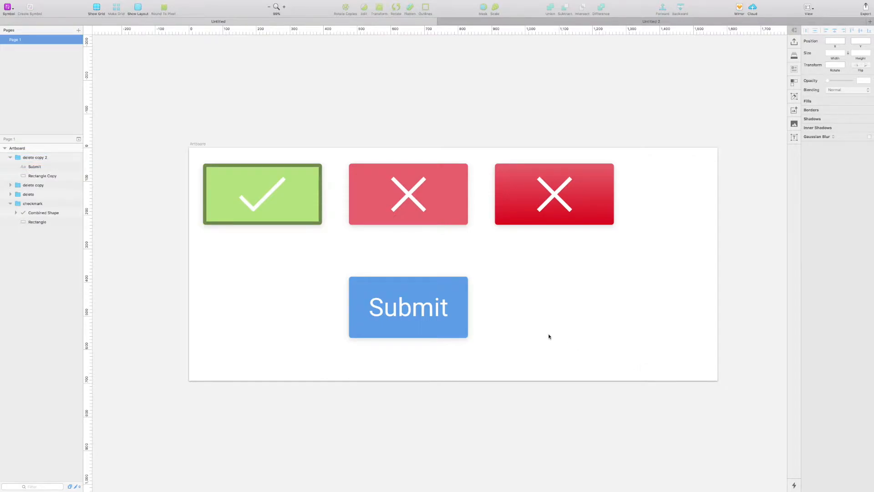
Set the Submit text's character spacing to 1.5 and increase its line spacing.
double_click(427, 326)
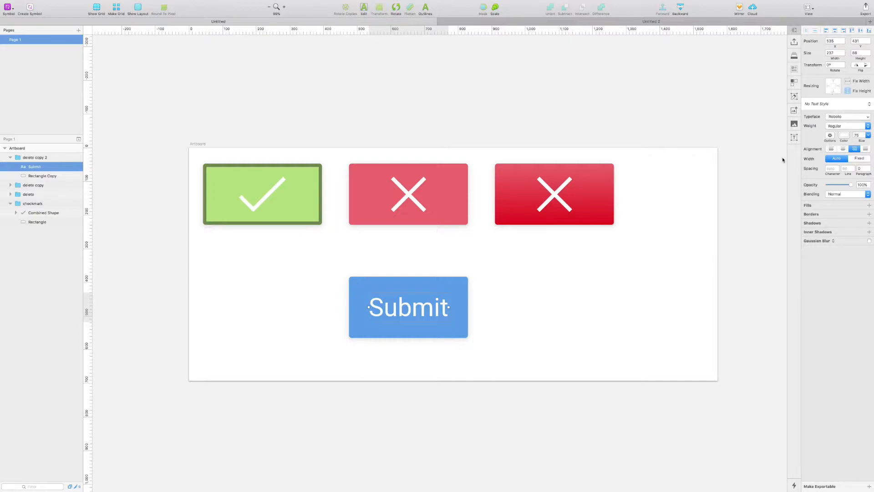
click(835, 168)
text(1.5)
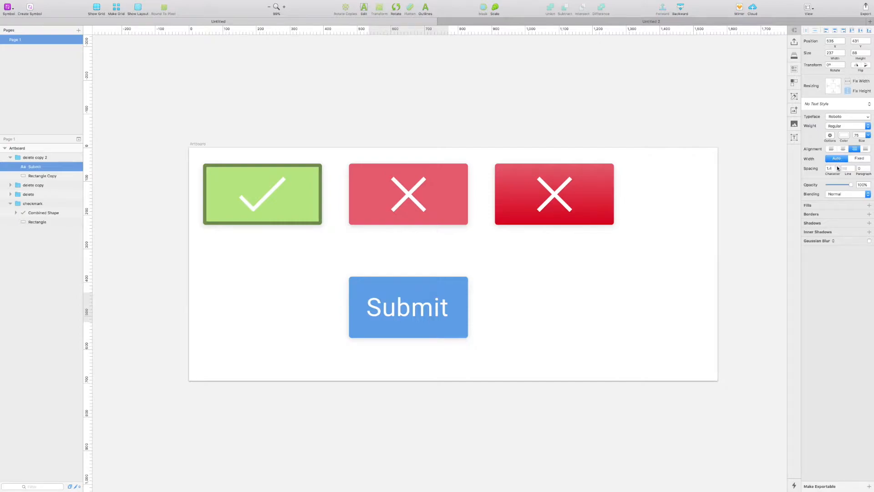
key(Return)
click(852, 167)
click(853, 167)
Create a new text style named "Button" from the Submit text.
click(830, 104)
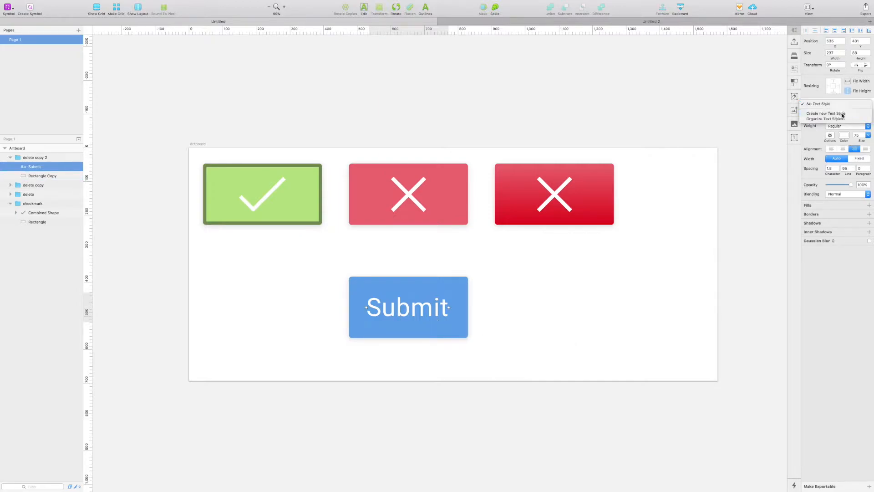
click(842, 116)
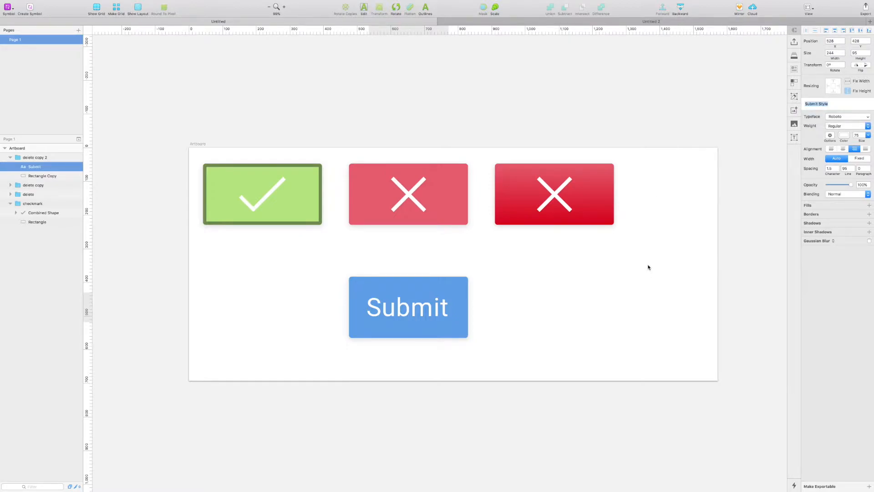
text(Button)
key(Return)
click(624, 359)
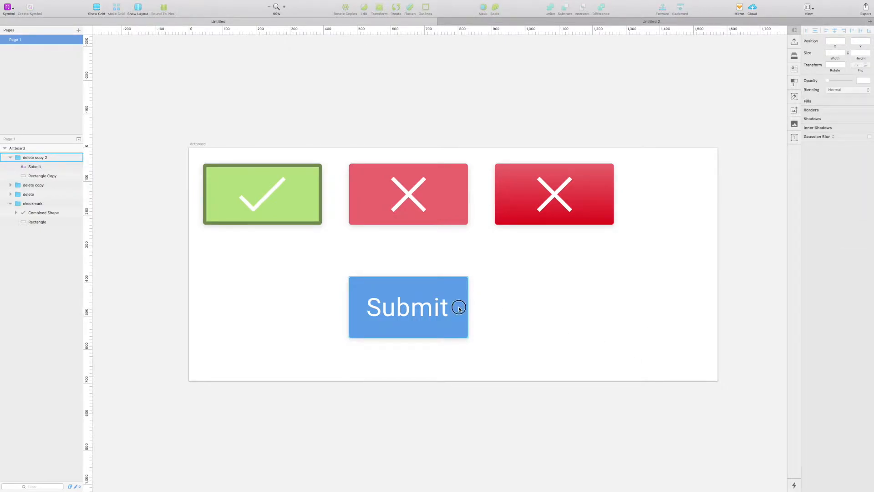
Shift the Submit button toward the artboard's left and draw a rectangle about 257 × 155 beside it.
drag(458, 309, 360, 309)
click(478, 314)
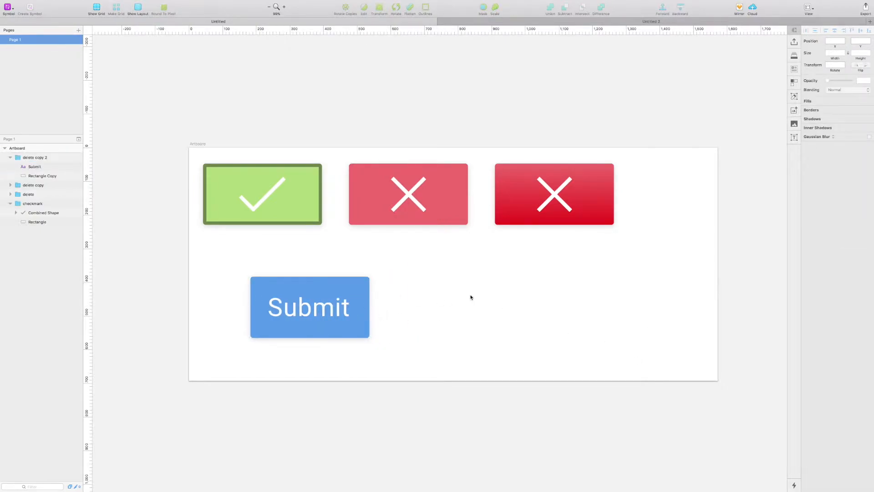
key(r)
drag(469, 276, 555, 328)
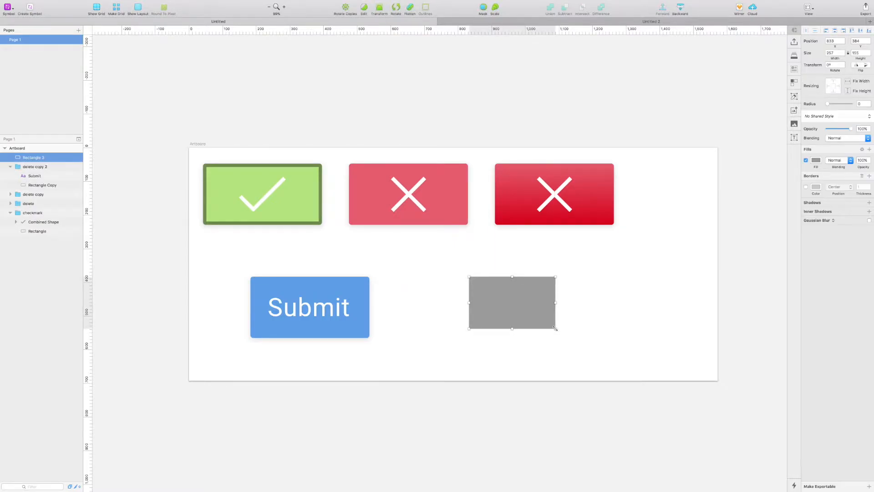
Apply the shared style "button" to the new rectangle and add a fill in the global blue 4A90E2.
click(818, 117)
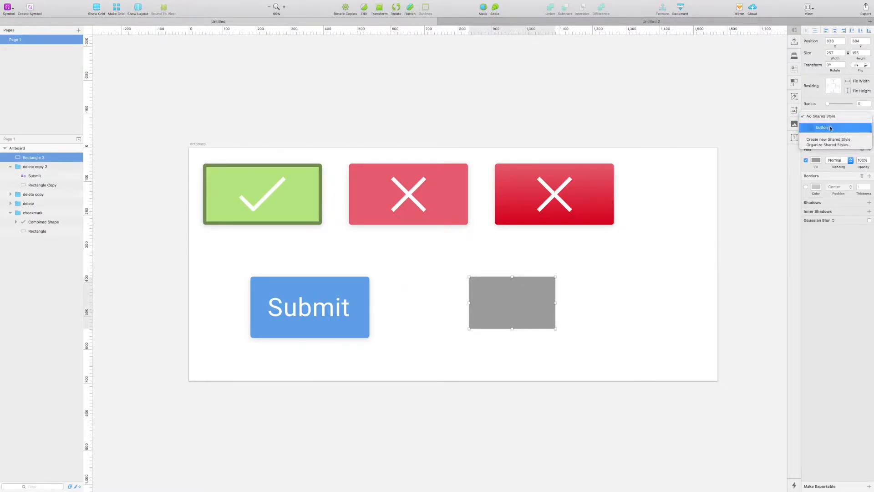
click(829, 128)
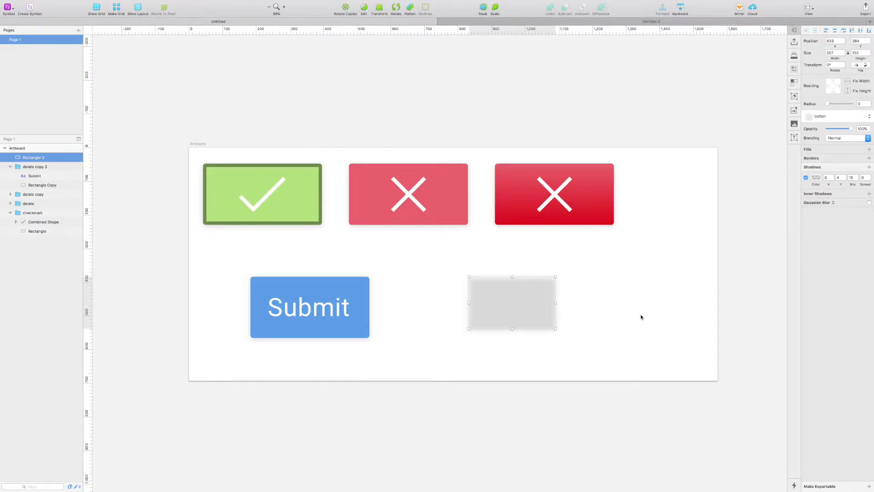
drag(533, 305, 538, 314)
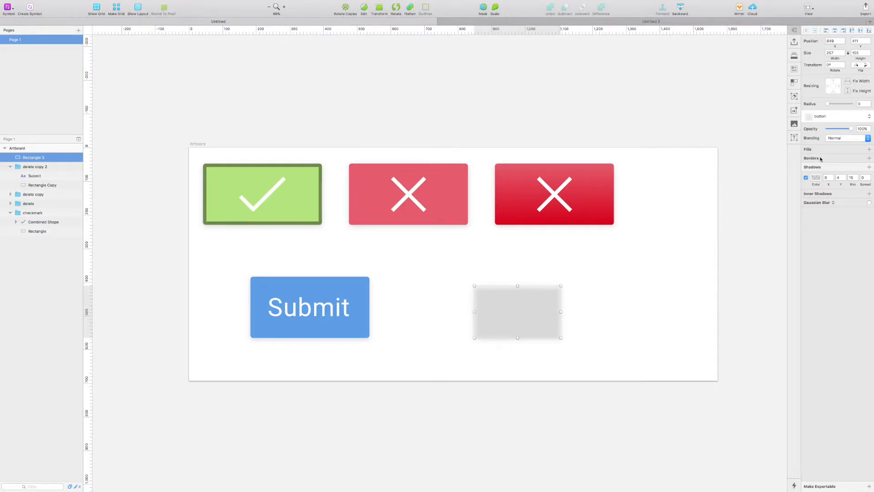
click(828, 151)
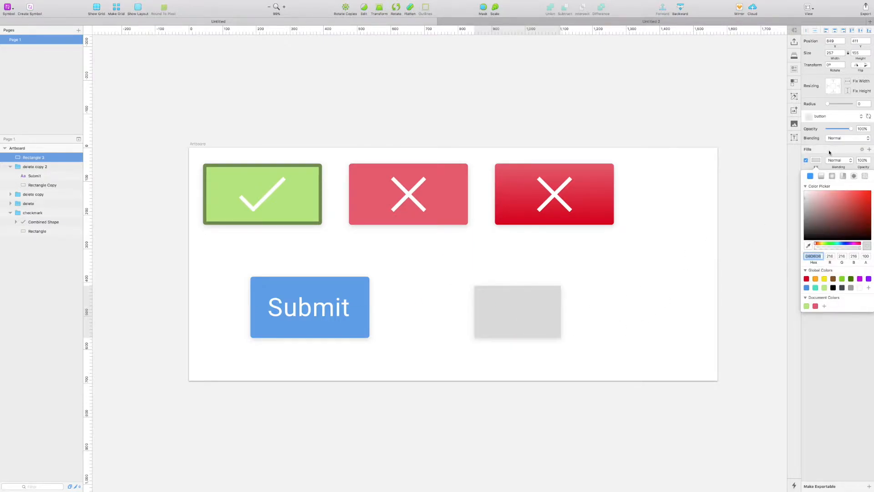
click(806, 288)
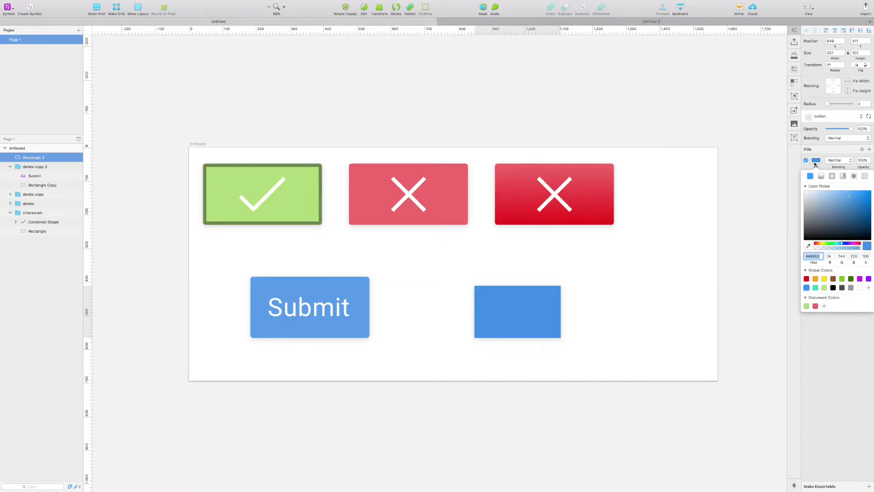
Recolor the new rectangle's fill to the Submit button's lighter blue using the document colors.
click(364, 332)
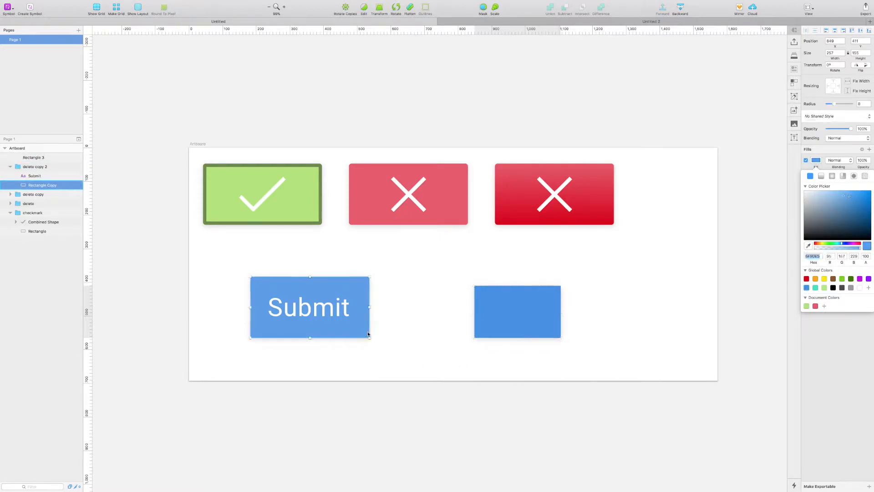
click(599, 320)
click(546, 319)
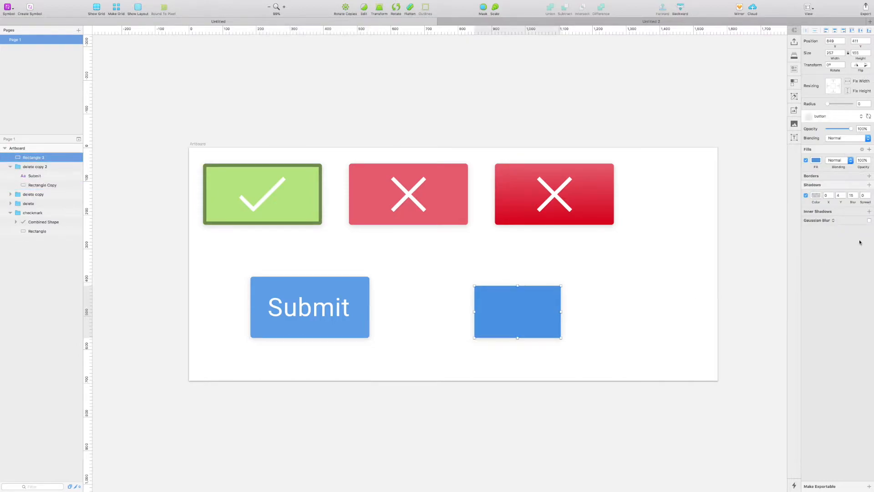
click(816, 160)
click(824, 306)
click(526, 314)
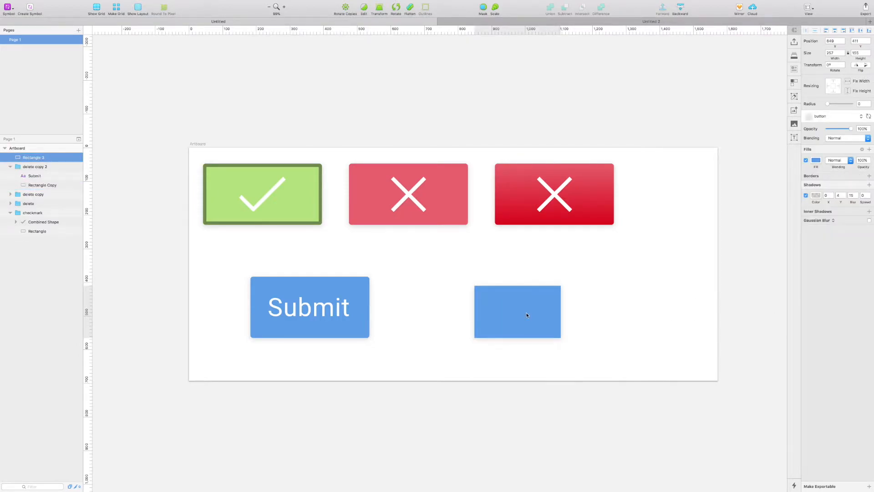
Set the new rectangle's corner radius to 10 and enlarge it to match the Submit button's size.
click(863, 103)
key(Return)
click(675, 246)
click(530, 318)
drag(530, 318, 554, 337)
Add a text layer reading "Save" beside the blank blue rectangle.
click(589, 312)
key(t)
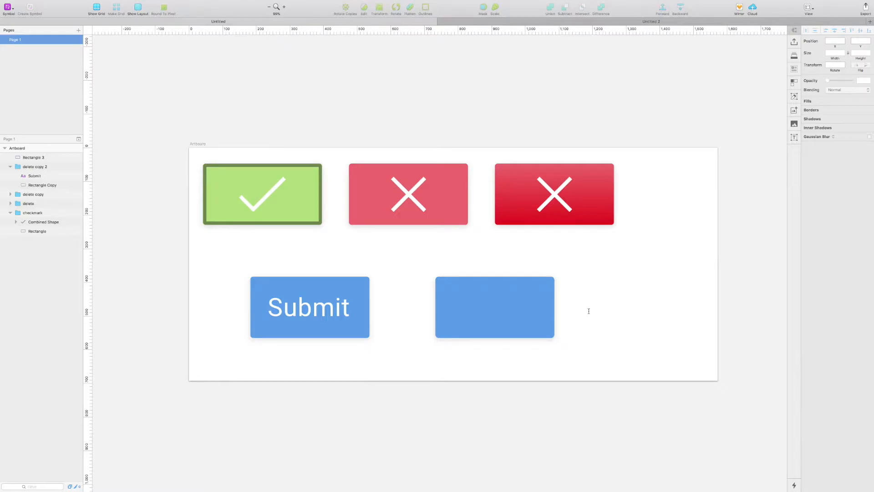
click(589, 310)
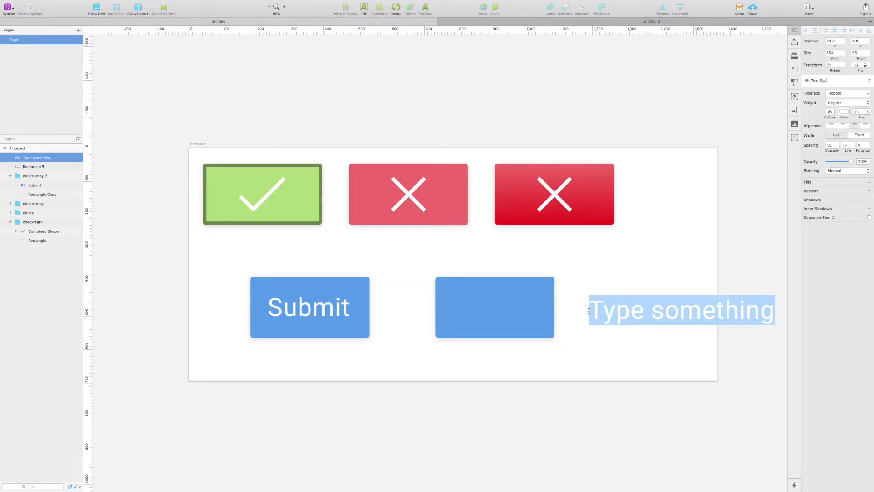
text(Save)
key(Escape)
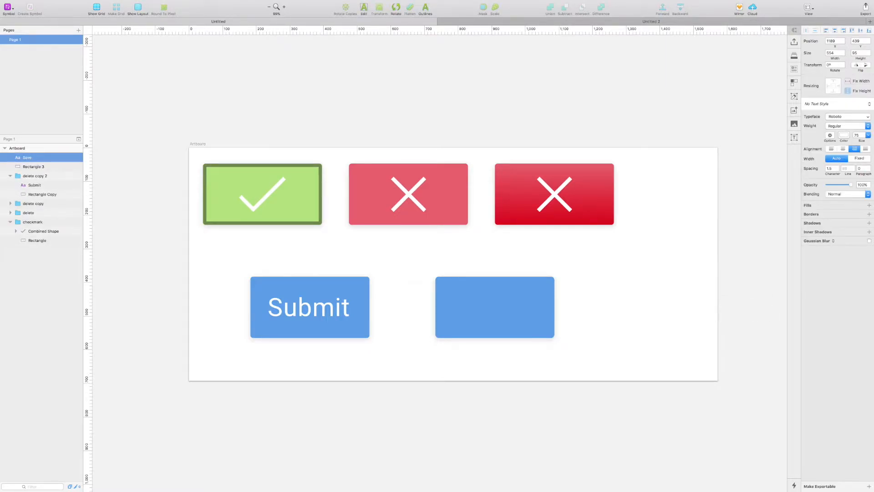
click(698, 323)
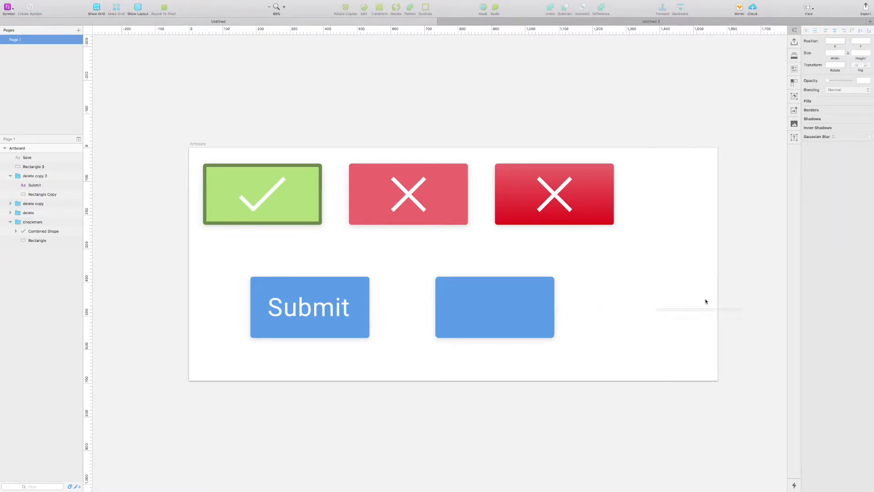
click(484, 323)
drag(649, 254, 731, 394)
scroll(637, 330, right, 5)
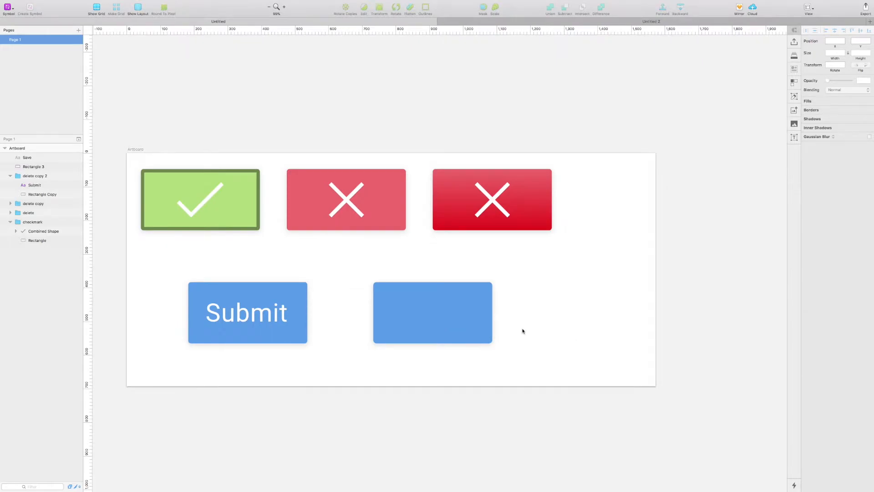
Add a second "Save" text on the artboard and move it onto the blank blue rectangle.
click(514, 315)
text(Save)
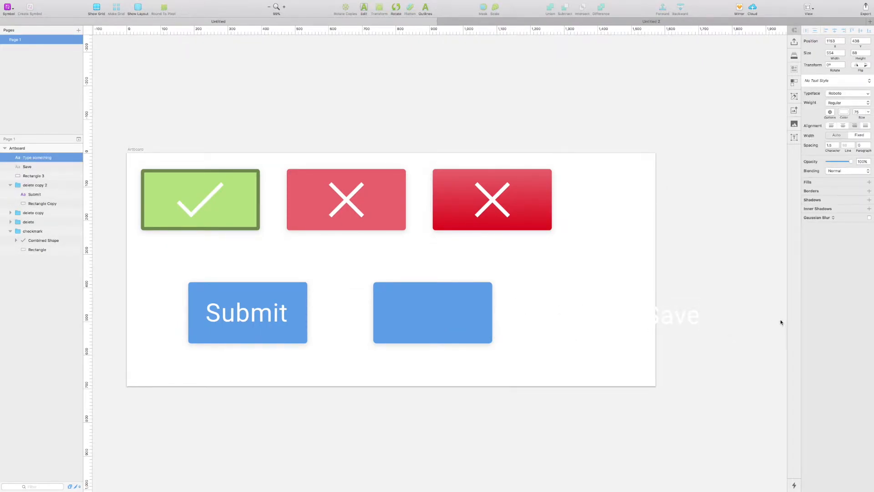
click(713, 283)
drag(712, 284, 616, 380)
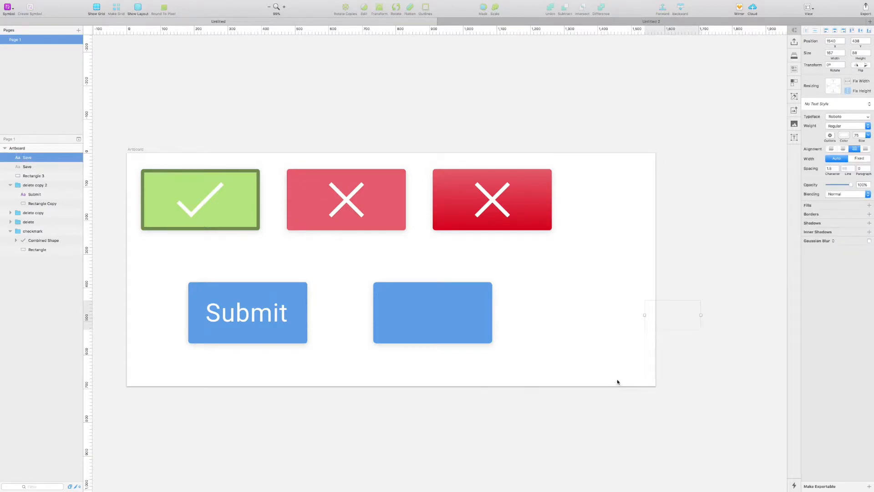
click(651, 320)
drag(652, 319, 426, 311)
Center the Save text horizontally and vertically on its blue rectangle.
drag(388, 262, 536, 379)
click(836, 33)
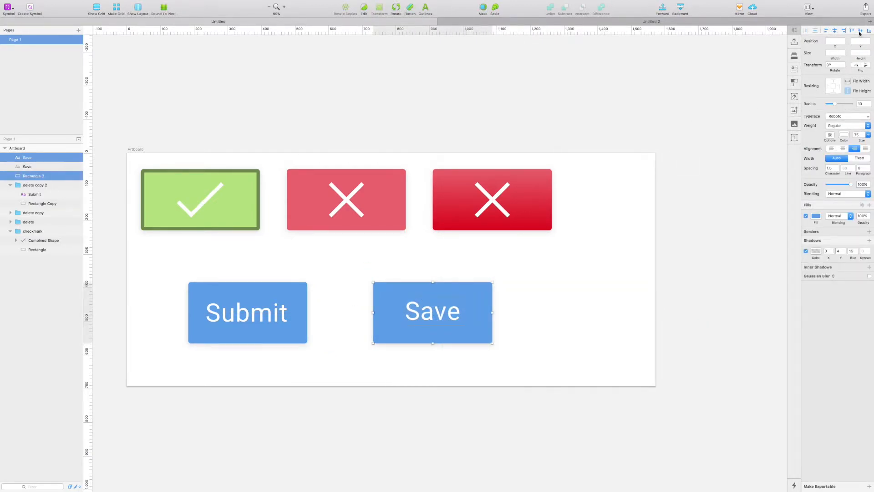
click(528, 322)
Apply the text style "Button" to the Save text.
double_click(433, 313)
click(832, 105)
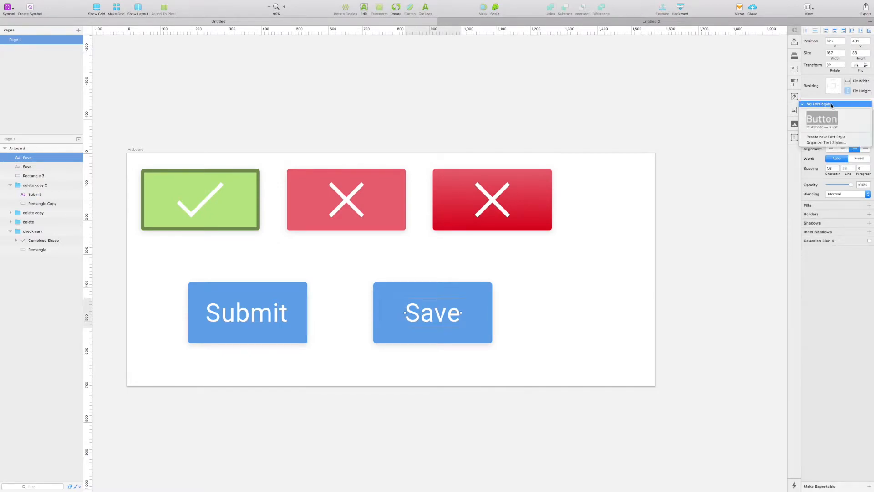
click(697, 267)
click(634, 353)
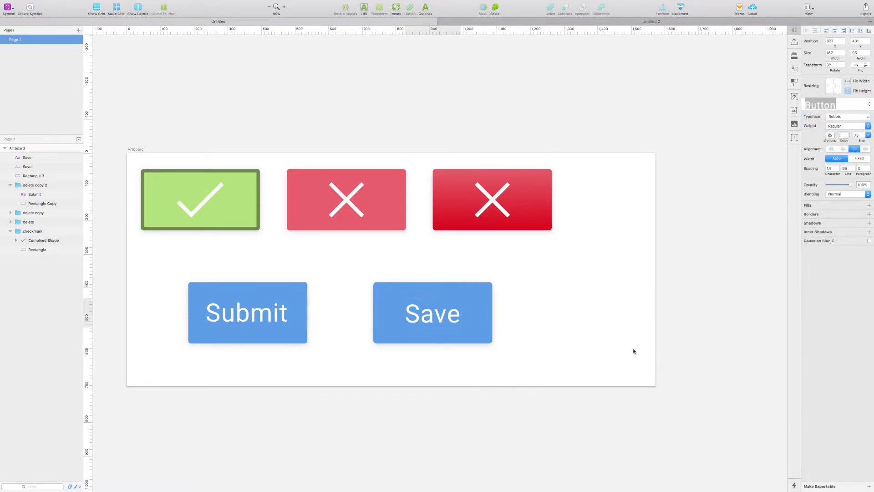
Realign the Save text vertically with the middle of its rectangle and group the two layers.
drag(493, 335, 515, 282)
click(860, 30)
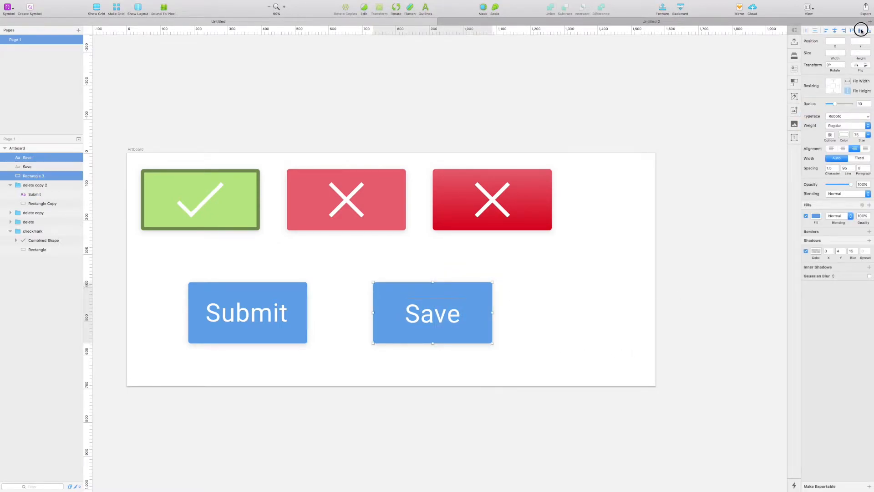
click(552, 246)
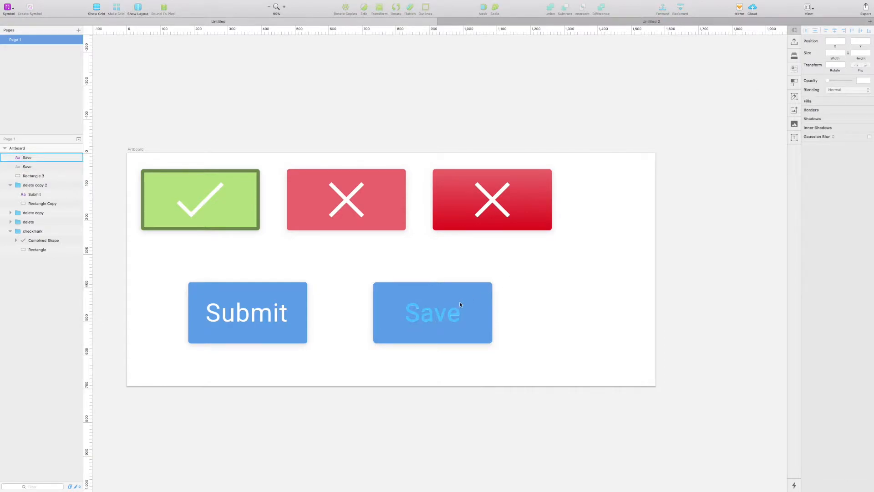
drag(456, 267, 455, 314)
key(super+g)
click(538, 317)
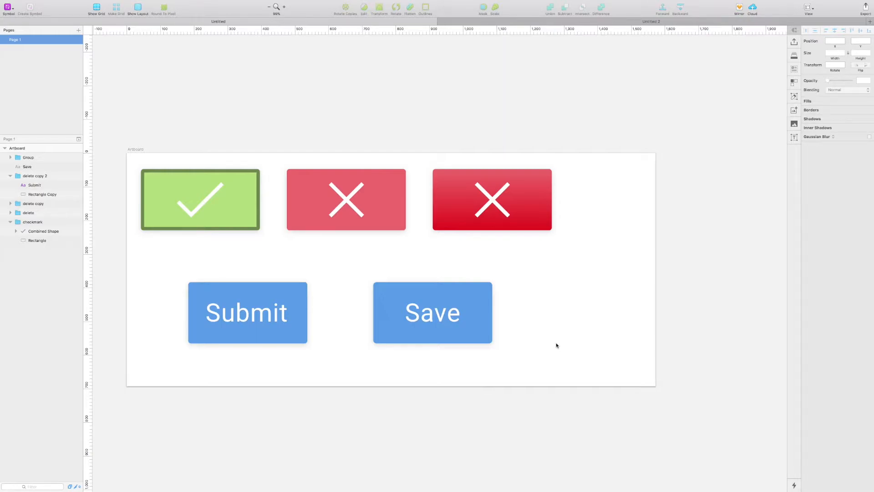
Move the Submit and Save buttons into a row directly beneath the check mark and flat red cross buttons.
scroll(532, 347, up, 1)
drag(257, 321, 210, 284)
drag(430, 317, 369, 288)
click(441, 291)
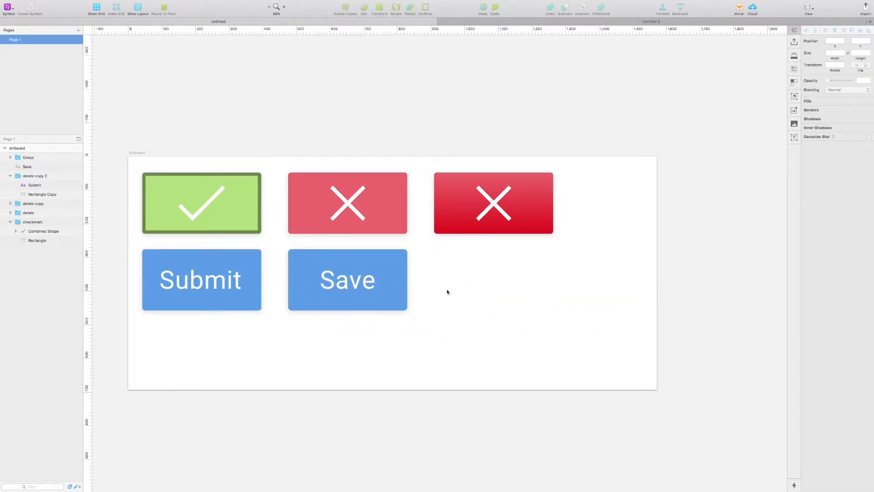
Draw a rectangle about 354 × 182 beneath the red gradient button and set its corner radius to 10.
scroll(447, 291, right, 5)
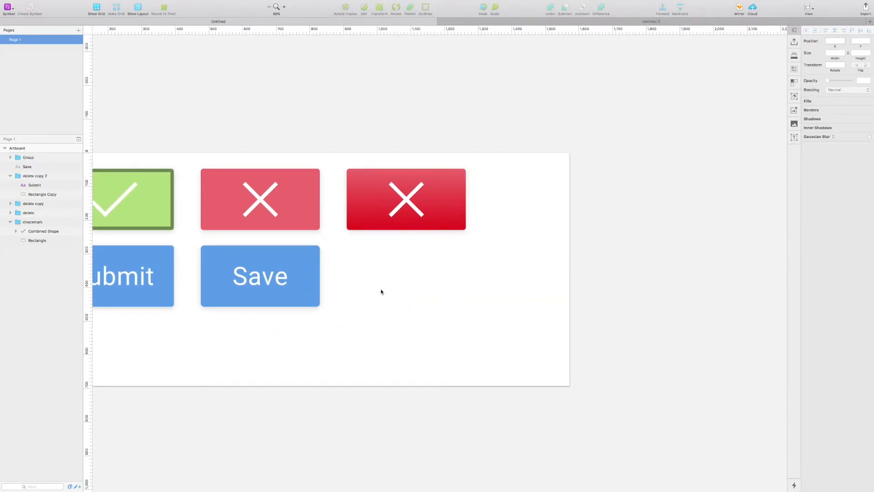
key(z)
drag(328, 216, 507, 336)
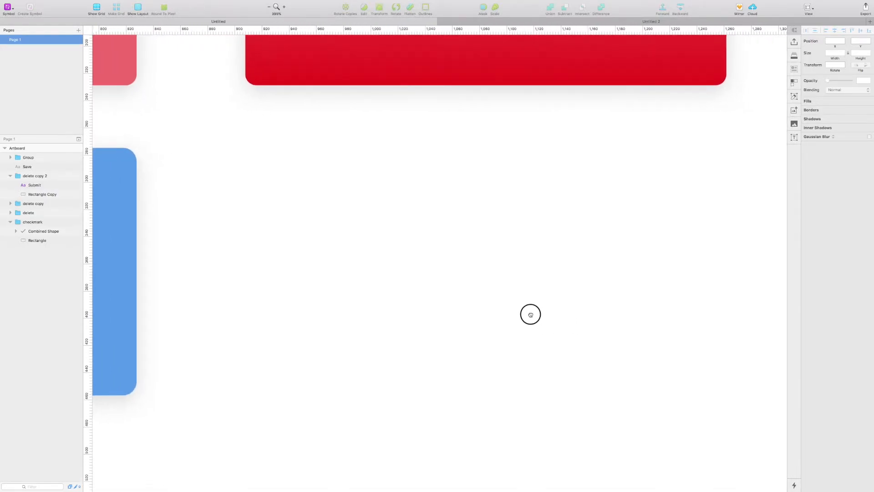
key(r)
drag(232, 141, 713, 390)
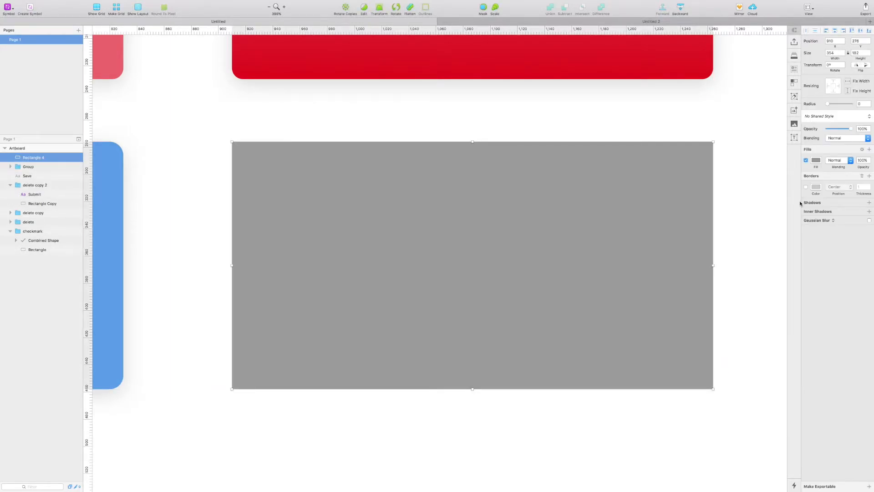
click(866, 104)
key(Return)
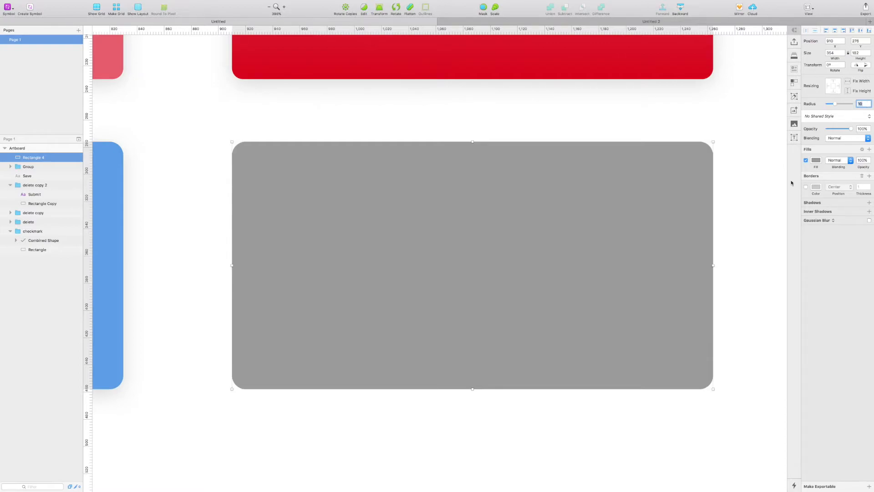
click(754, 210)
Recolor the new rectangle's fill with the blue from the document colors.
click(706, 184)
click(816, 160)
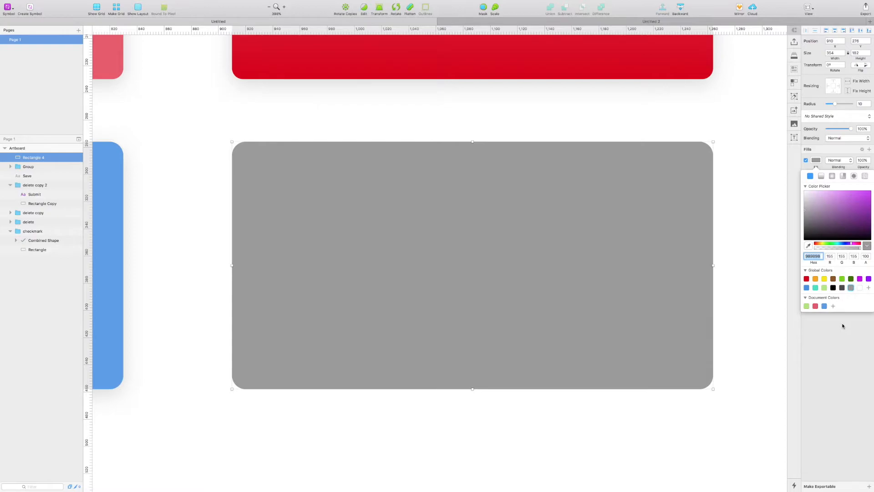
click(823, 305)
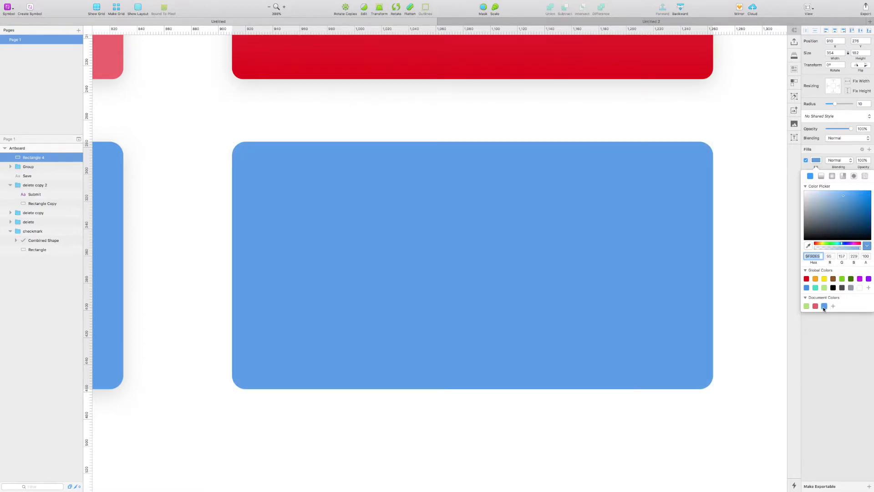
key(Escape)
Add a left-aligned text reading "Commit" over the new blue rectangle.
scroll(698, 291, down, 5)
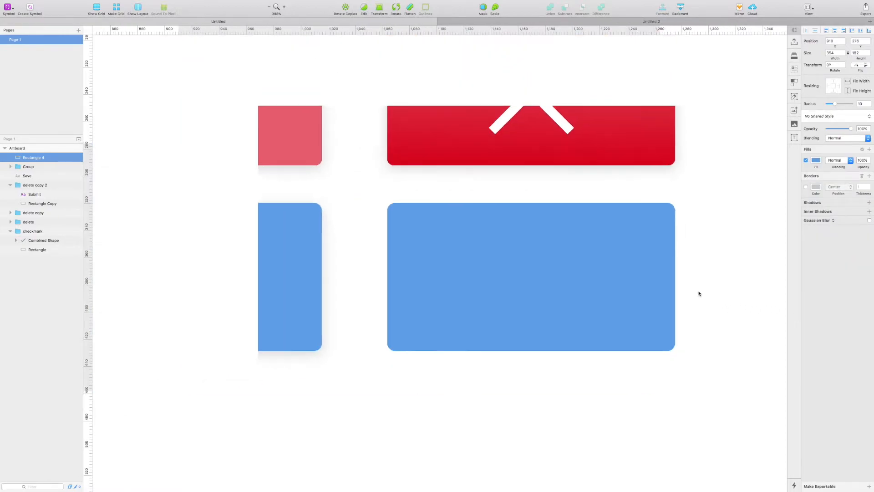
key(t)
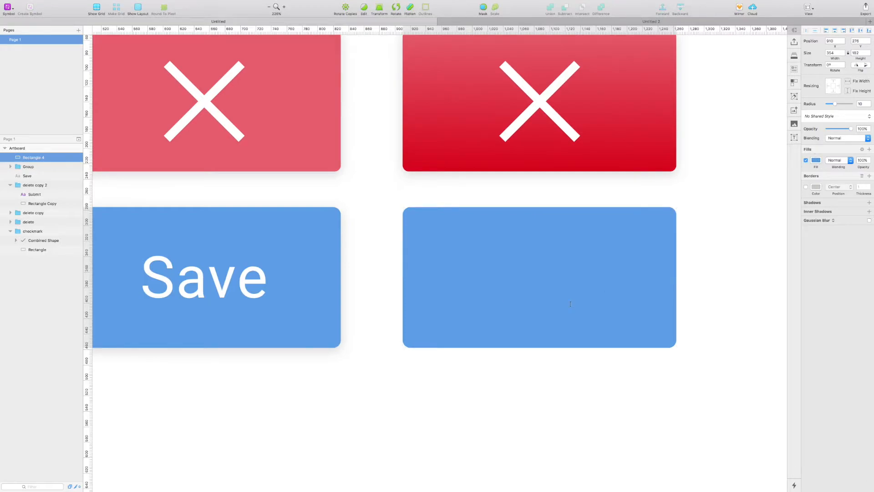
click(570, 304)
click(831, 127)
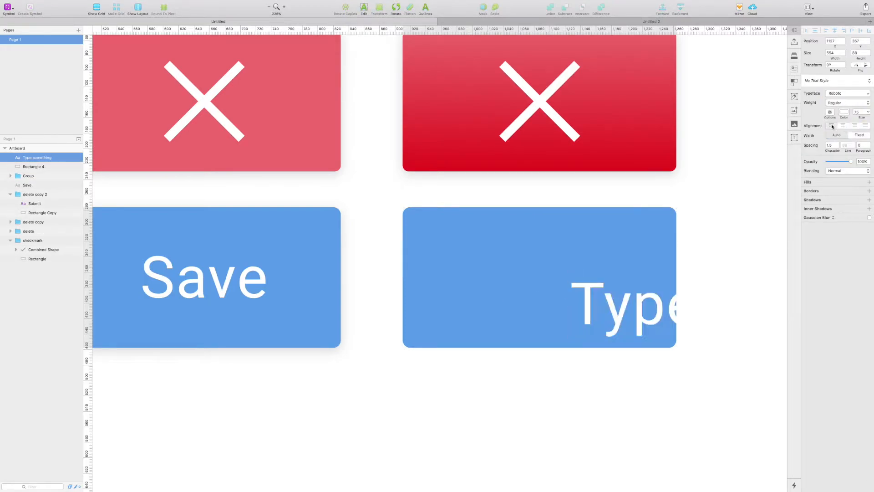
double_click(615, 318)
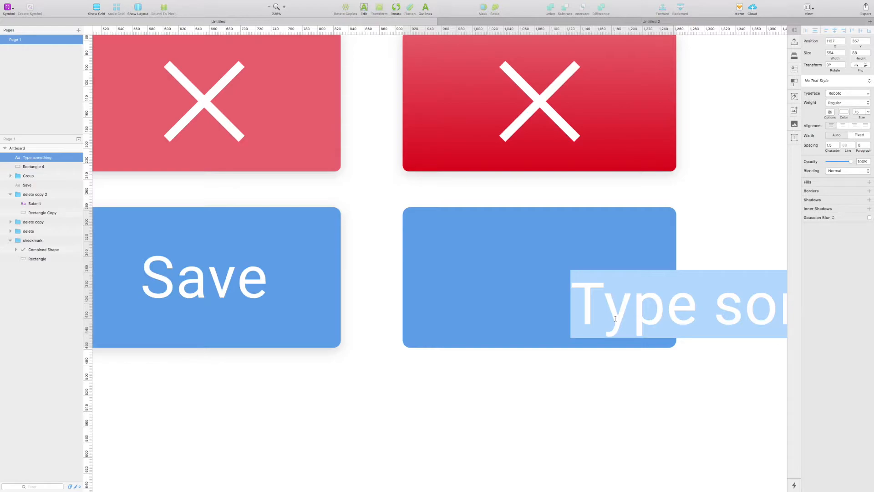
text(Commit)
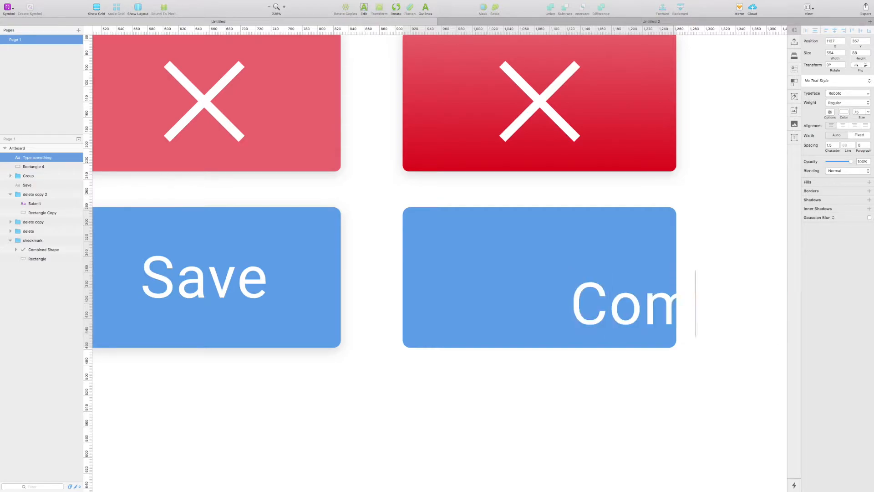
key(Escape)
Move the Commit text within the rectangle and center it there horizontally and vertically.
drag(608, 283, 485, 256)
shift+click(575, 286)
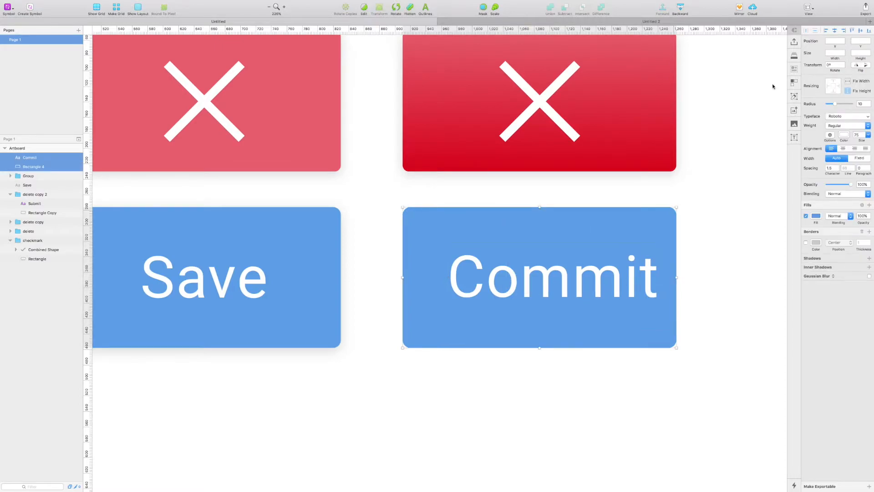
click(835, 31)
click(860, 30)
Apply the text style "Button" to the Commit text and group it with its rectangle.
click(751, 196)
click(592, 291)
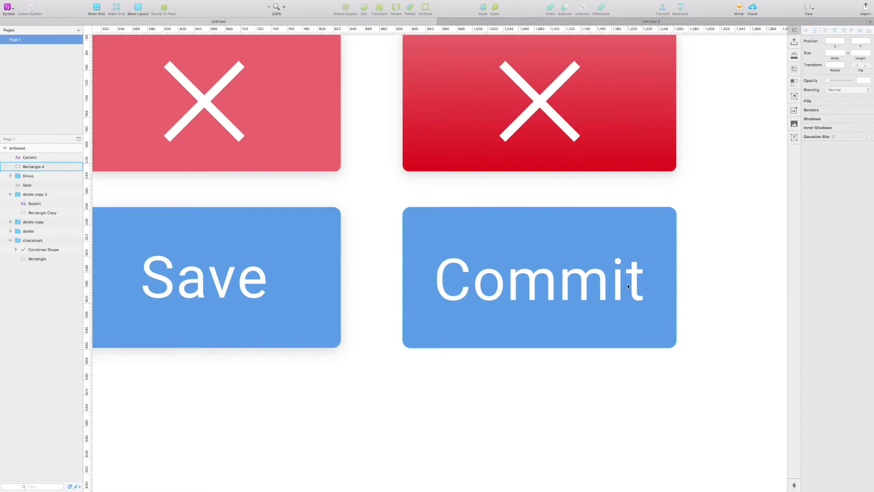
shift+click(658, 257)
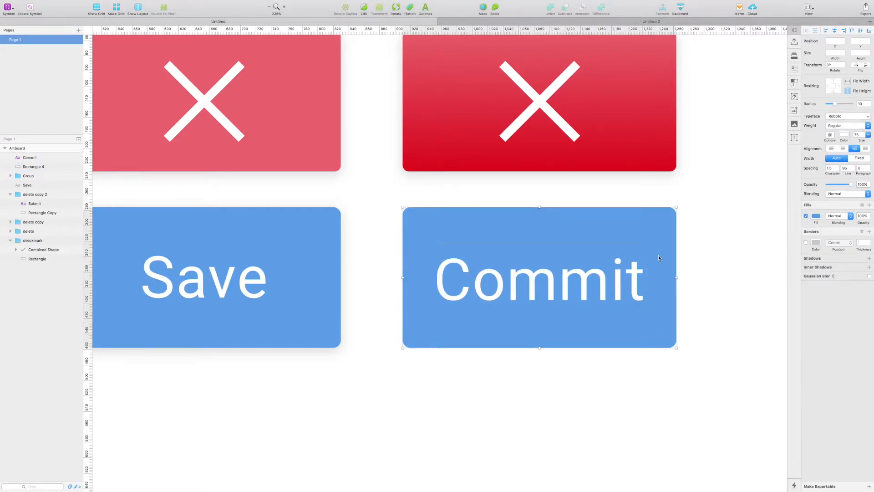
key(super+g)
Try to apply the shared style "button" to the whole Commit group.
click(818, 117)
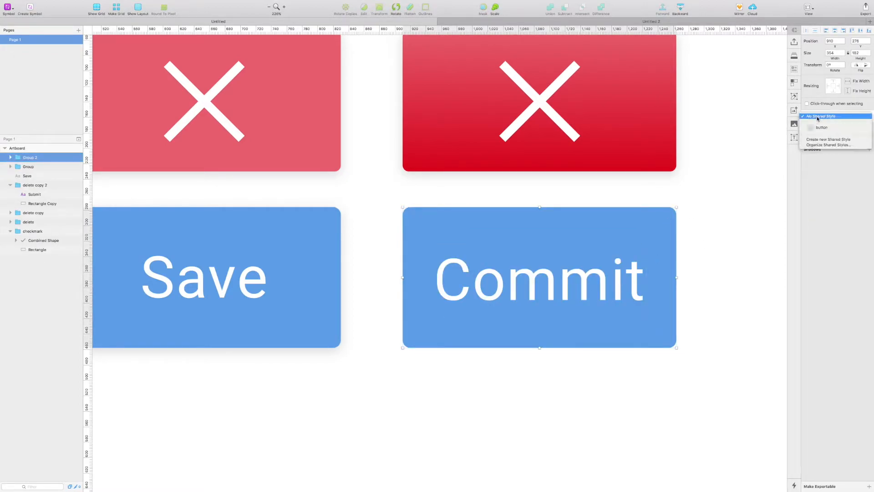
click(744, 284)
scroll(744, 283, right, 1)
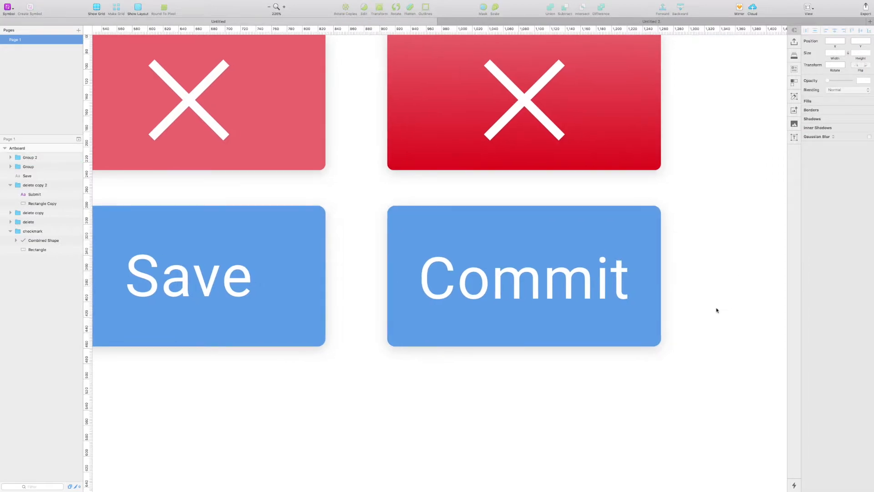
scroll(685, 346, up, 1)
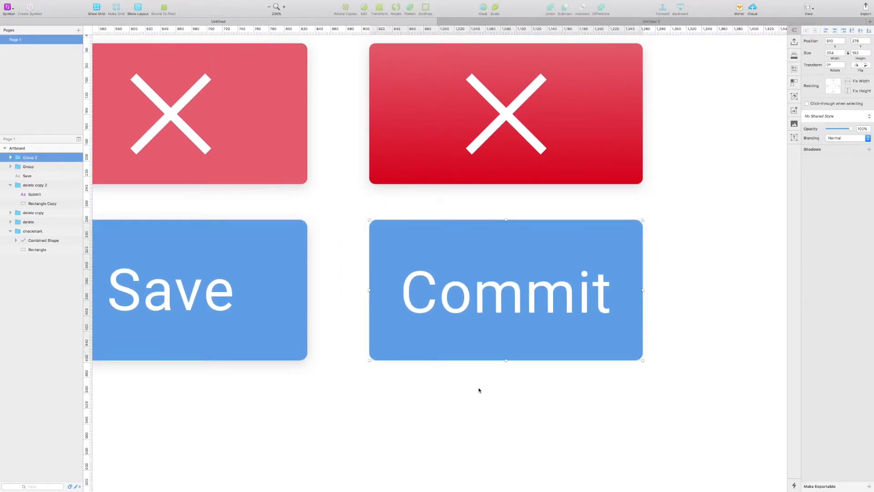
scroll(482, 388, right, 2)
scroll(481, 388, up, 1)
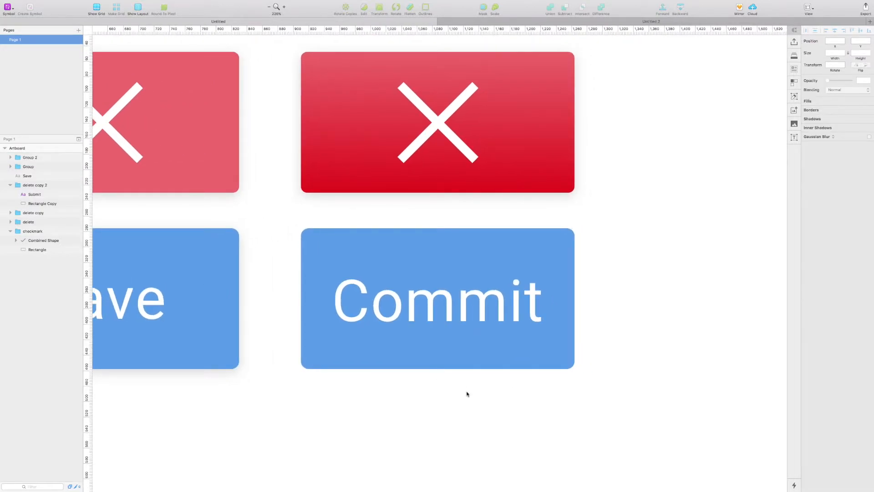
scroll(455, 389, down, 1)
scroll(455, 389, right, 1)
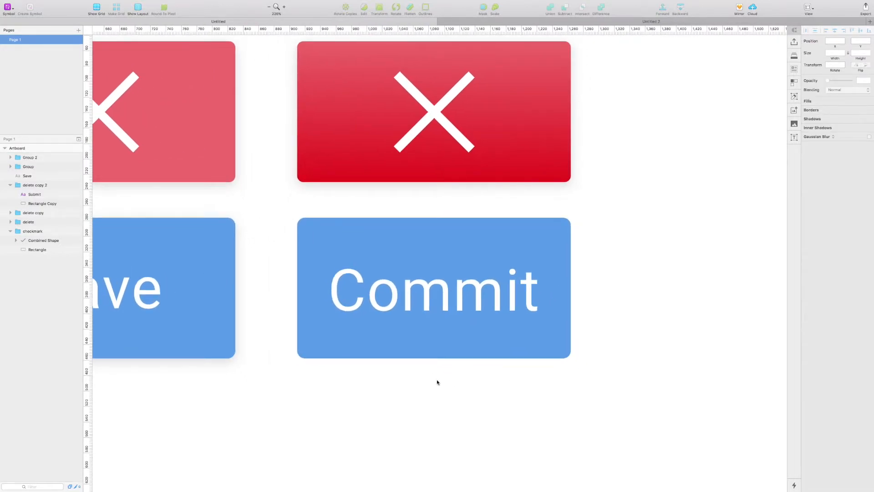
Add a shadow with blur 15 to the blue rectangle behind the Commit text.
double_click(317, 350)
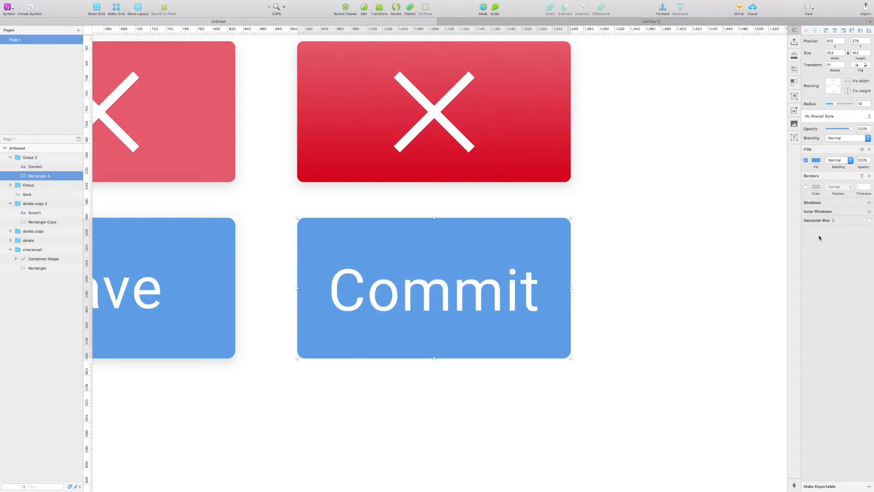
click(819, 203)
double_click(844, 217)
click(857, 212)
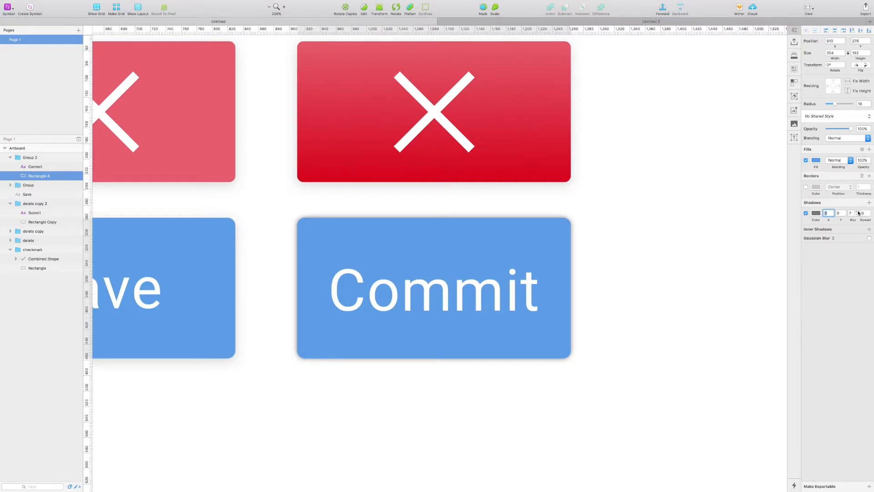
click(858, 212)
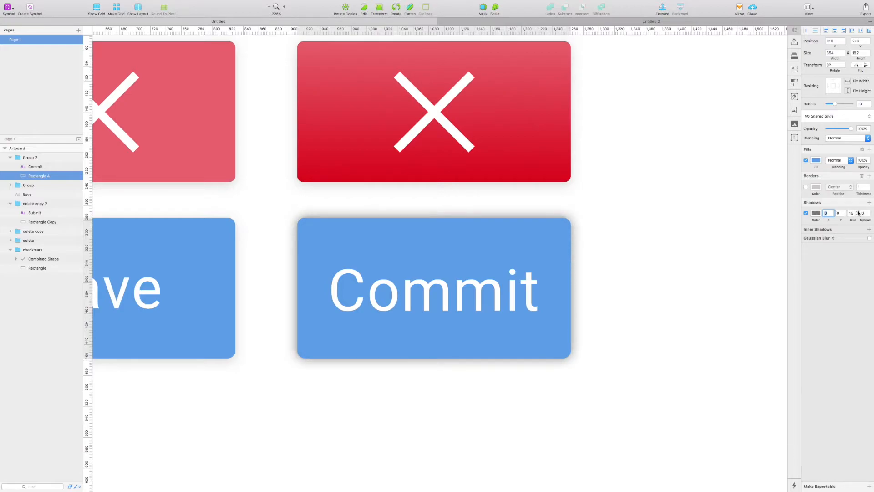
Set the Commit rectangle's shadow colour to the blue #5F9DE5 sampled from the button itself.
click(815, 213)
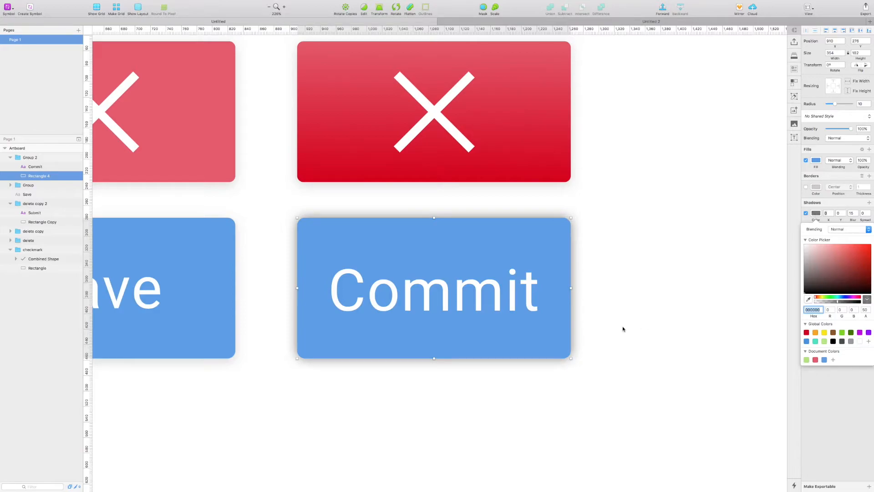
key(ctrl+c)
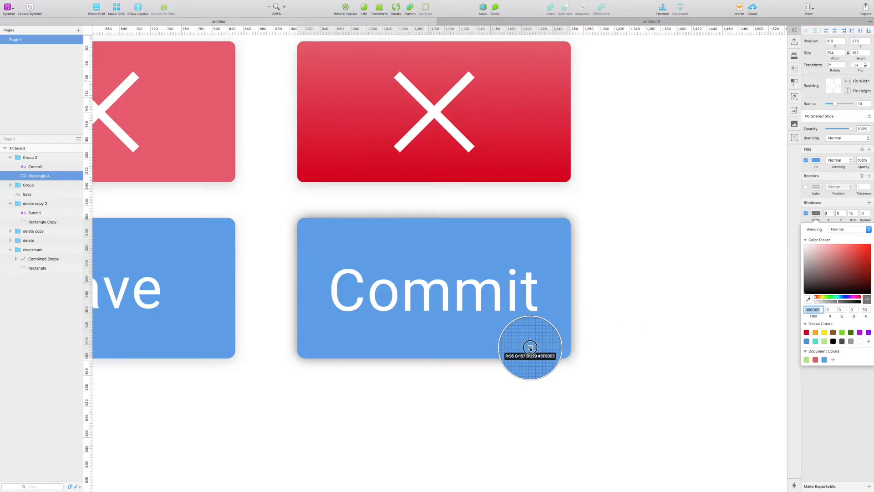
click(527, 349)
click(621, 350)
click(671, 346)
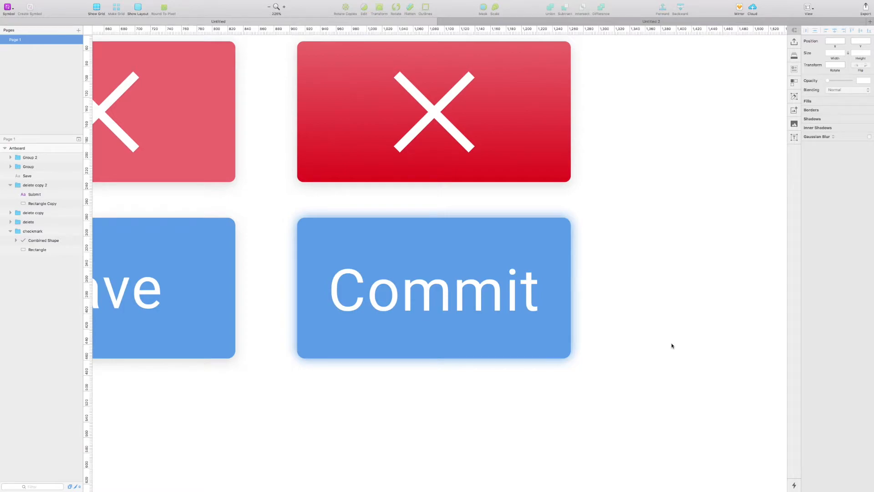
key(super+0)
drag(672, 346, 736, 376)
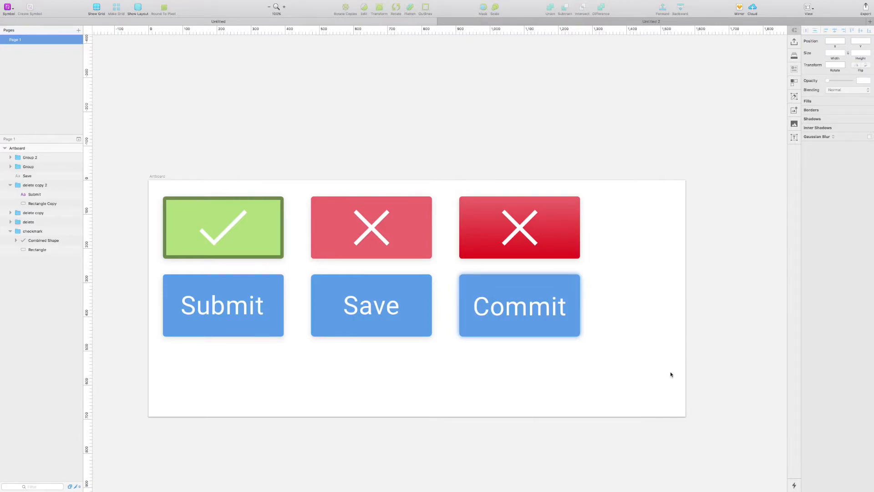
drag(621, 375, 625, 366)
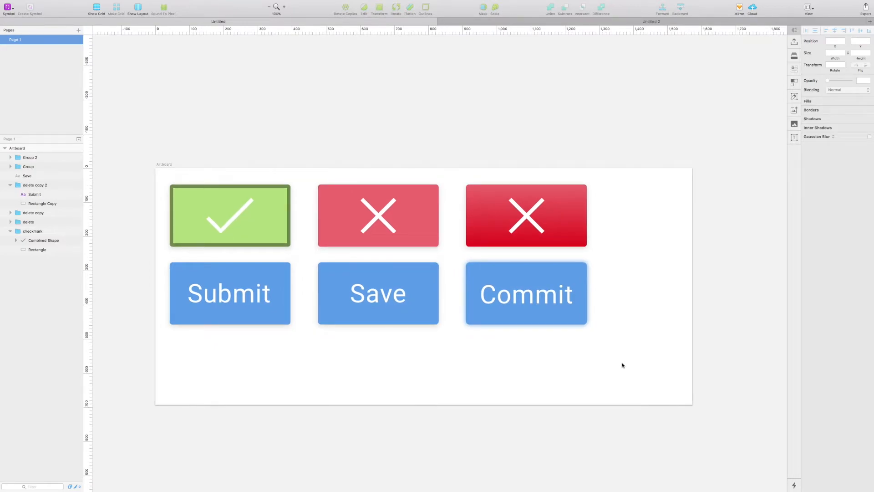
drag(596, 360, 601, 144)
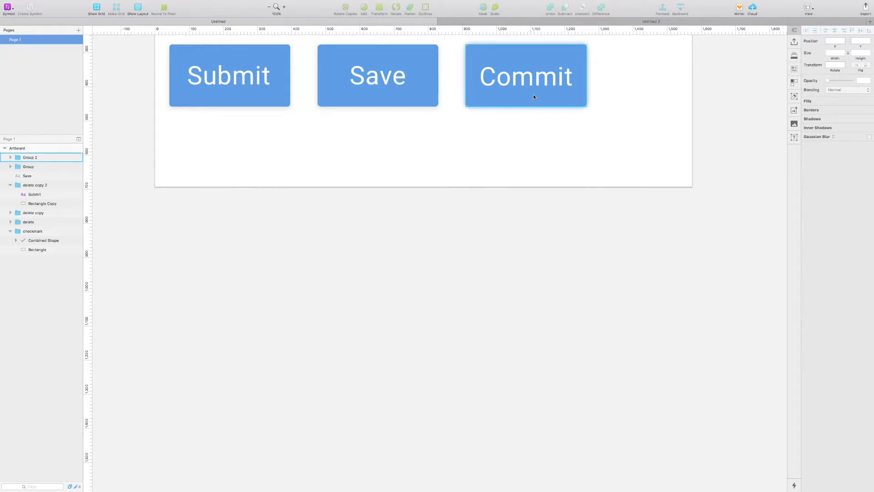
Add a text layer reading "Outline Text" in the empty area below the blue buttons.
scroll(452, 284, up, 5)
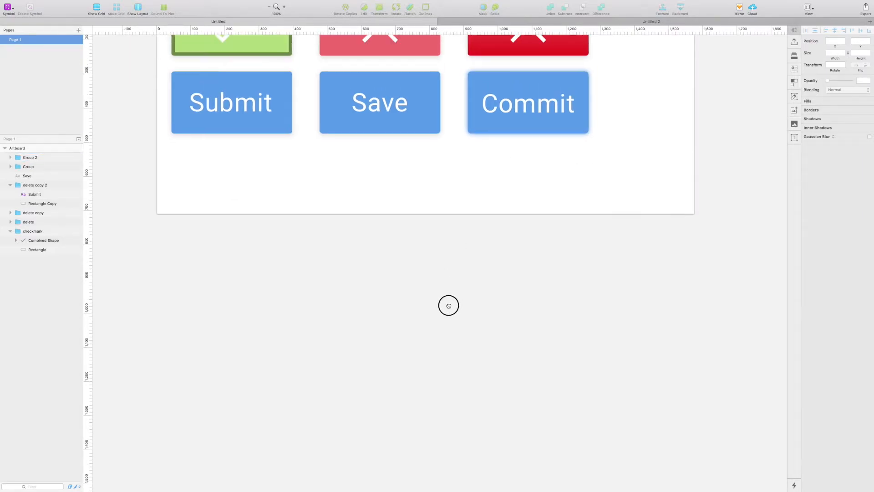
key(t)
click(382, 241)
text(Goo)
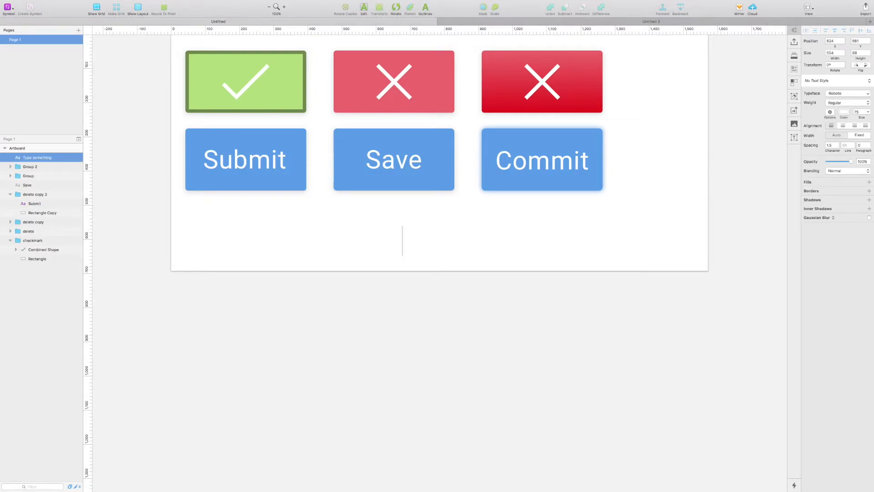
key(BackSpace)
key(BackSpace)
key(BackSpace)
text(Outline Text)
key(Escape)
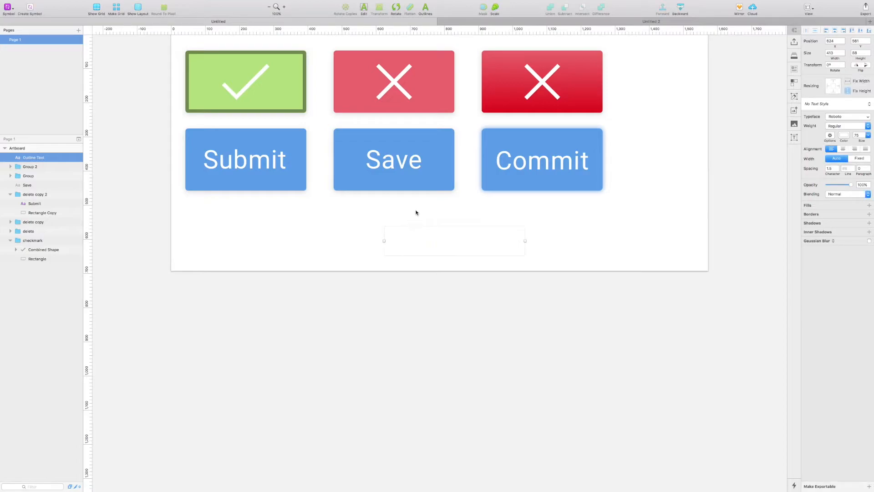
Colour the Outline Text black and move it further left below the Submit and Save buttons.
click(844, 135)
click(833, 250)
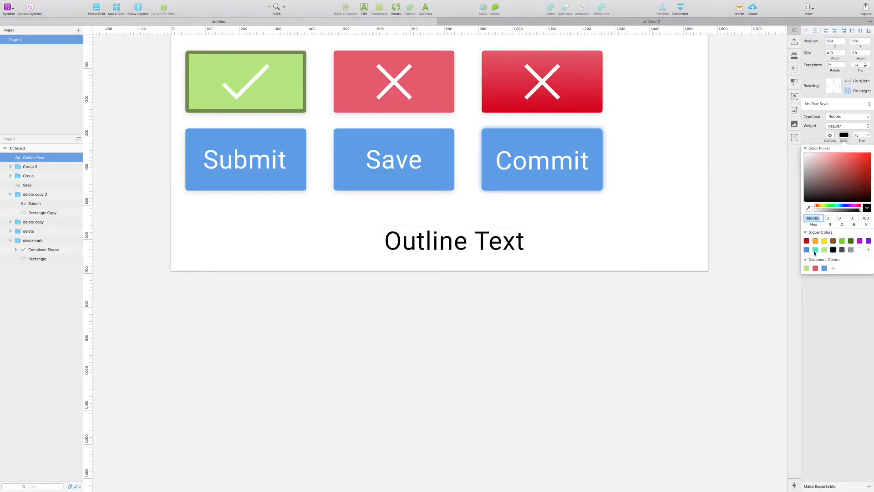
click(499, 244)
drag(499, 244, 408, 238)
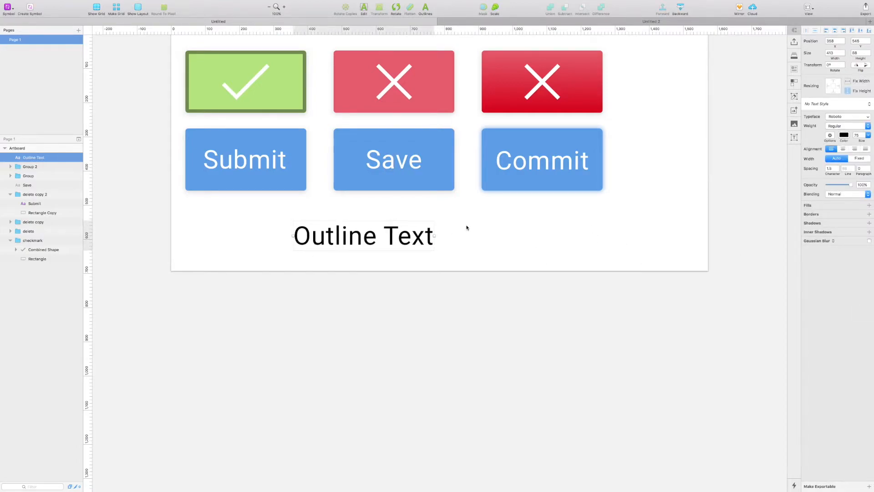
Convert the Outline Text to vector outlines and select its individual letter paths, ending with the final "t".
click(426, 9)
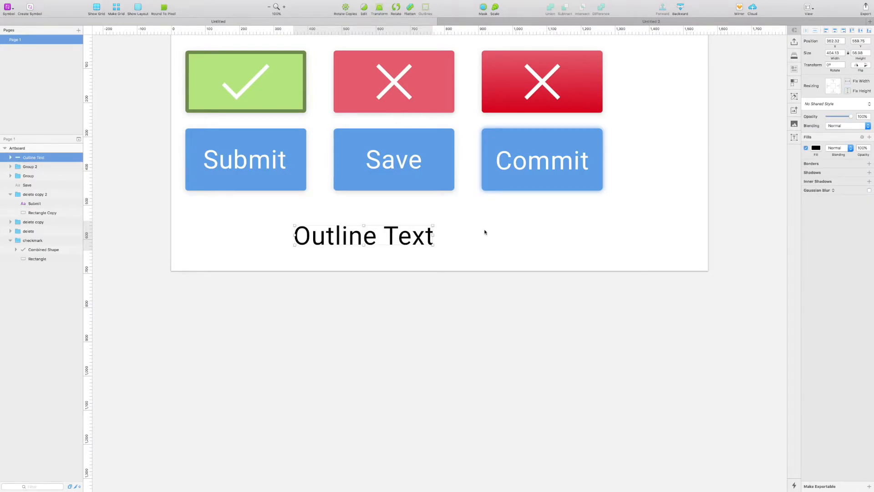
drag(264, 221, 540, 262)
click(330, 242)
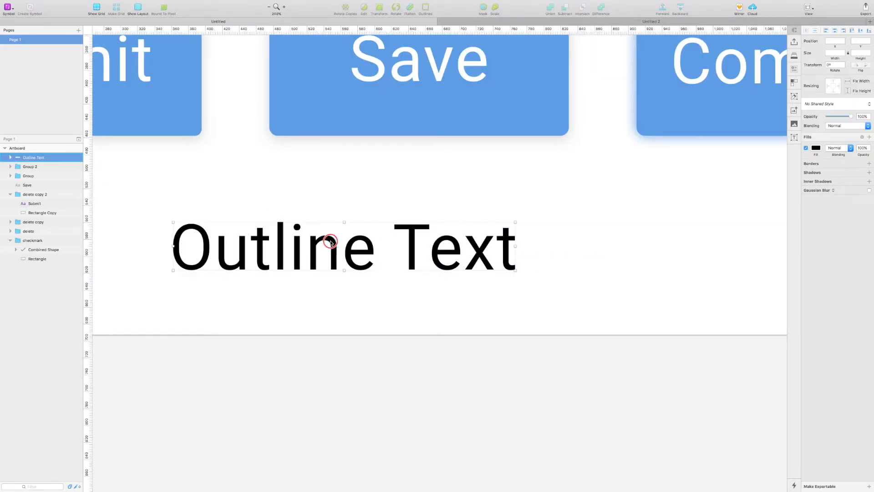
double_click(334, 248)
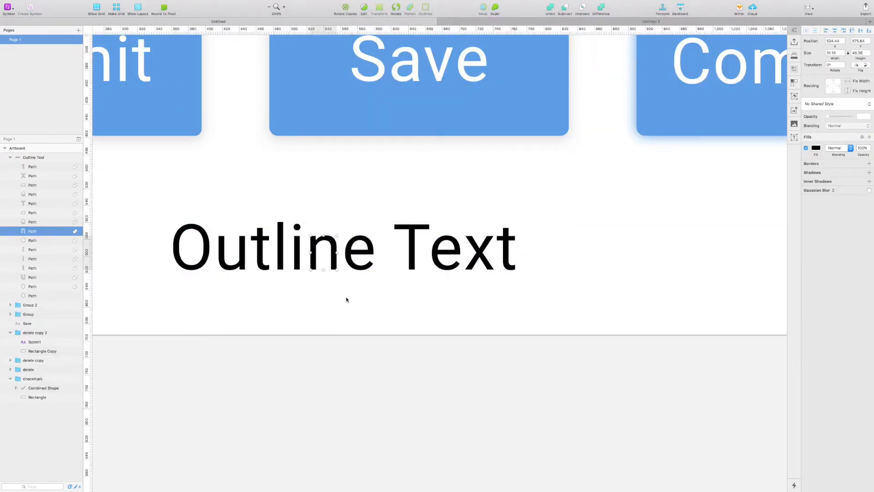
click(353, 254)
click(413, 229)
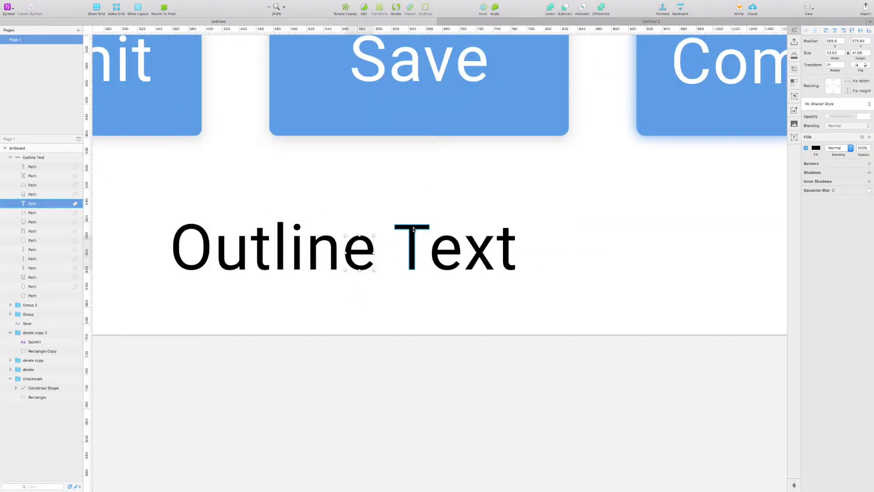
click(447, 248)
click(473, 241)
click(505, 241)
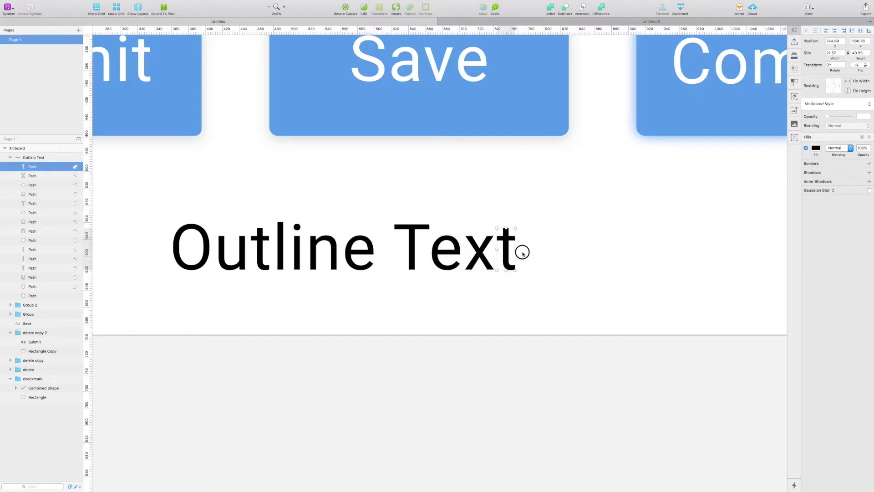
Edit the vector points of the final "t", pulling several of them far outward to distort the letter.
key(Escape)
double_click(507, 260)
double_click(509, 266)
drag(515, 266, 556, 208)
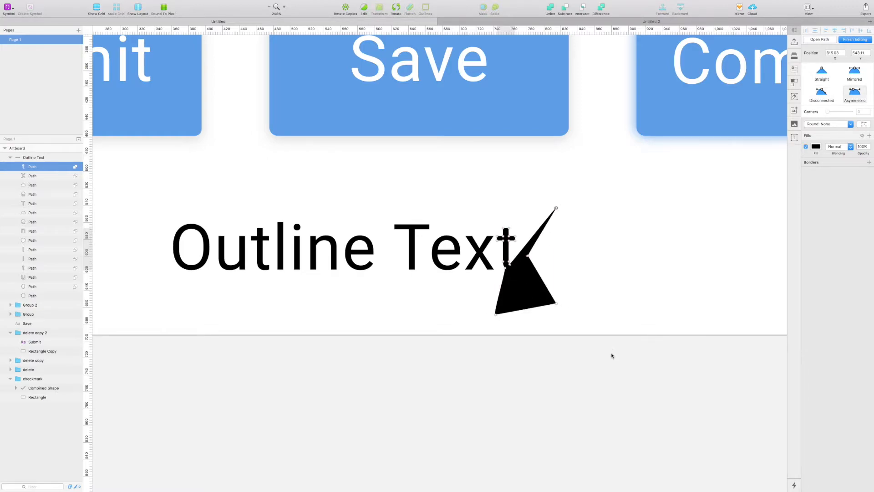
Undo the point edits on the final "t" and delete the whole outlined text shape.
key(super+z)
key(super+z)
key(super+z)
key(super+z)
key(super+z)
key(super+z)
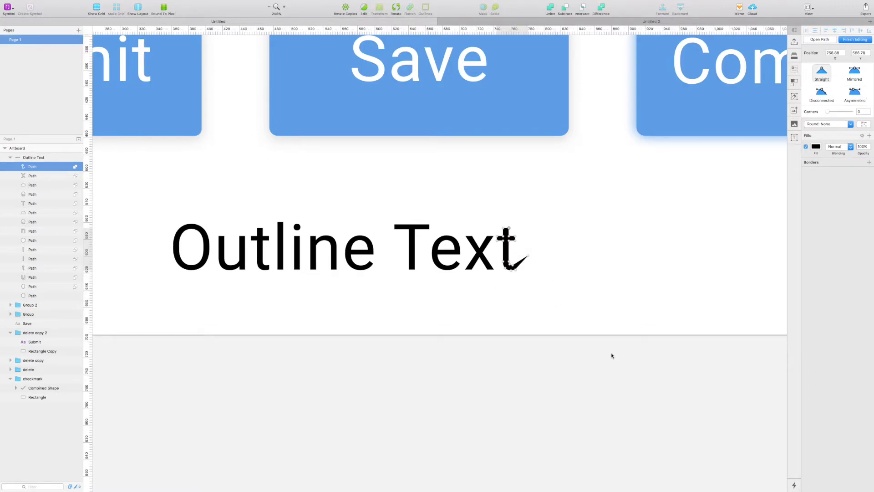
key(Escape)
click(562, 298)
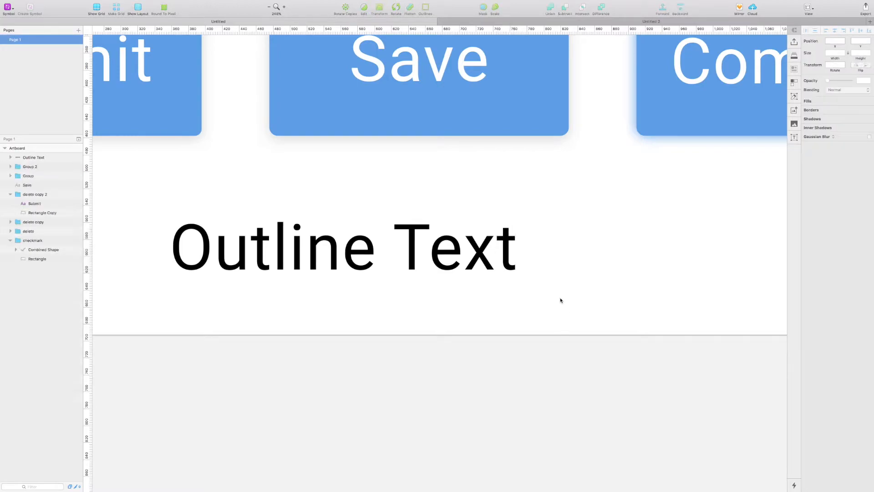
click(235, 248)
key(BackSpace)
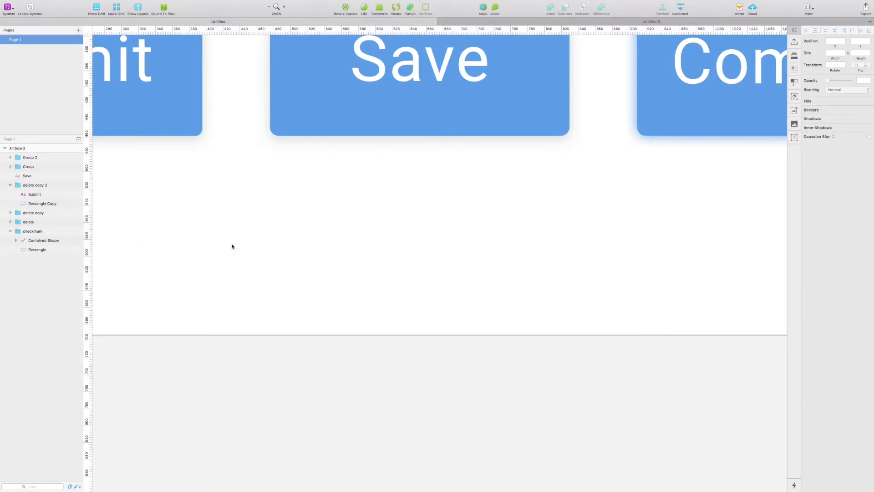
Shrink the artboard to 1321 × 517 so it fits closely around the six buttons.
key(super+0)
drag(408, 270, 409, 323)
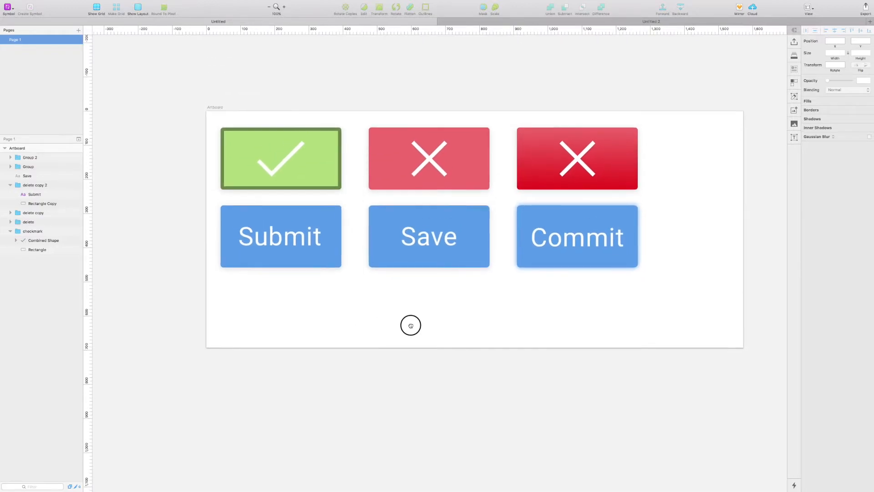
click(217, 107)
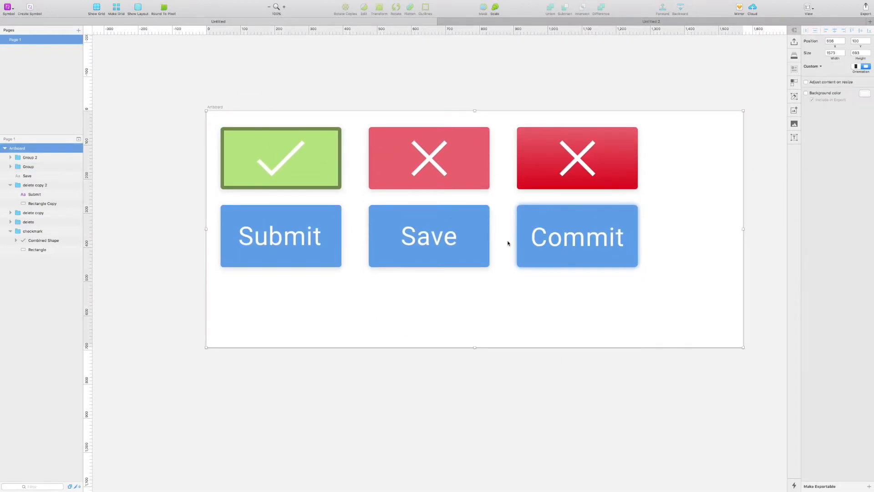
drag(744, 350, 656, 287)
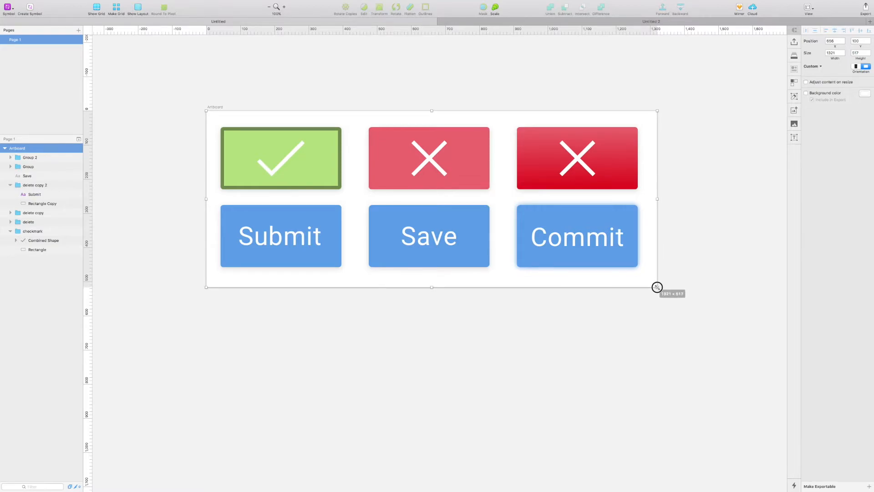
click(656, 309)
Duplicate the artboard beside the original and delete the buttons inside the copy.
drag(628, 341, 629, 141)
scroll(631, 178, down, 5)
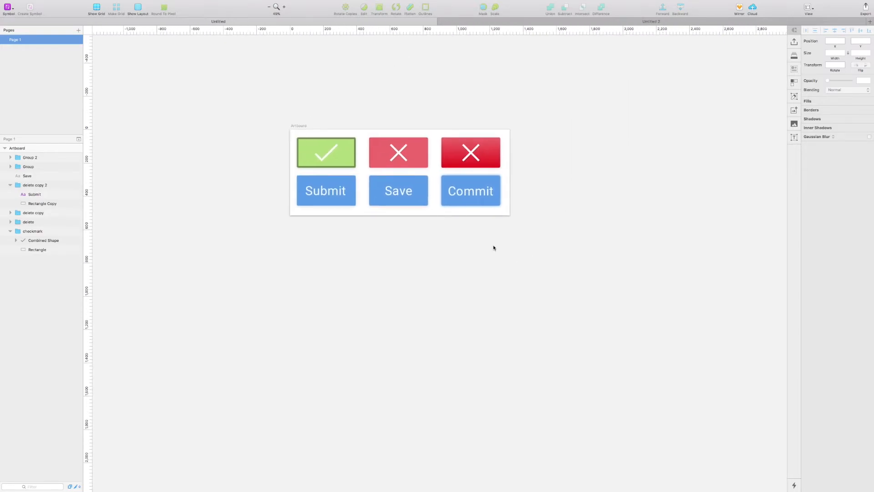
click(297, 126)
drag(296, 126, 425, 117)
click(433, 160)
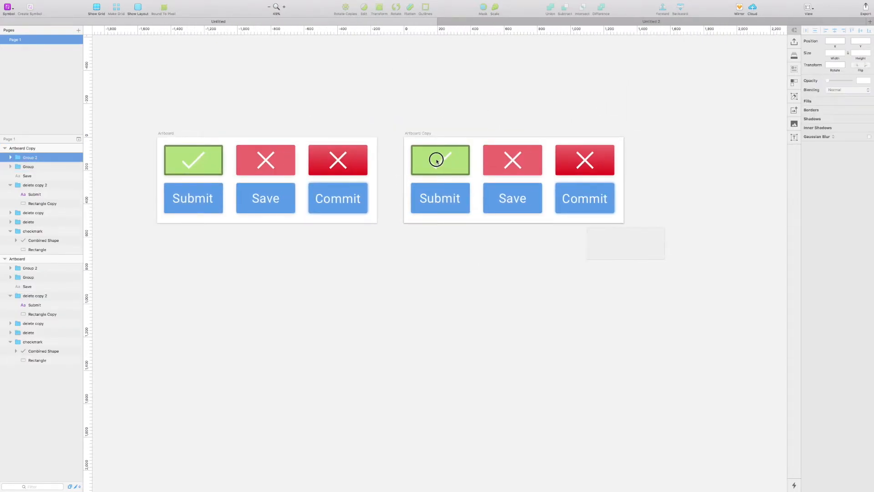
key(super+a)
key(Delete)
scroll(521, 105, right, 3)
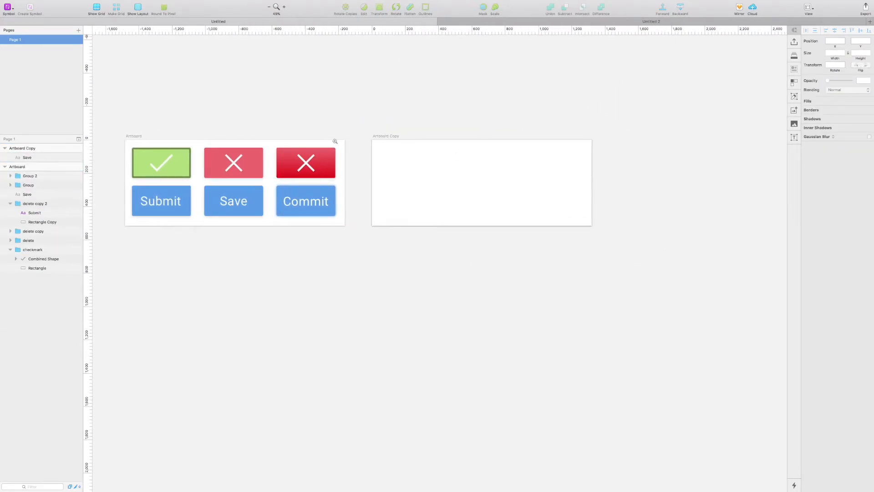
Delete the duplicated artboard.
drag(442, 185, 618, 254)
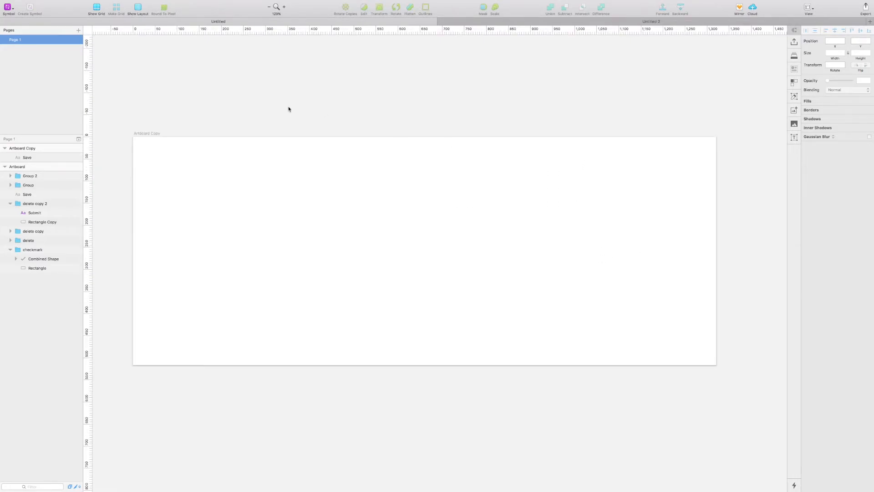
click(142, 134)
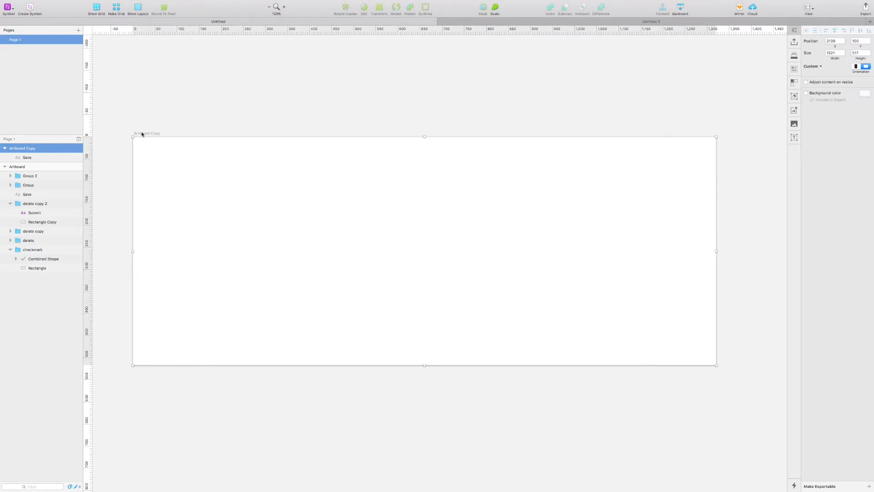
key(Delete)
Add a new iPhone 7 Plus artboard from the Apple Devices presets.
key(super+1)
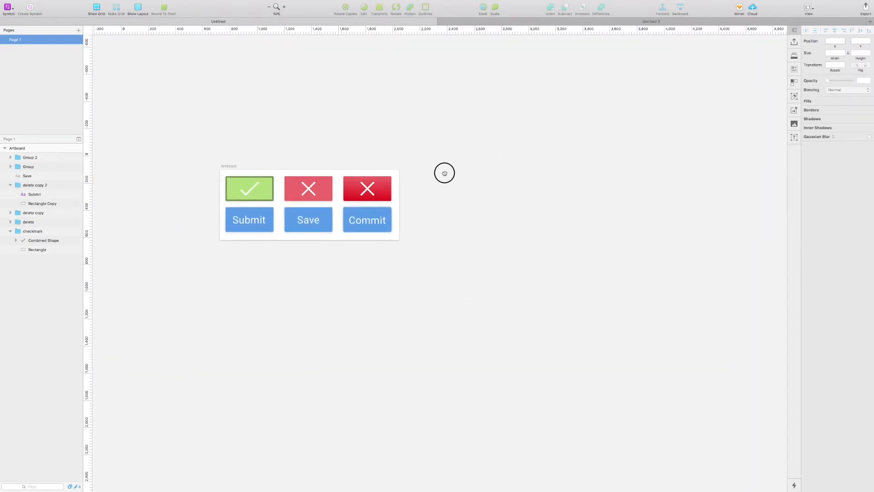
key(a)
click(834, 31)
click(829, 15)
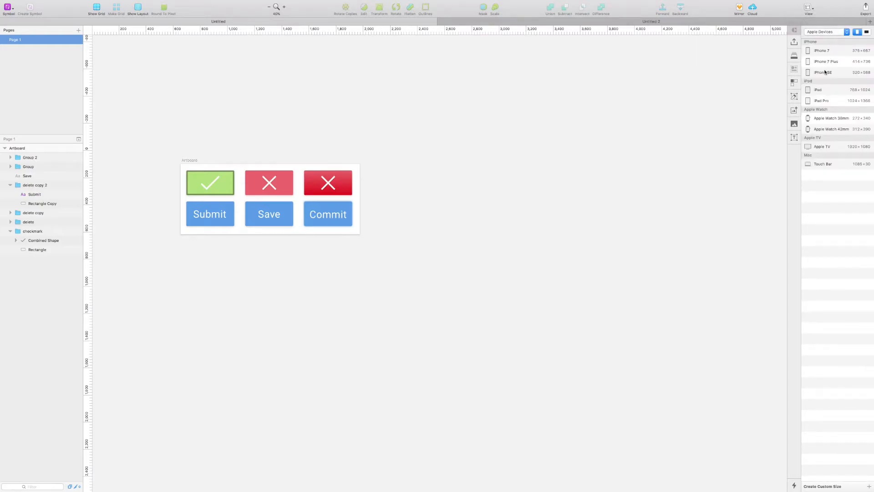
click(832, 66)
Draw a full-width rectangle of 414 × 72 along the bottom edge of the iPhone 7 Plus artboard.
key(z)
drag(420, 188, 467, 255)
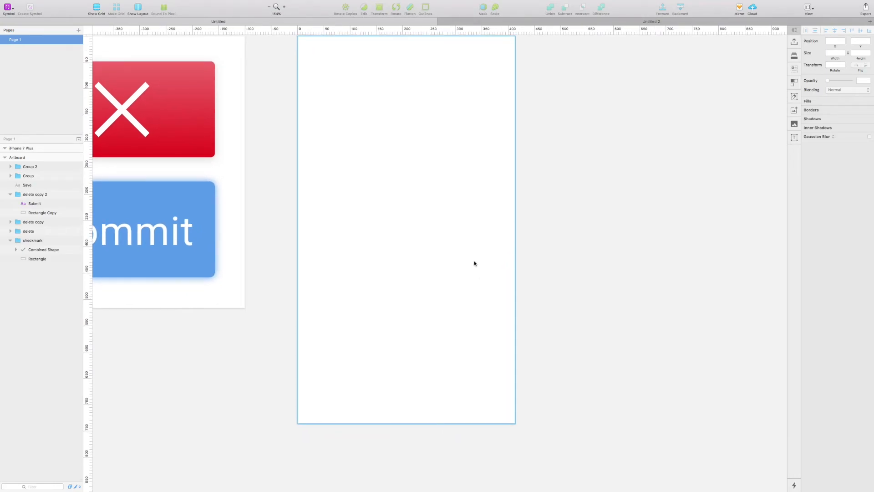
key(r)
drag(297, 423, 516, 385)
scroll(545, 340, up, 2)
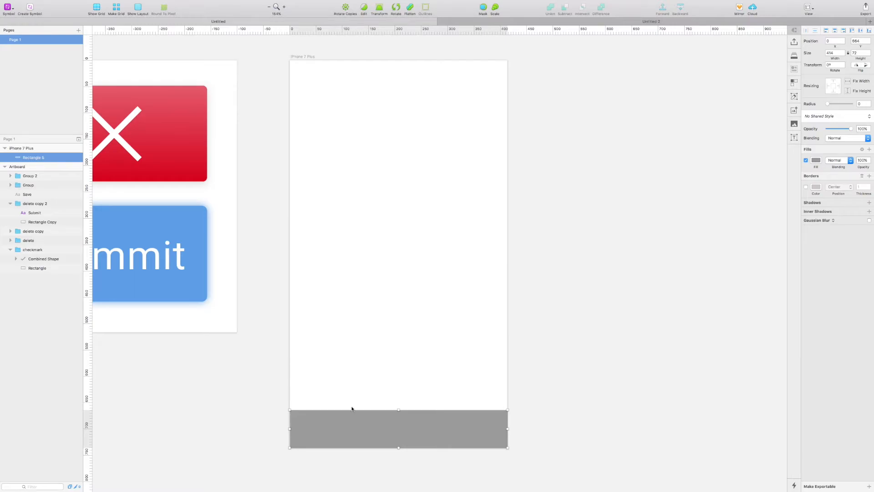
Draw a rectangle of 249 × 147 overlapping the top of the bottom bar and fill it with the blue document color.
key(r)
drag(312, 409, 442, 332)
drag(408, 367, 408, 378)
click(814, 162)
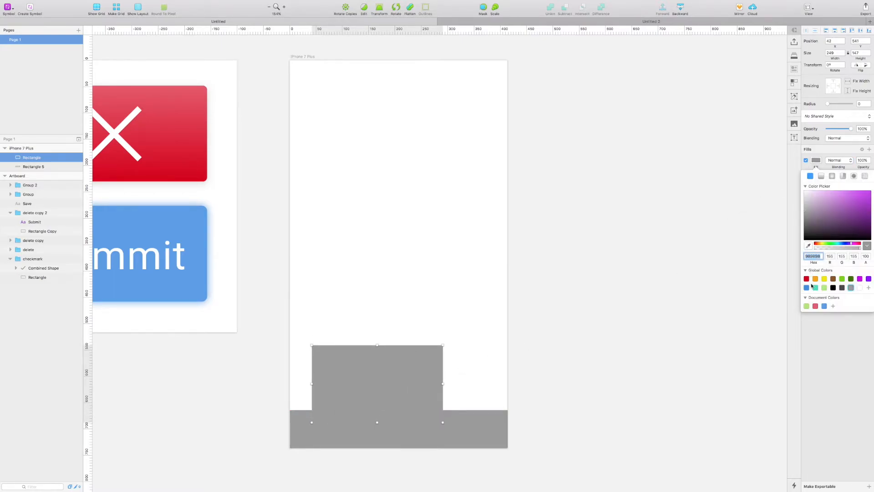
click(824, 306)
click(430, 385)
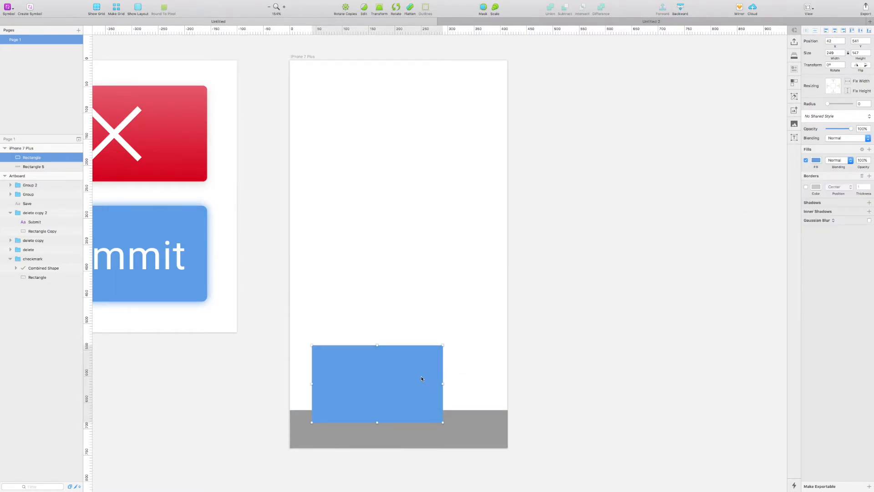
Change the fill of the bottom bar to a light grey.
click(478, 425)
click(816, 160)
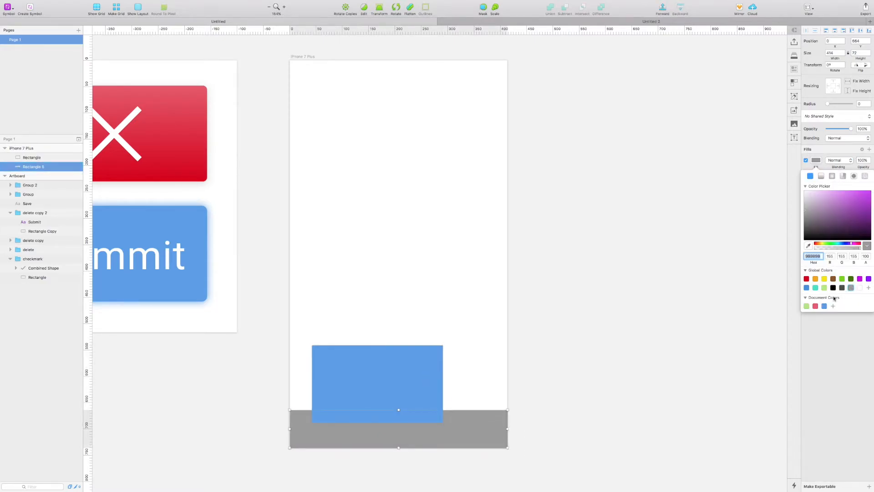
click(824, 306)
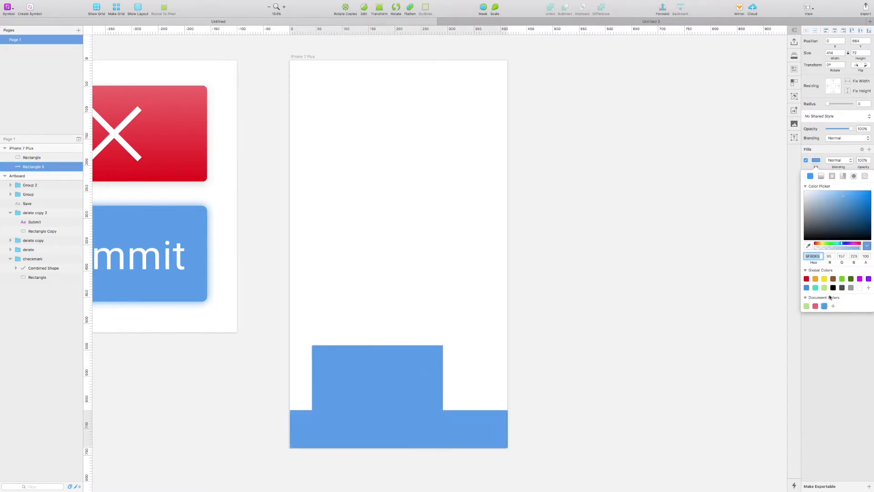
click(851, 288)
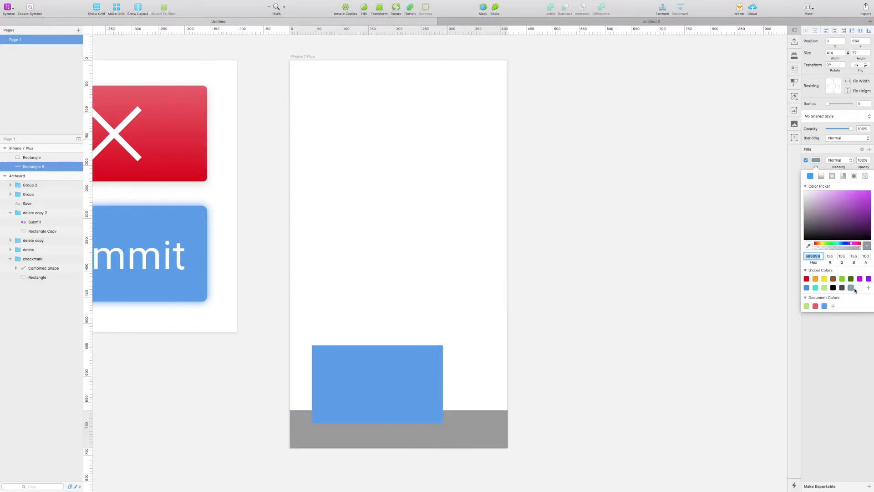
click(803, 201)
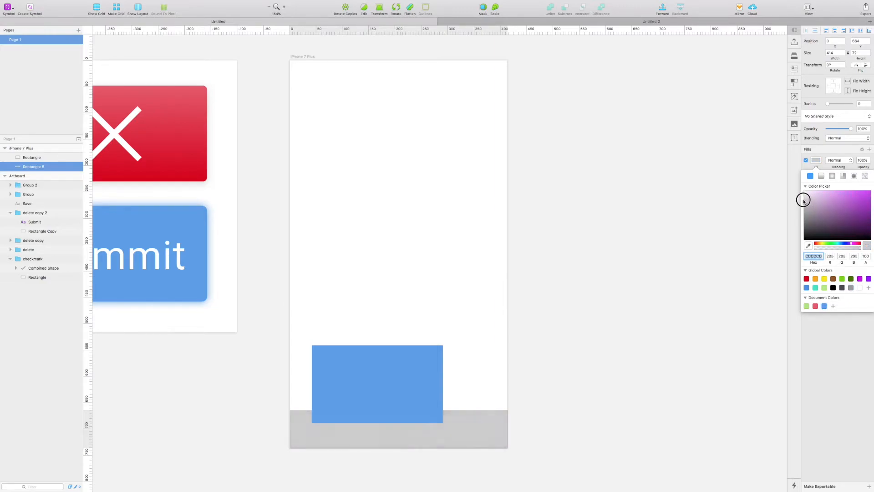
click(616, 255)
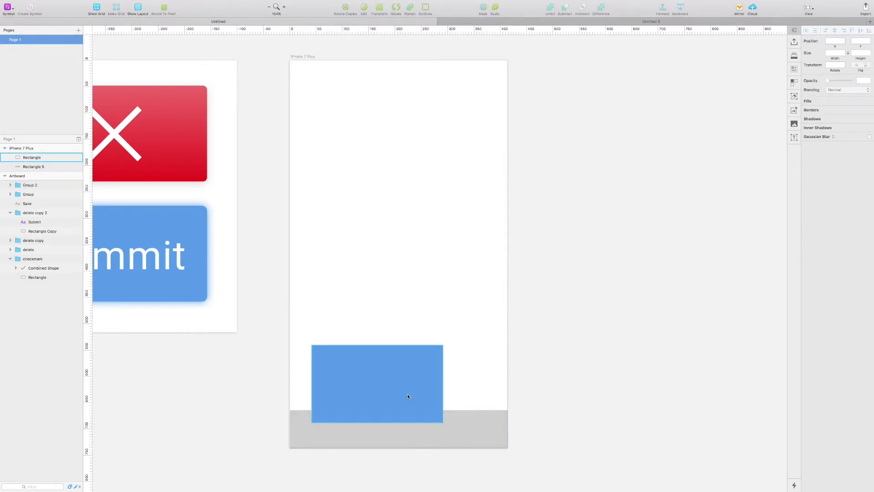
Move the blue rectangle slightly down to Y 544 so it overlaps the grey bar further.
click(419, 378)
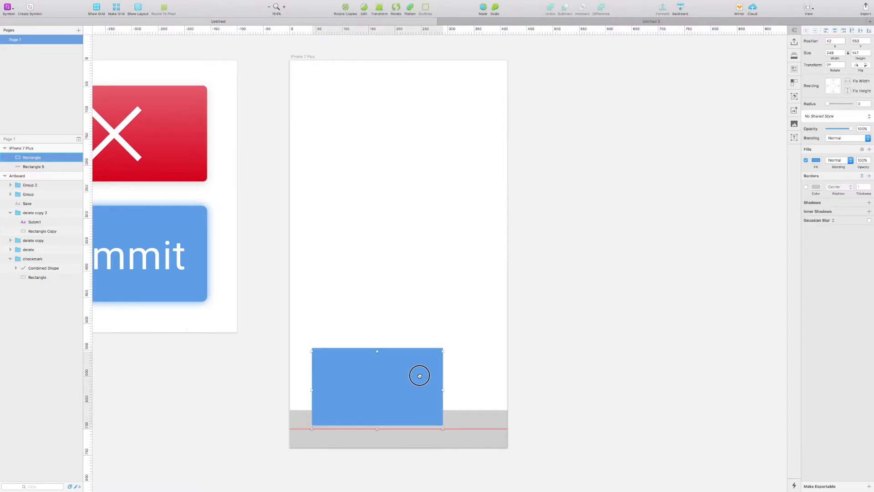
click(572, 367)
scroll(572, 367, down, 2)
scroll(538, 400, up, 5)
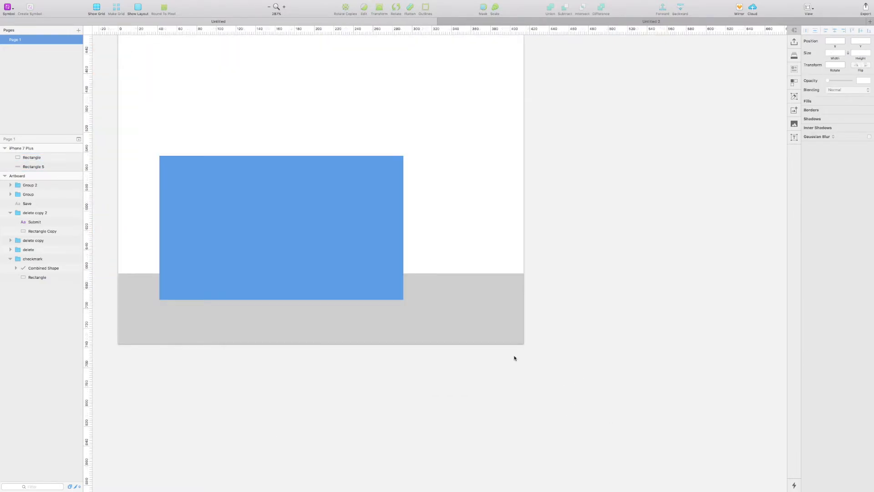
scroll(433, 326, left, 3)
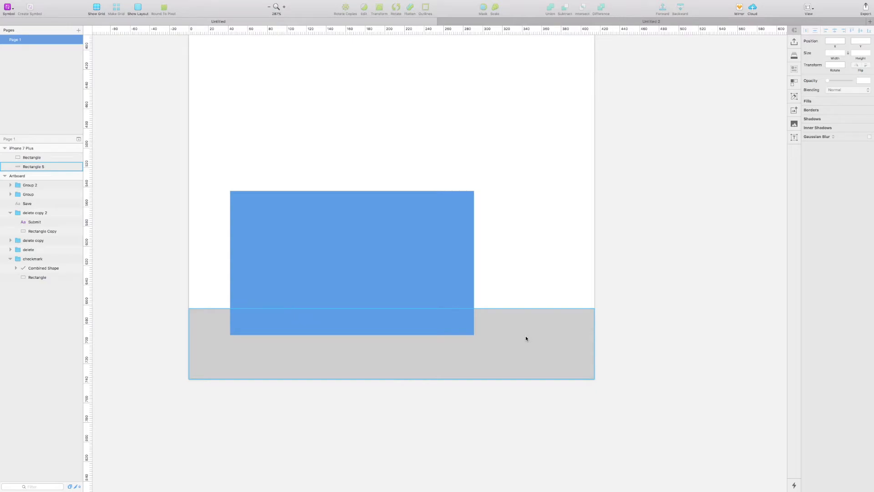
Bring the grey bar in front of the blue rectangle, then restore the previous stacking order.
click(525, 338)
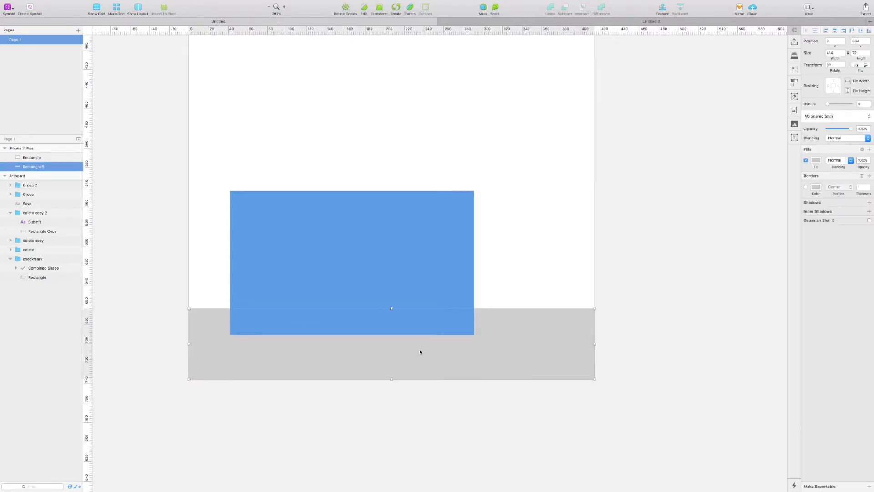
click(662, 7)
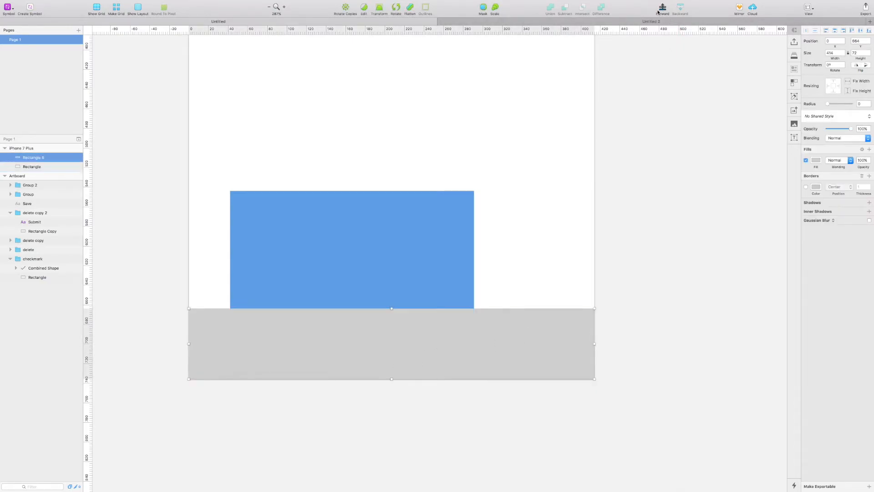
key(super+alt+Down)
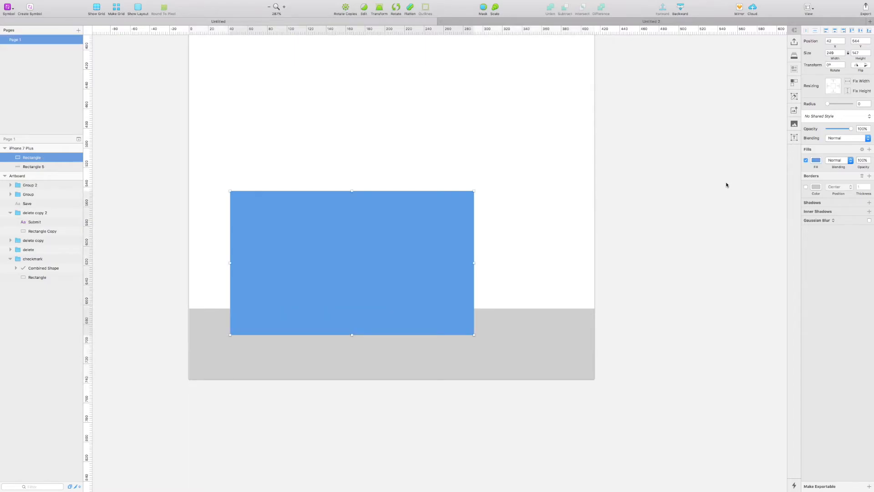
click(714, 182)
Set the blue rectangle's corner radius to 10.
scroll(689, 232, up, 2)
scroll(689, 231, down, 5)
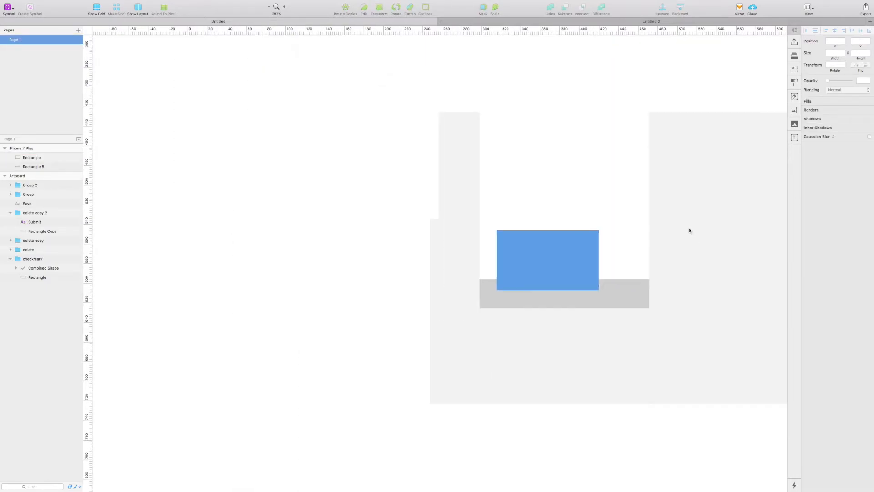
scroll(598, 281, right, 3)
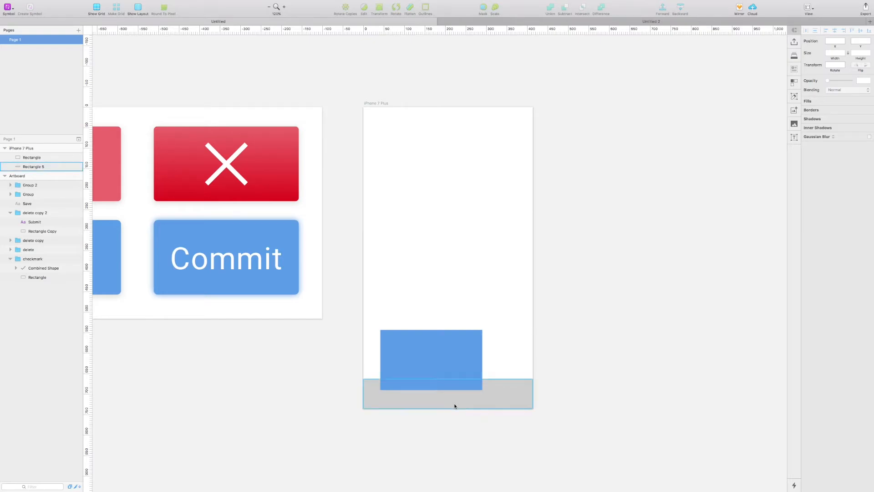
scroll(621, 445, up, 5)
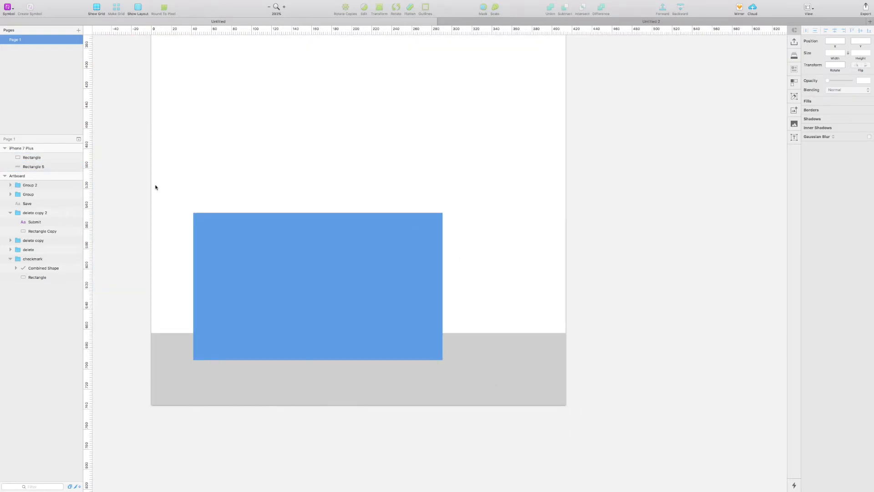
click(199, 226)
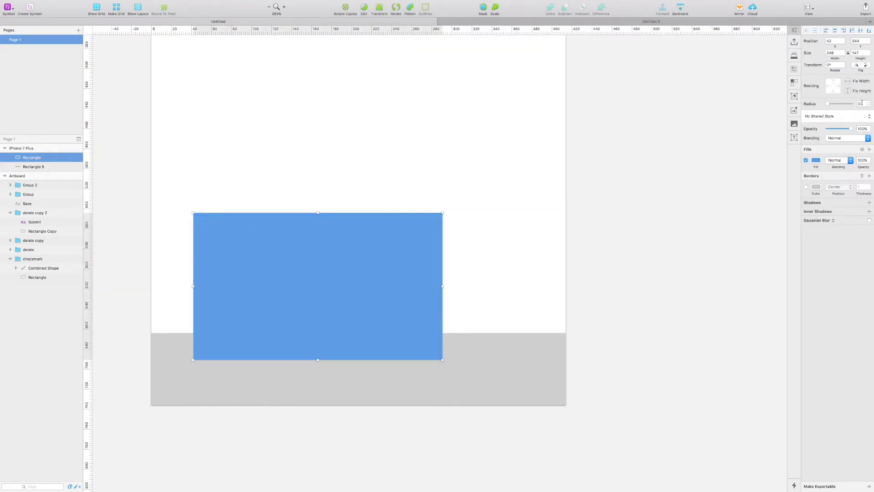
click(860, 104)
text(10)
key(Return)
click(404, 133)
Extend the blue rectangle's left edge outward so it is about 266 wide.
click(201, 310)
drag(193, 285, 176, 287)
click(194, 203)
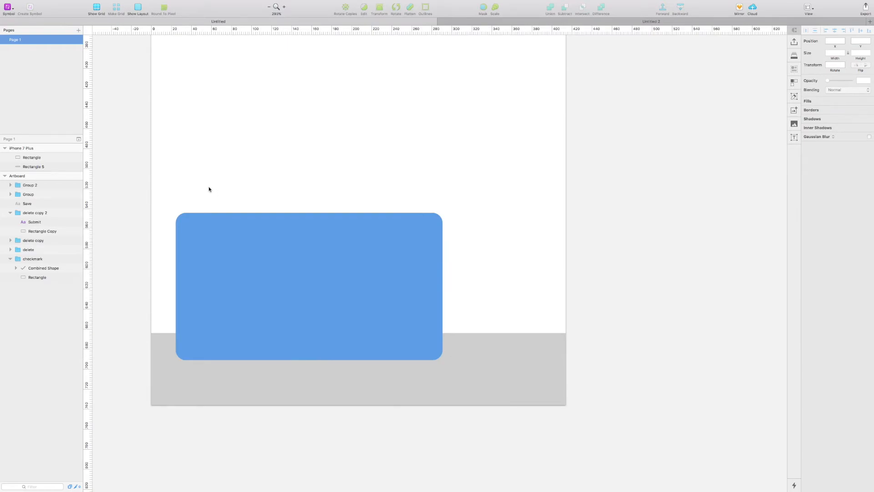
Draw a 335 × 149 rectangle over the blue one, with its lower edge on the top of the light grey bar.
drag(159, 184, 493, 332)
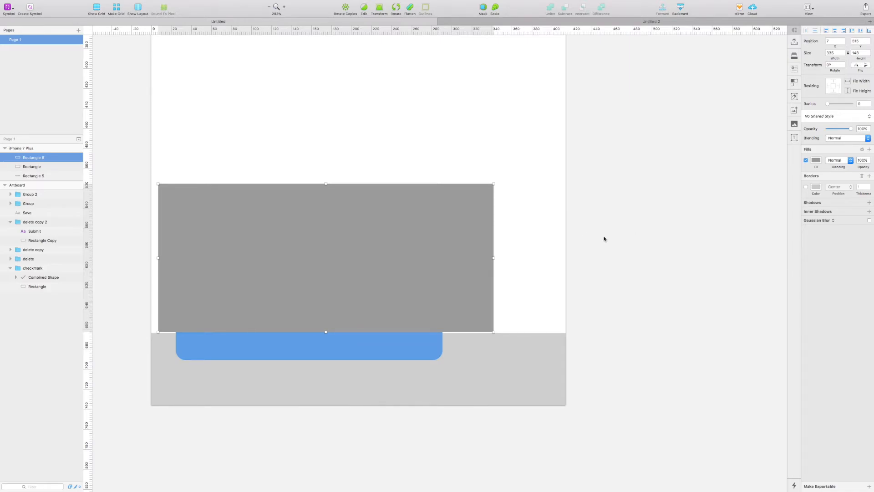
key(super+Down)
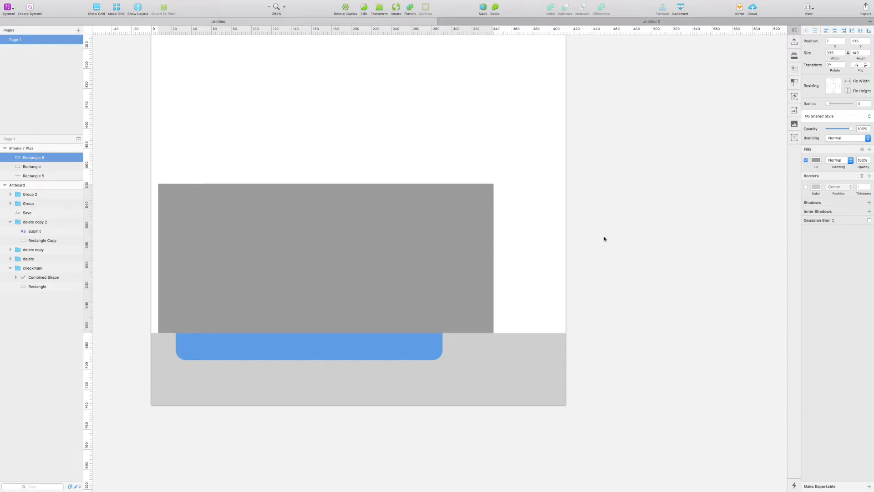
Try masking the new grey rectangle with the rounded blue rectangle, then undo the mask.
shift+click(262, 349)
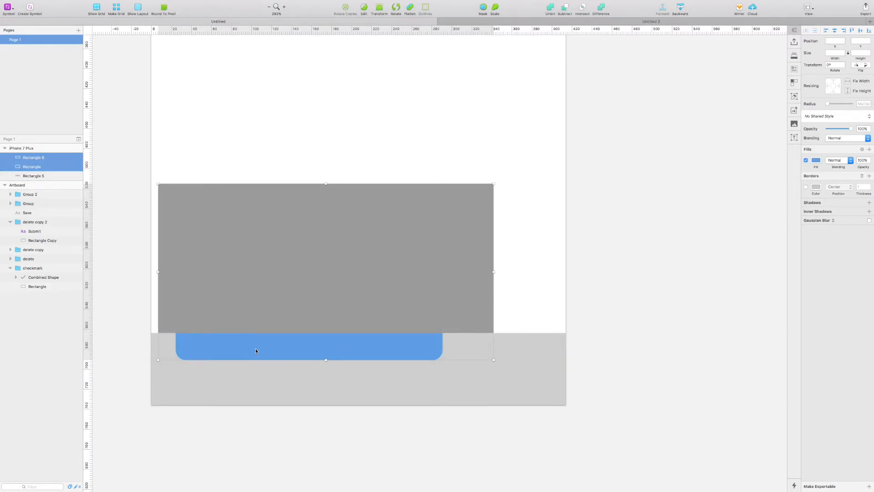
click(481, 17)
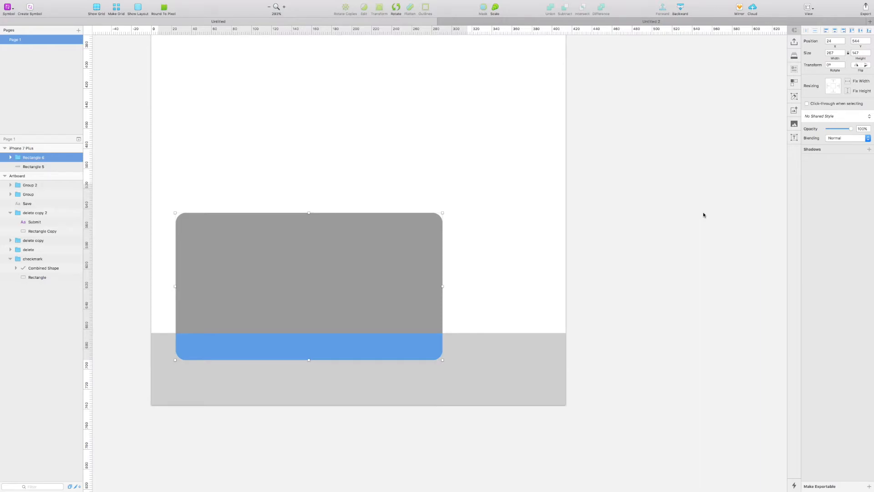
key(super+z)
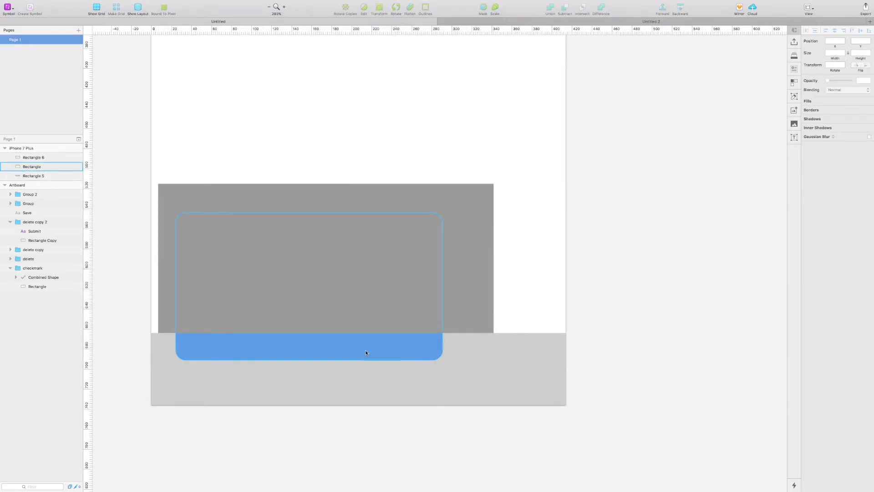
Bring the blue rectangle in front of the dark grey one and mask it with the grey rectangle.
click(366, 352)
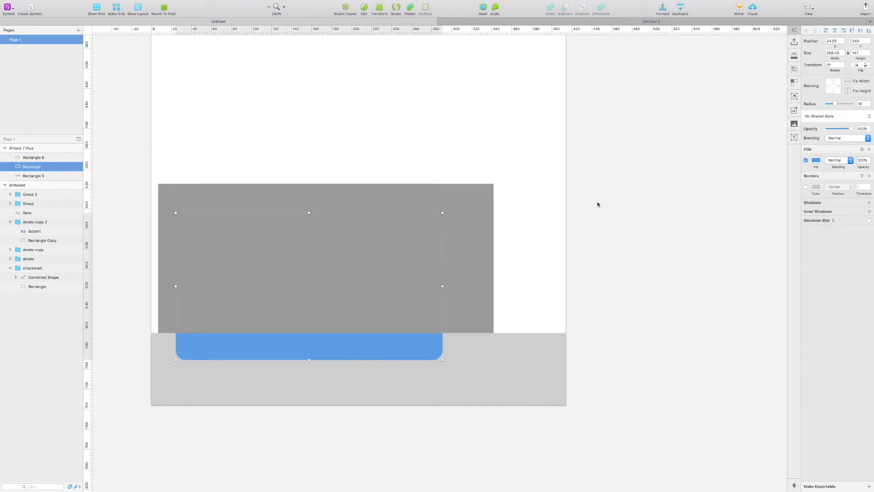
click(662, 8)
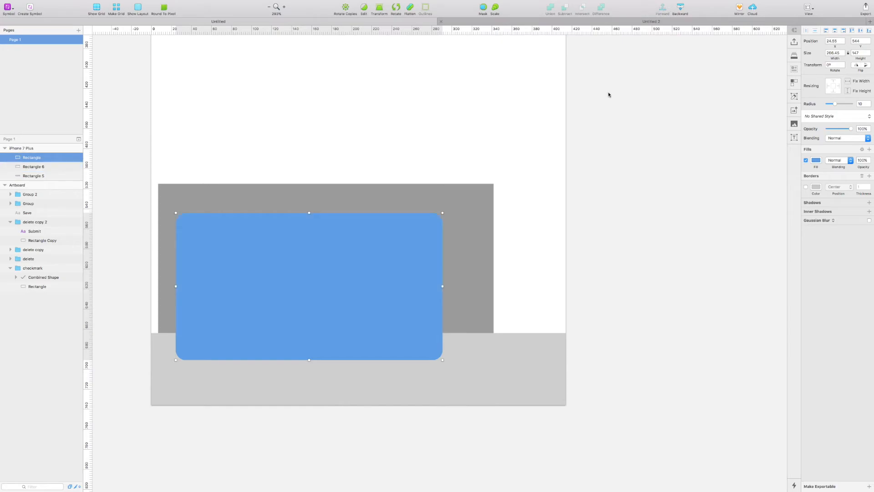
click(383, 263)
shift+click(464, 219)
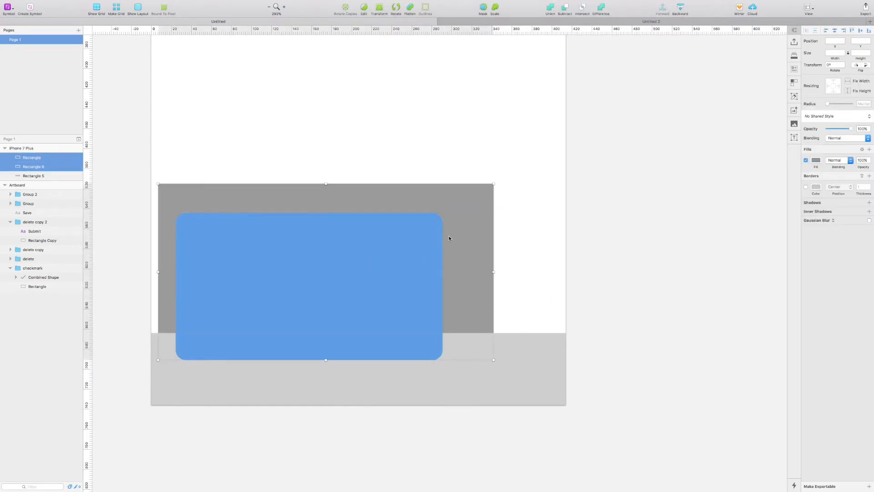
key(ctrl+super+m)
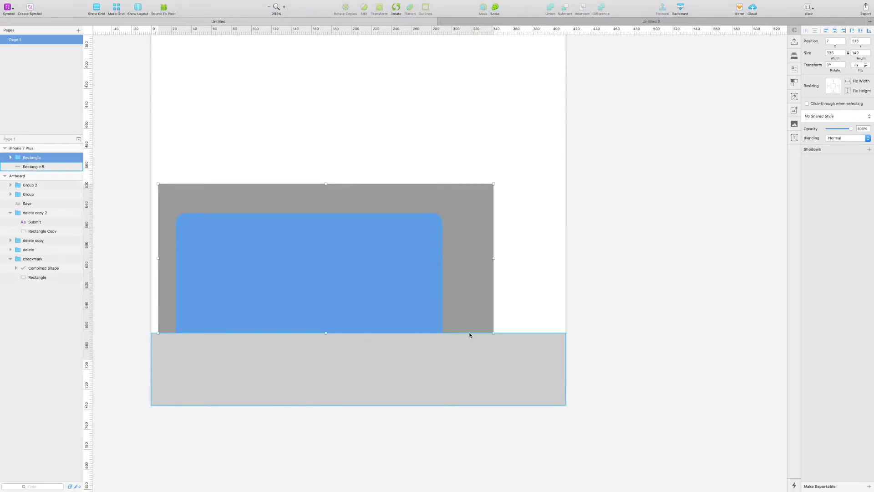
click(575, 271)
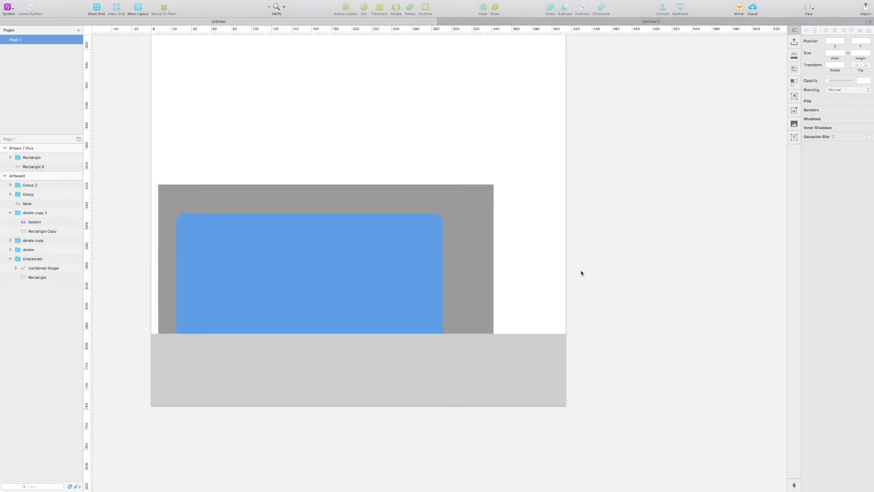
Turn off the fill of the mask rectangle inside the masked group.
double_click(477, 209)
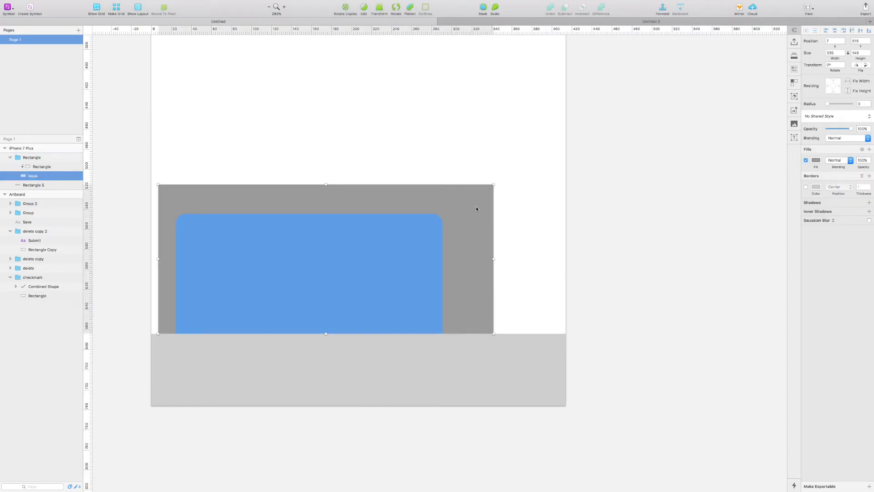
click(806, 160)
click(675, 255)
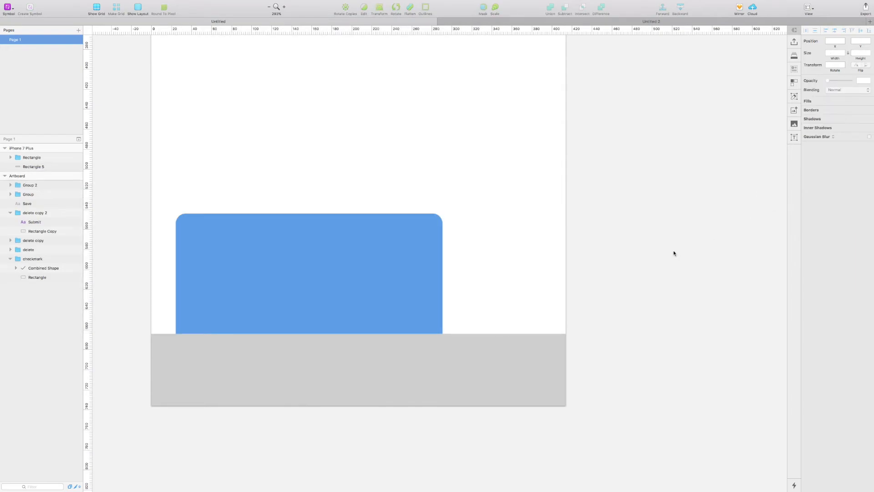
Move the masked group up, away from the bottom bar, to X 30, Y 407.
click(389, 269)
drag(390, 269, 413, 161)
click(639, 265)
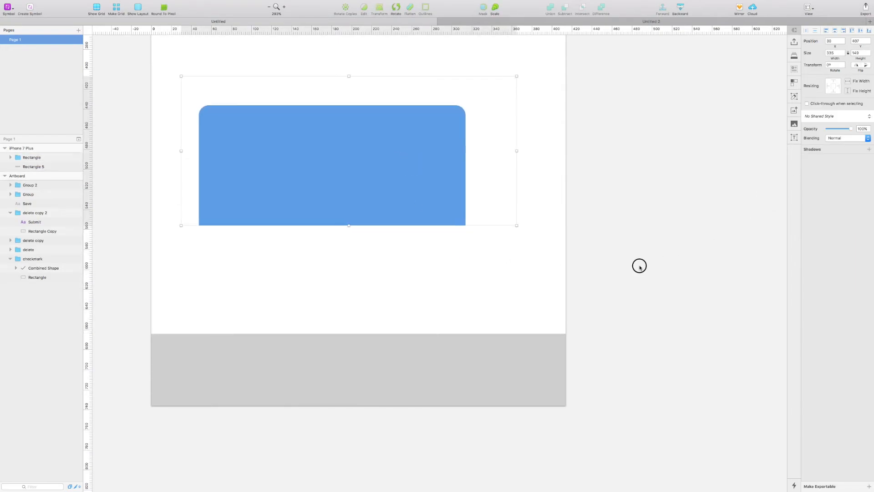
Move the blue rectangle down inside its mask, then undo the move.
drag(618, 171, 644, 275)
double_click(455, 244)
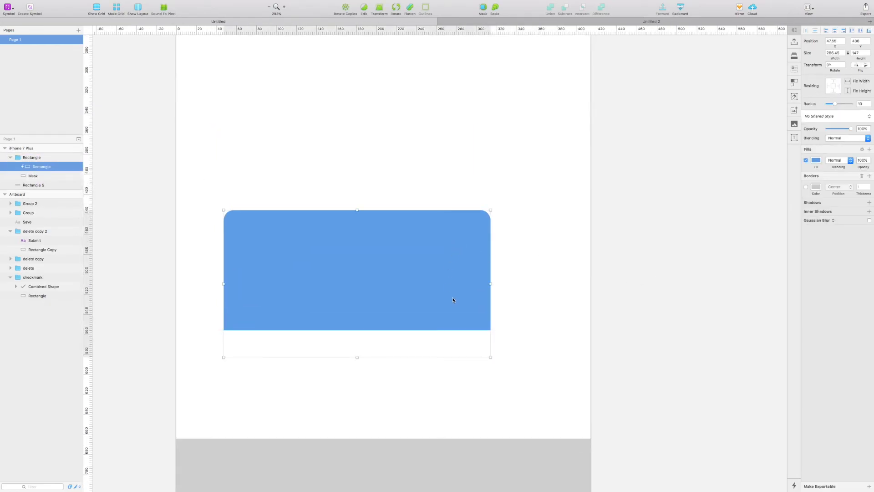
scroll(418, 279, up, 1)
click(400, 278)
mouse_move(400, 279)
mouse_down()
mouse_move(402, 262)
mouse_move(398, 296)
mouse_up()
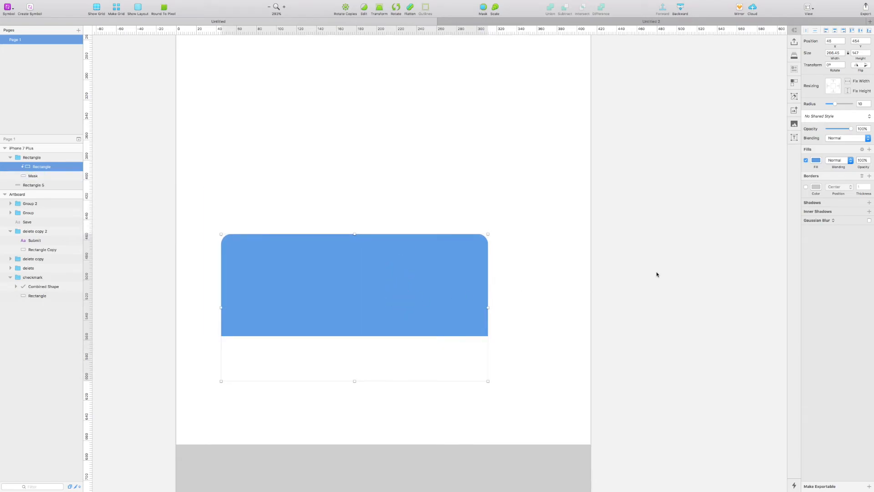
key(ctrl+z)
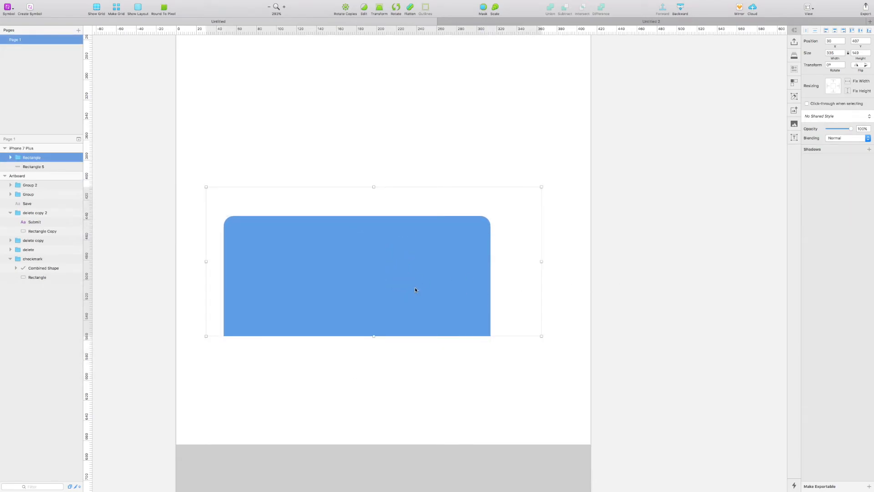
Shift only the blue rectangle within its mask group to about X 39, Y 450.
double_click(402, 281)
mouse_move(317, 291)
mouse_down()
mouse_move(353, 361)
mouse_move(244, 341)
mouse_move(295, 233)
mouse_move(464, 238)
mouse_move(335, 335)
mouse_move(396, 223)
mouse_move(310, 304)
mouse_up()
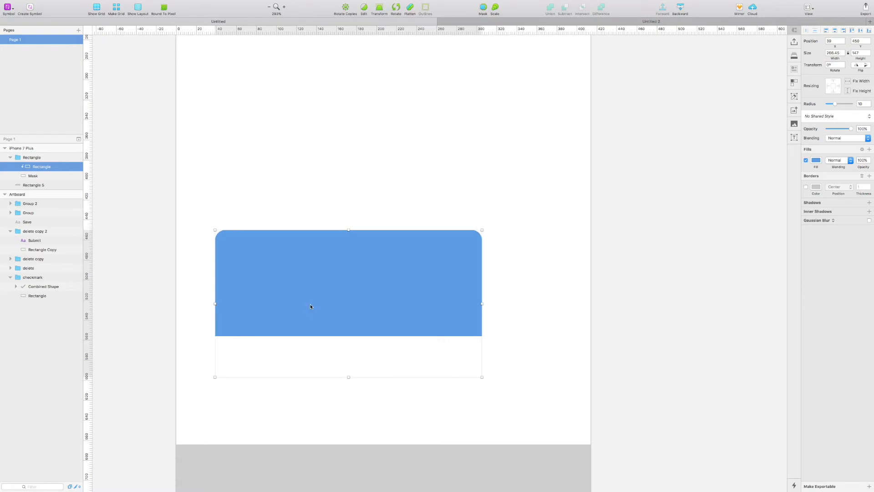
Undo the last move of the blue rectangle and select the mask rectangle inside its group.
key(super+z)
double_click(252, 244)
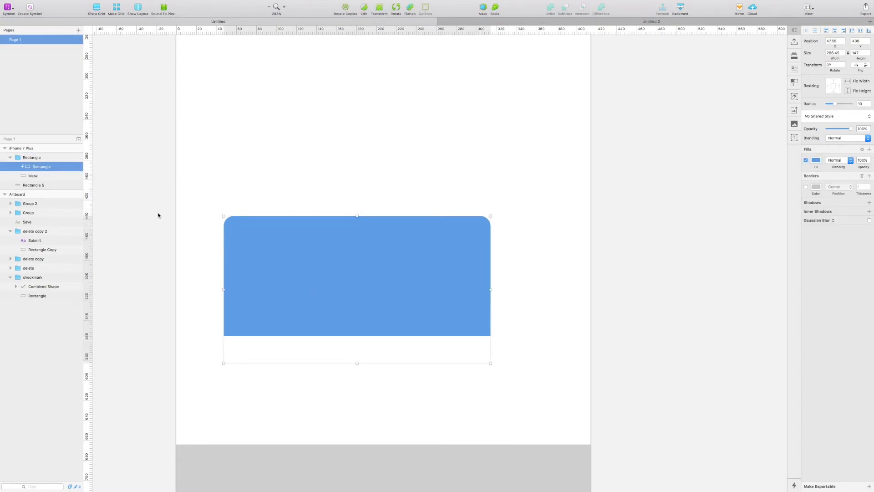
click(290, 203)
drag(375, 185, 639, 232)
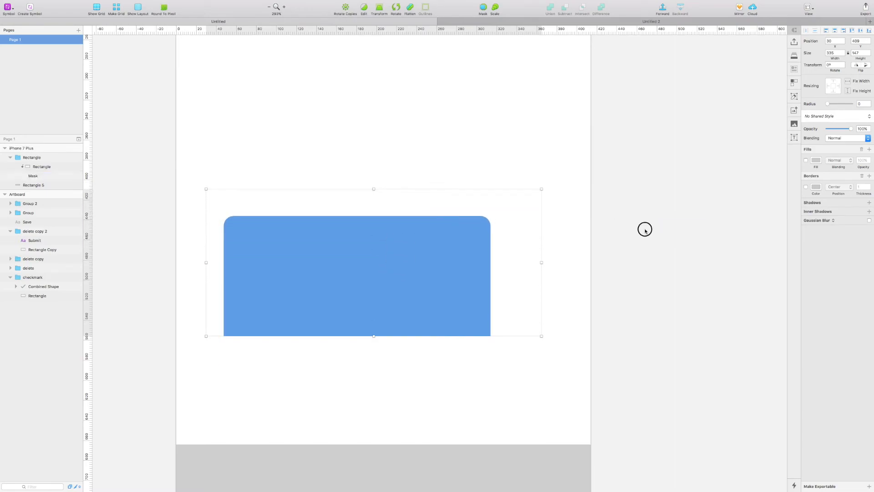
Move the whole masked group down to X 17, Y 517 so it meets the bottom bar's upper edge.
click(420, 278)
drag(419, 278, 406, 386)
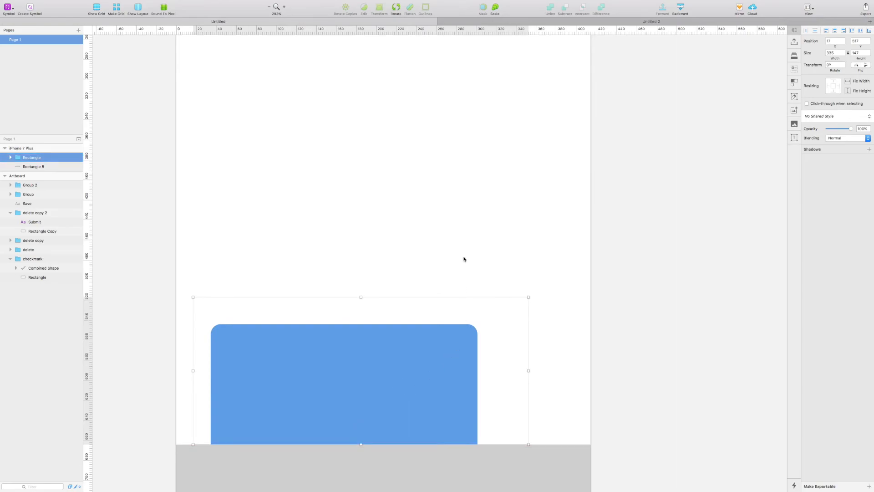
Shift only the blue rectangle inside its mask to about X 51, Y 557.
key(super+0)
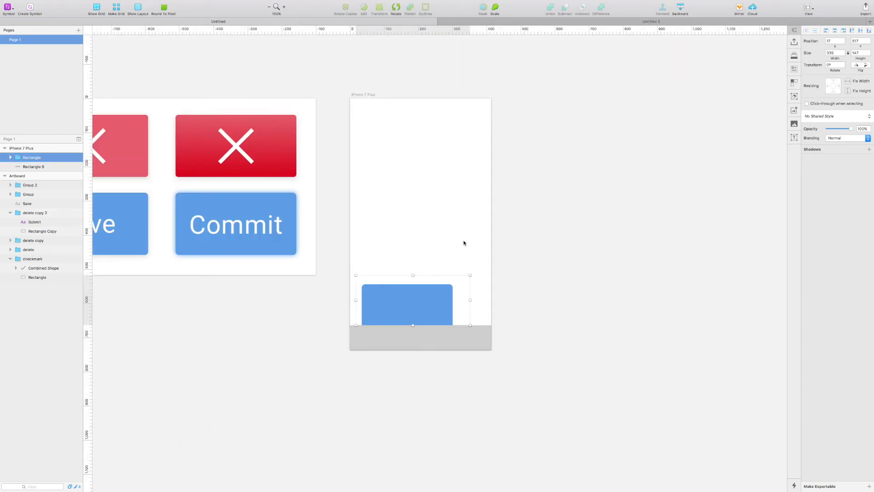
click(483, 240)
drag(453, 235, 681, 241)
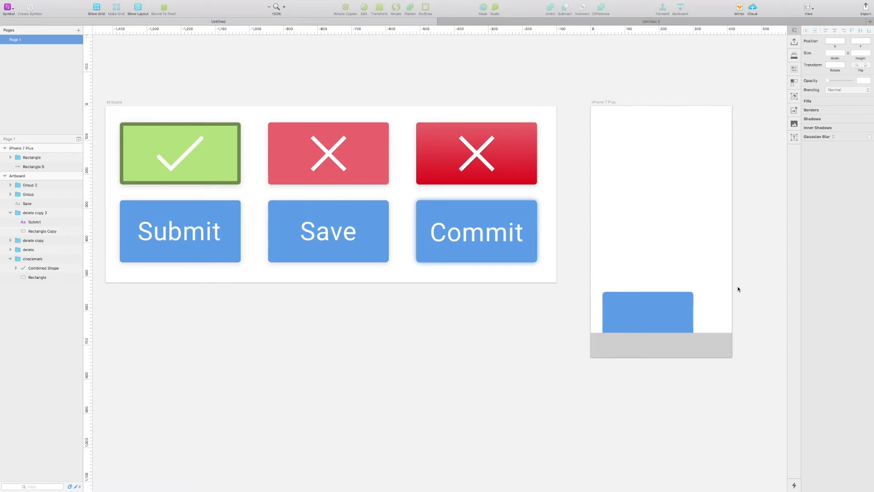
click(706, 309)
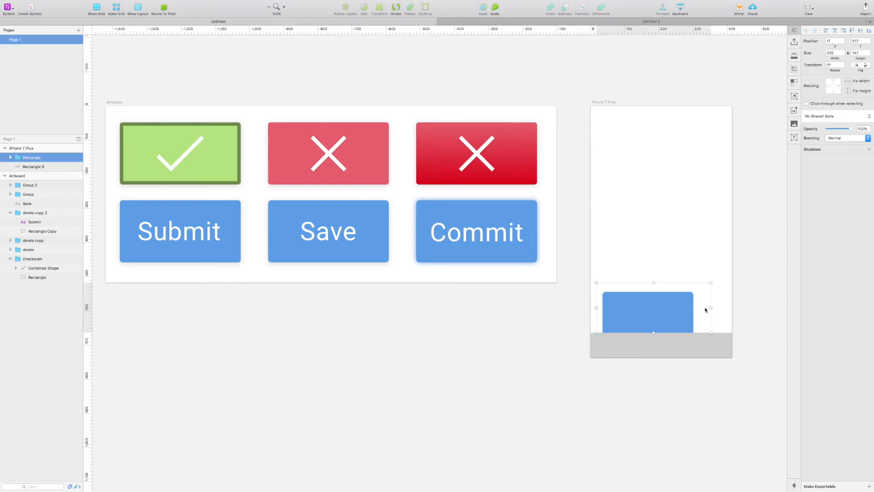
double_click(699, 298)
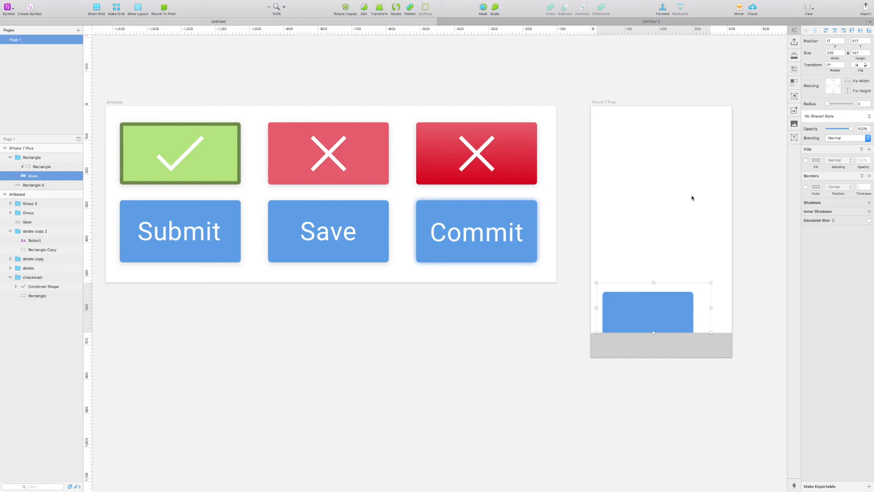
mouse_move(658, 309)
mouse_down()
mouse_move(660, 324)
mouse_move(666, 309)
mouse_up()
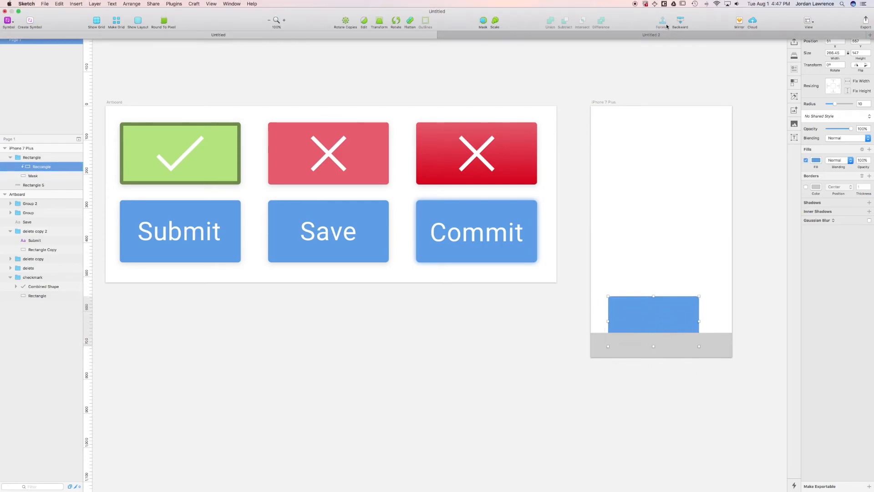
Bring the grey bottom bar forward, above the masked group in the layer order.
click(718, 343)
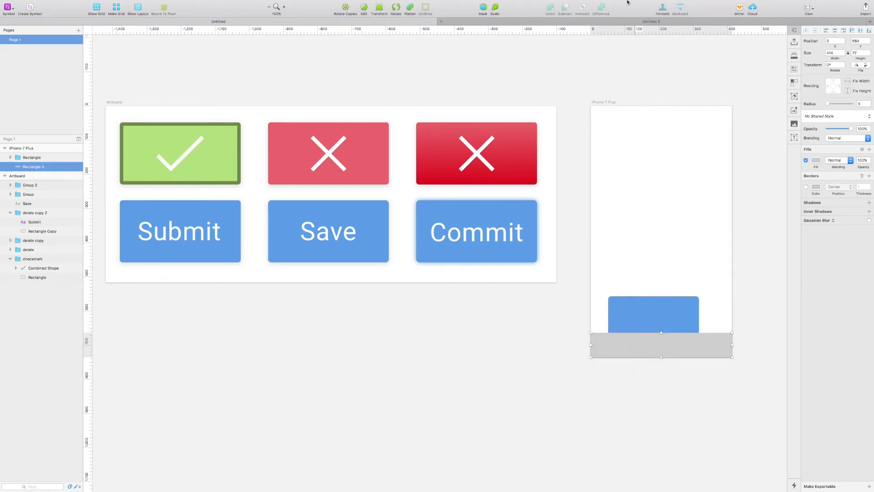
click(663, 10)
Try moving the masked group over the bottom bar to X 40, Y 572 and bringing it forward, then undo these changes.
drag(696, 308, 699, 320)
click(662, 9)
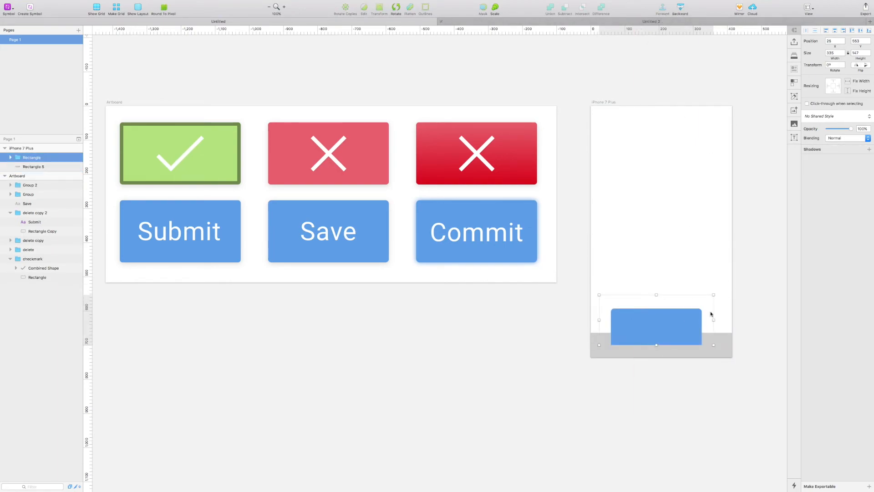
drag(680, 328, 685, 334)
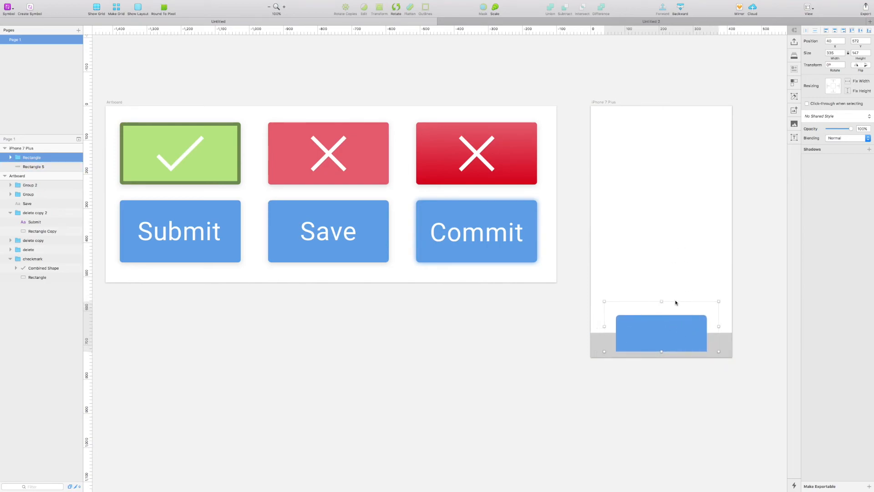
key(super+z)
key(super+z)
key(super+z)
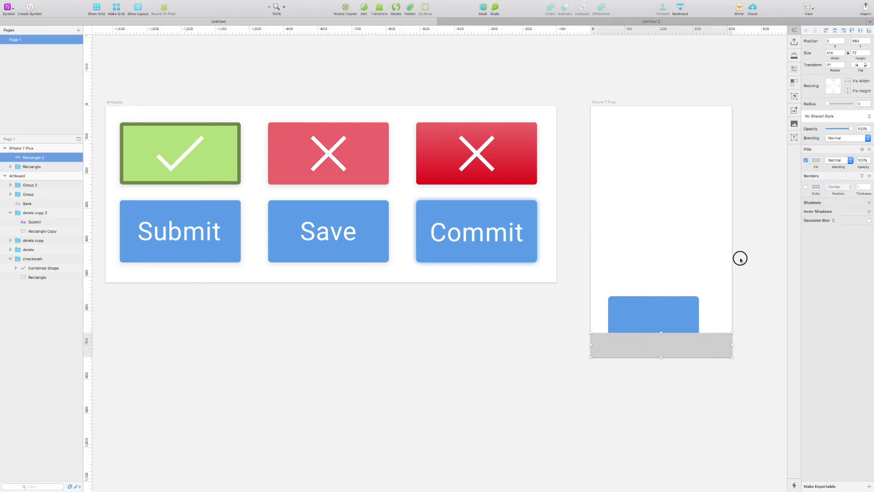
drag(544, 305, 542, 254)
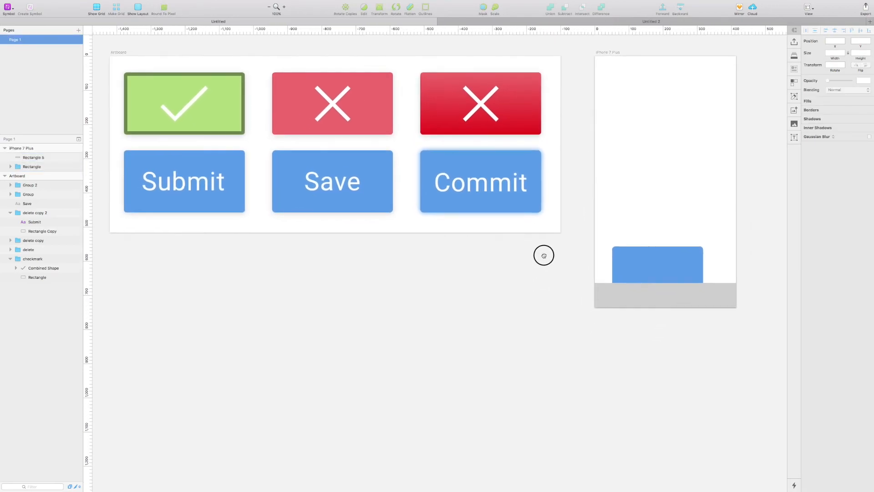